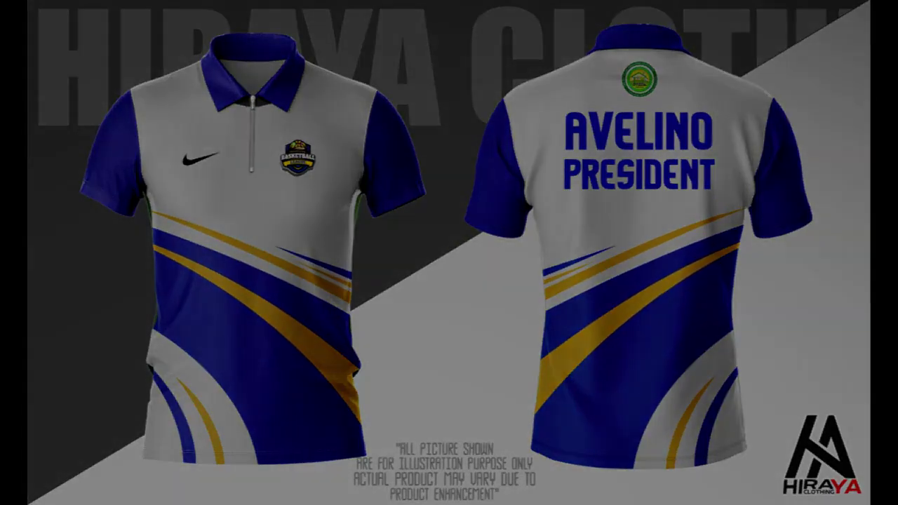
Hide the white background and delete the front panel's pattern layers, leaving it plain blue.
scroll(772, 421, "down", 1)
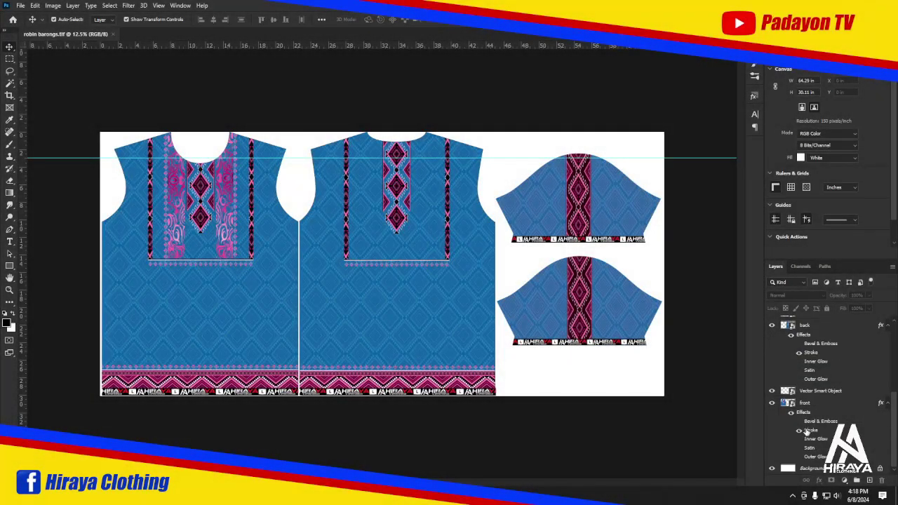
left_click(772, 471)
left_click(304, 305)
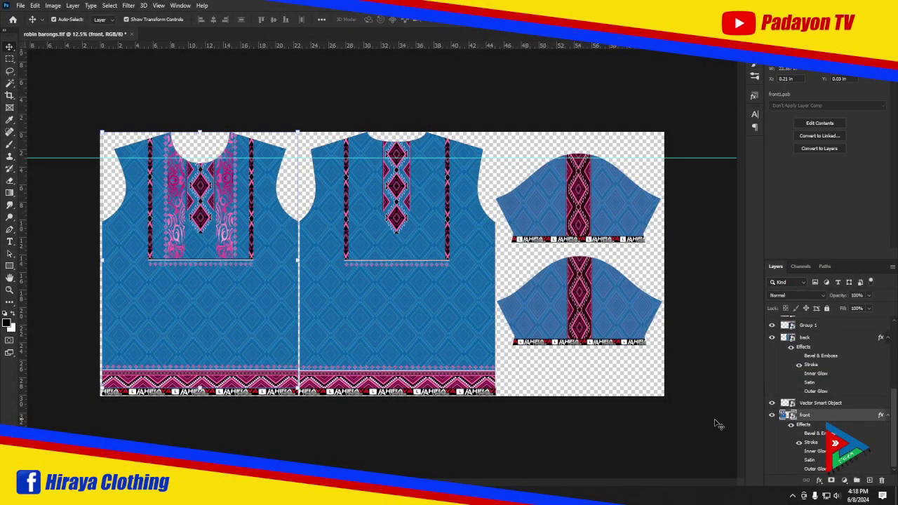
double_click(788, 415)
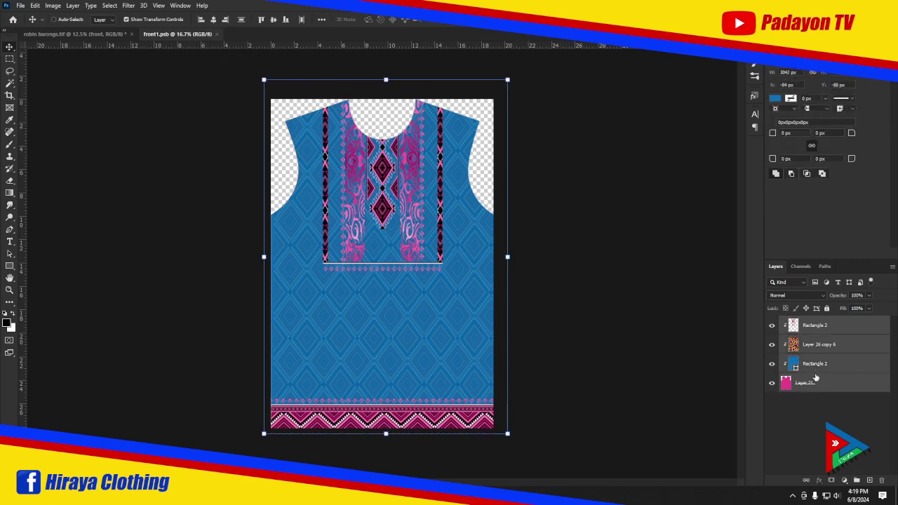
key("Delete")
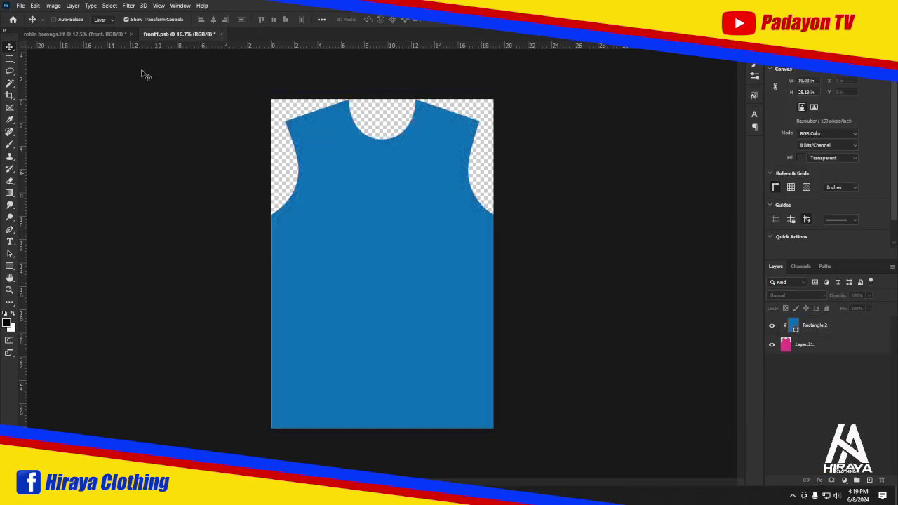
key("ctrl+Tab")
Delete the back panel's pattern layers so it is plain blue, then check the layout.
double_click(790, 341)
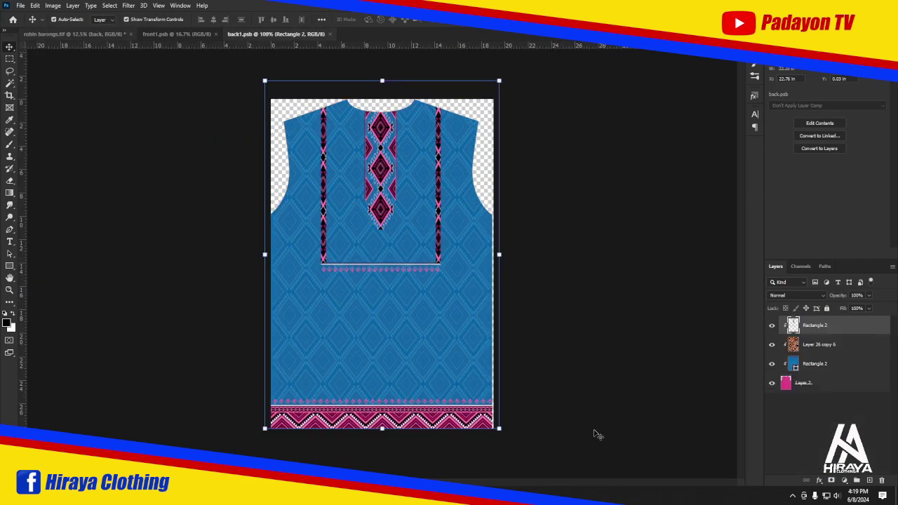
key("Delete")
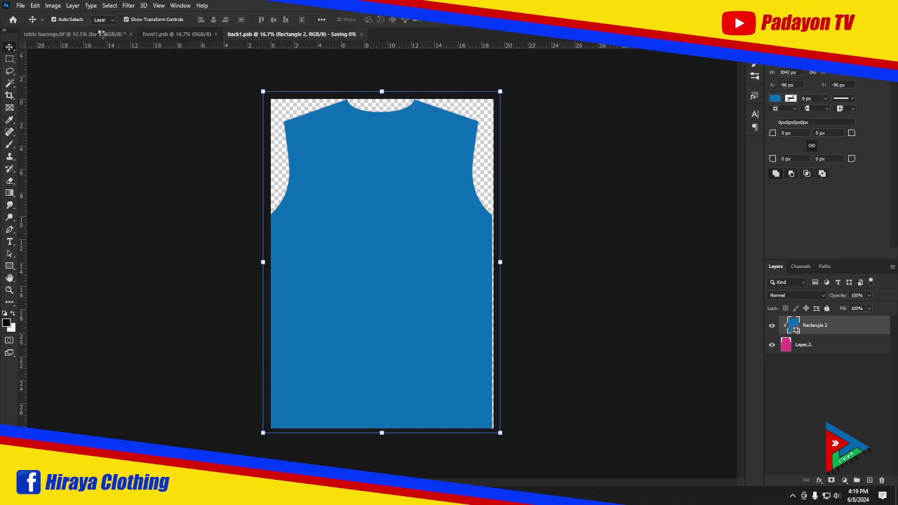
left_click(102, 34)
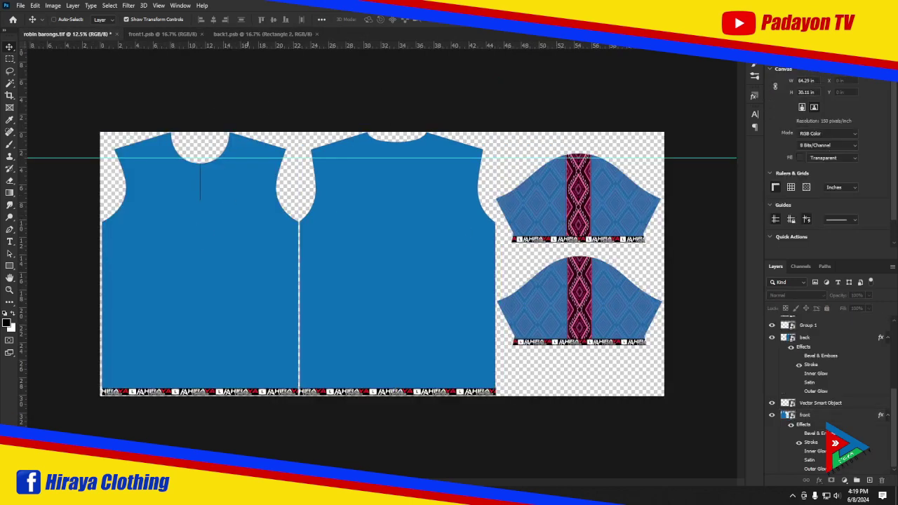
key("ctrl+alt+i")
key("Escape")
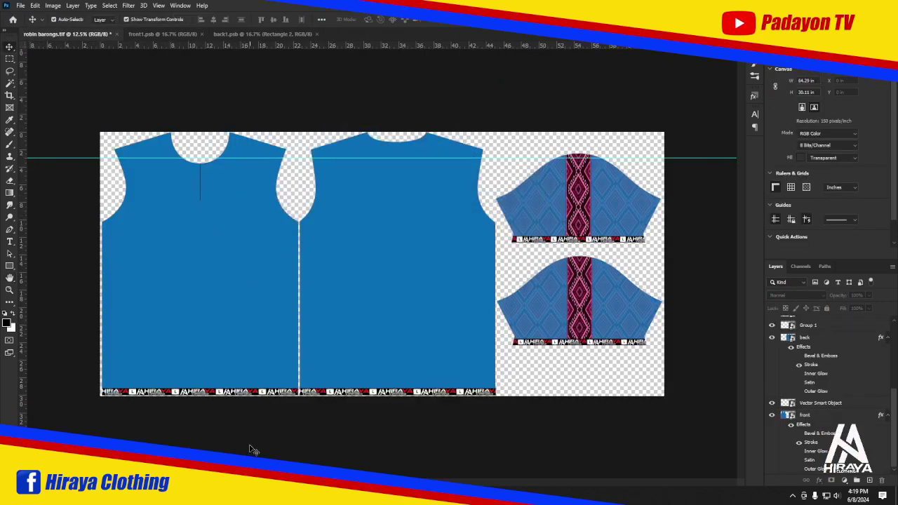
From the front panel document, start opening the polo shirt reference image, Design no. 715.
left_click(167, 37)
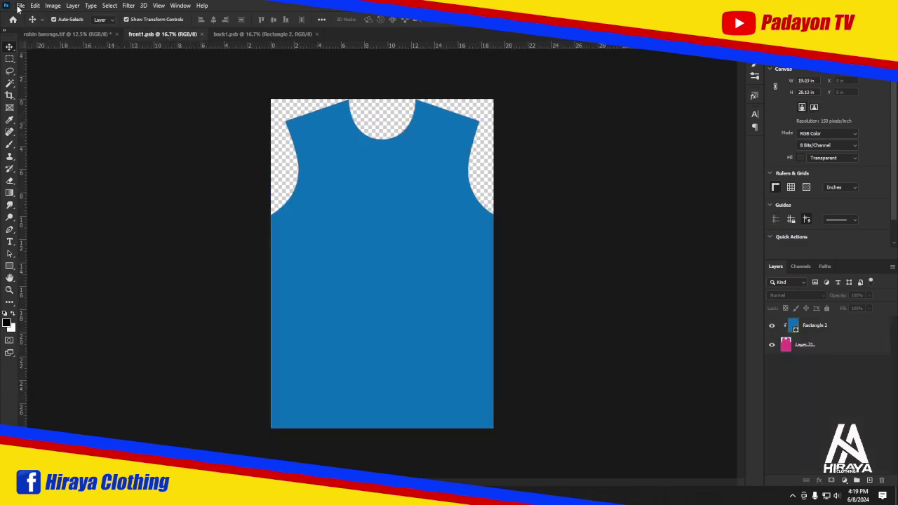
left_click(20, 5)
left_click(32, 29)
Copy the polo's front design into the front panel and enlarge it to fill the panel.
key("Return")
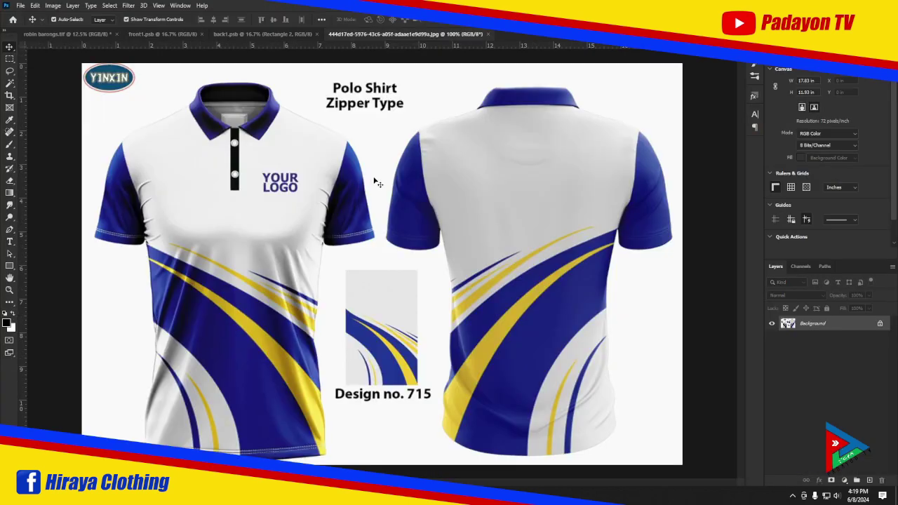
left_click(9, 59)
left_click_drag(133, 64, 328, 462)
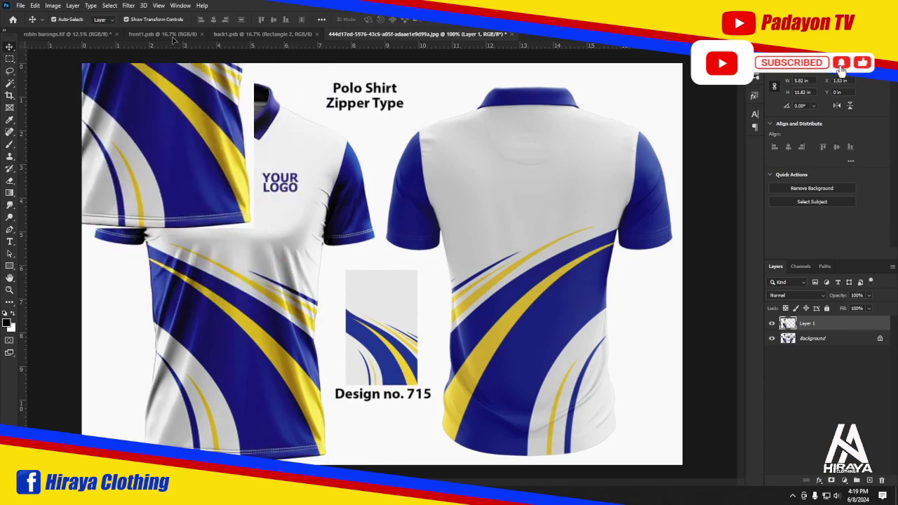
left_click_drag(231, 266, 404, 301)
key("ctrl+t")
left_click_drag(407, 253, 443, 179)
key("Return")
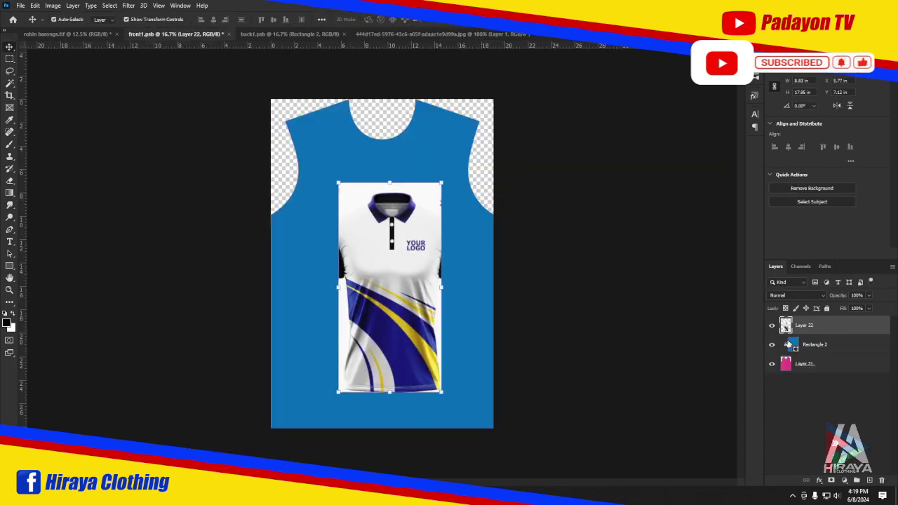
Change the base rectangle's fill to white.
double_click(793, 345)
left_click(560, 175)
key("Return")
Sample the polo's yellow stripe as the foreground colour #d3aa1f.
left_click(413, 285)
scroll(407, 377, "up", 4, "alt")
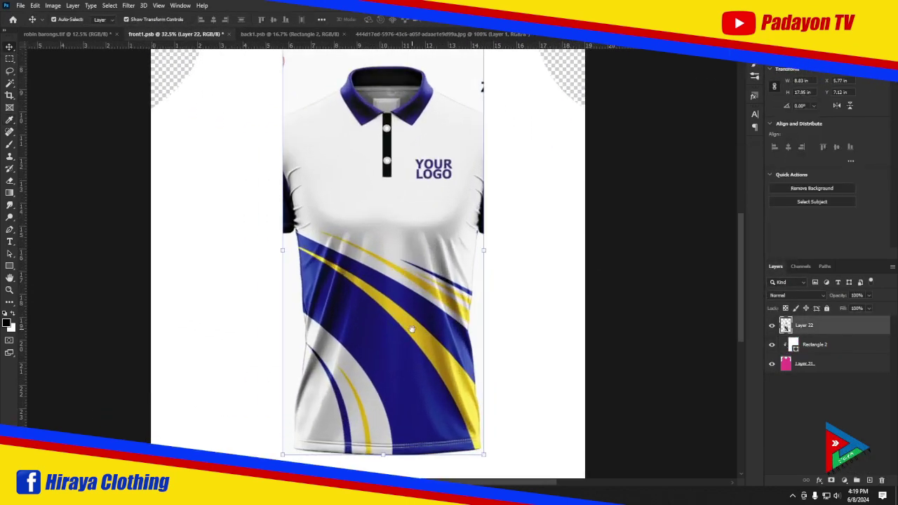
left_click(7, 322)
left_click(408, 284)
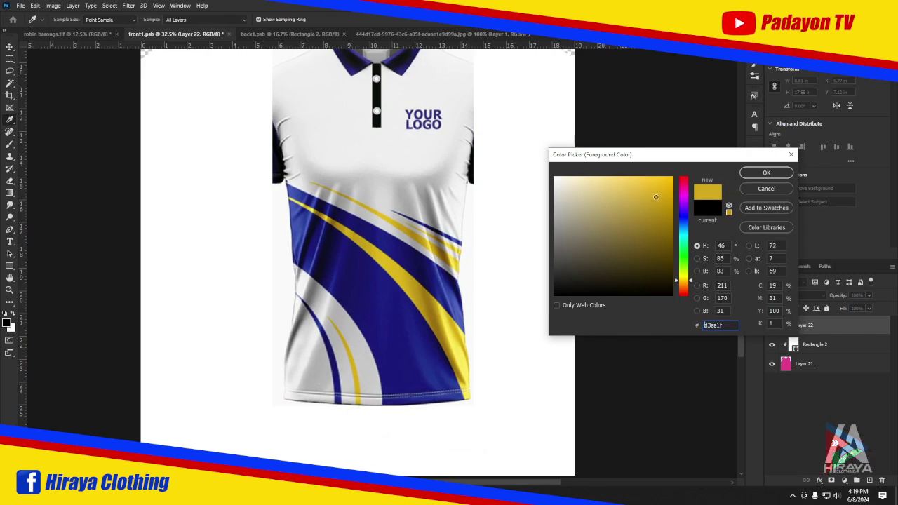
key("Return")
Open the ANGELES SHORT XL design from DESIGNS > HIRAYA BASKETBALL, sample its blue, and close it unsaved.
left_click(20, 5)
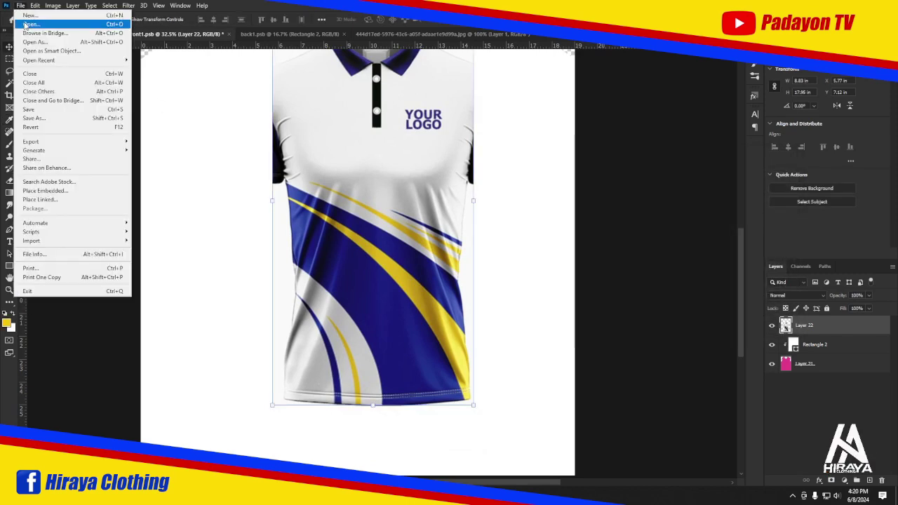
left_click(28, 31)
left_click(33, 222)
double_click(262, 139)
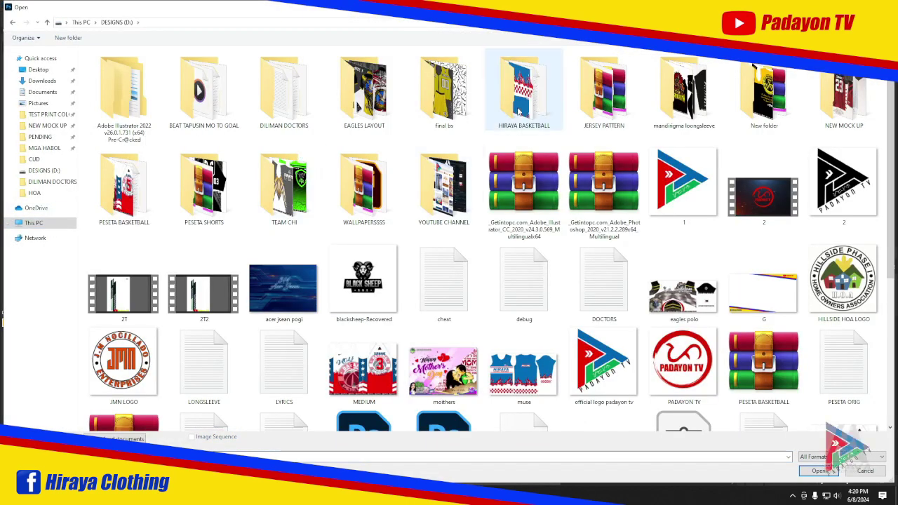
double_click(524, 91)
double_click(249, 119)
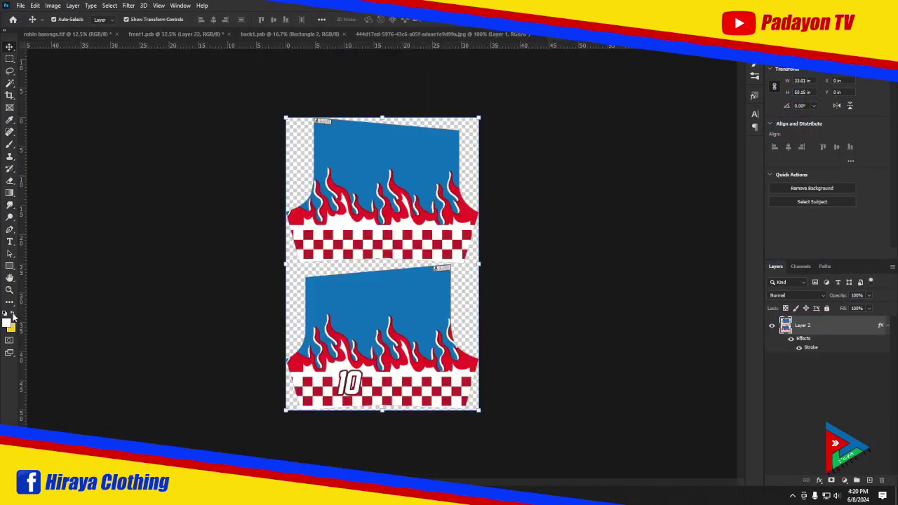
left_click(8, 320)
key("Return")
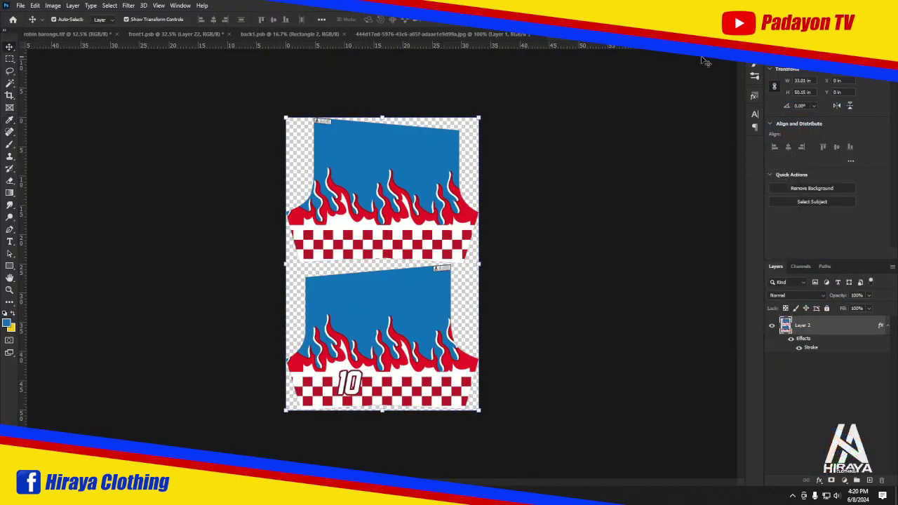
key("ctrl+w")
key("ctrl+w")
left_click(457, 183)
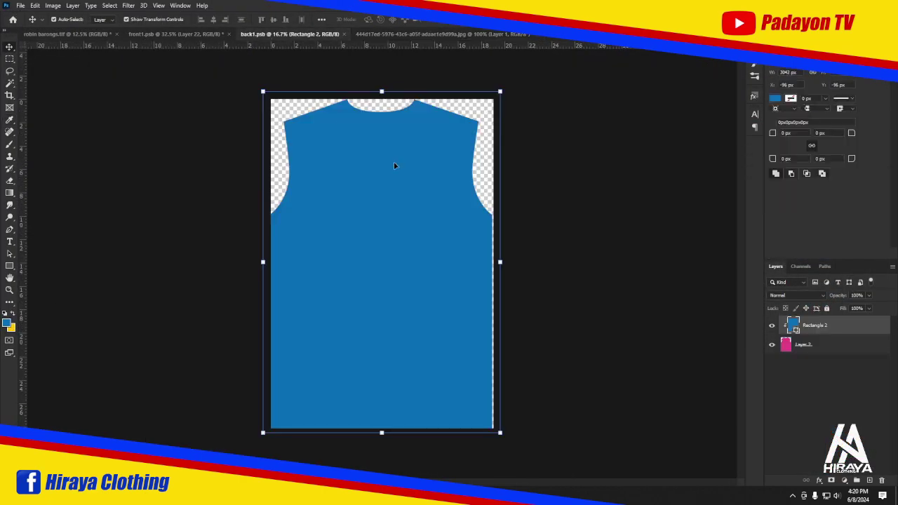
Stretch the polo image Layer 22 across the full width and height of the front panel.
key("ctrl+shift+Tab")
left_click_drag(384, 265, 302, 310)
left_click_drag(380, 335, 517, 321)
left_click_drag(381, 210, 383, 65)
scroll(411, 80, "down", 3)
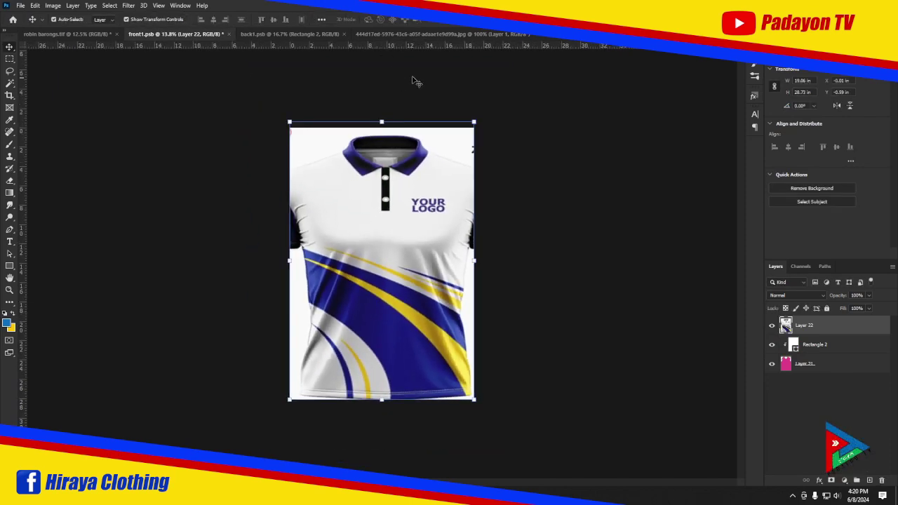
left_click_drag(390, 294, 387, 337)
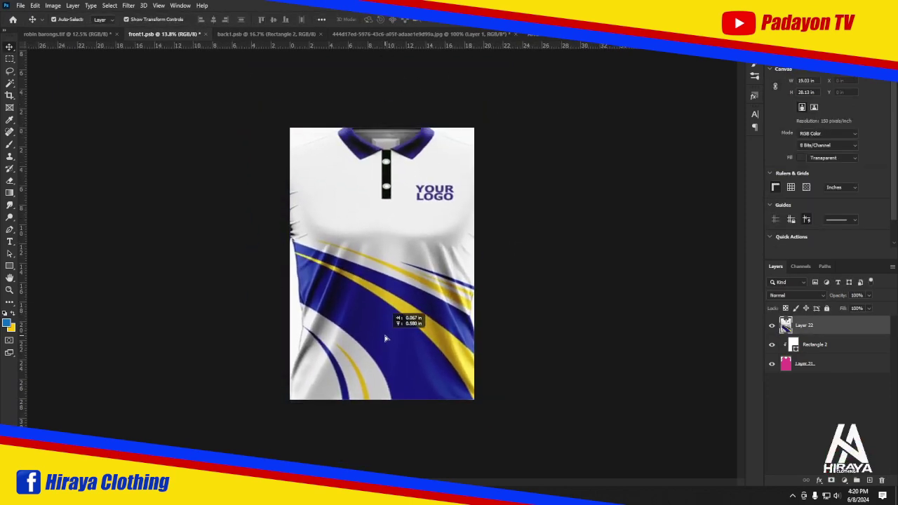
key("Return")
Fade Layer 22 to 21% opacity.
left_click(868, 295)
left_click_drag(872, 308, 852, 310)
left_click(681, 300)
left_click(807, 325)
left_click(868, 295)
left_click(592, 306)
Enlarge the faded shirt image further, past the panel's left edge and top.
key("ctrl+t")
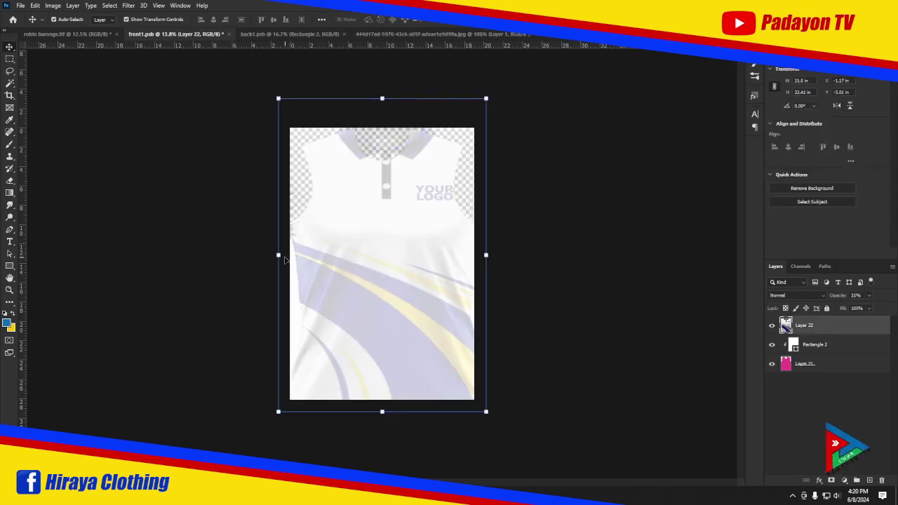
left_click_drag(278, 255, 268, 255)
left_click_drag(377, 99, 387, 65)
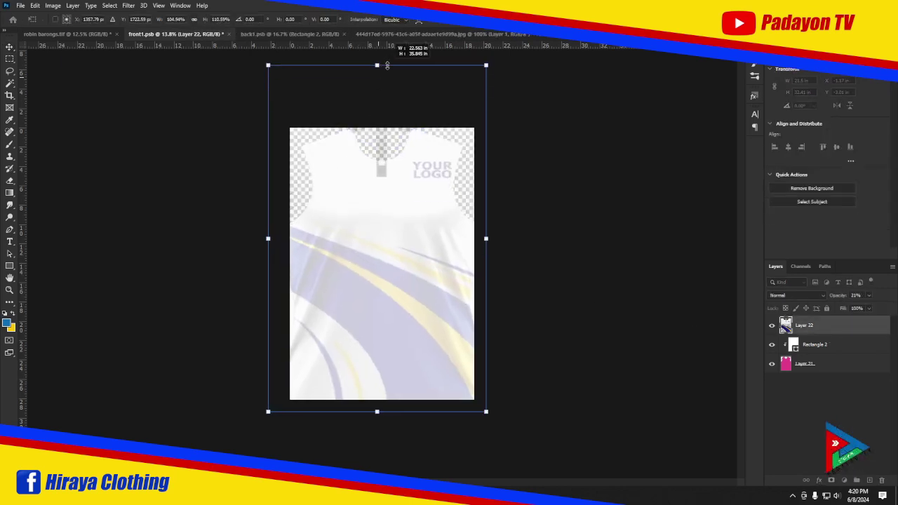
key("Return")
scroll(395, 297, "up", 3)
Add a new empty layer and briefly re-transform the faded Layer 22 before drawing.
key("ctrl+shift+alt+n")
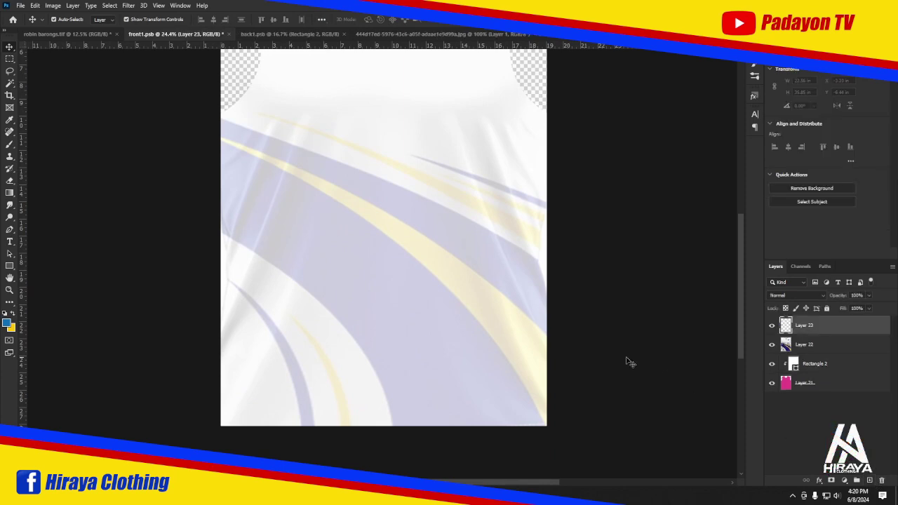
key("p")
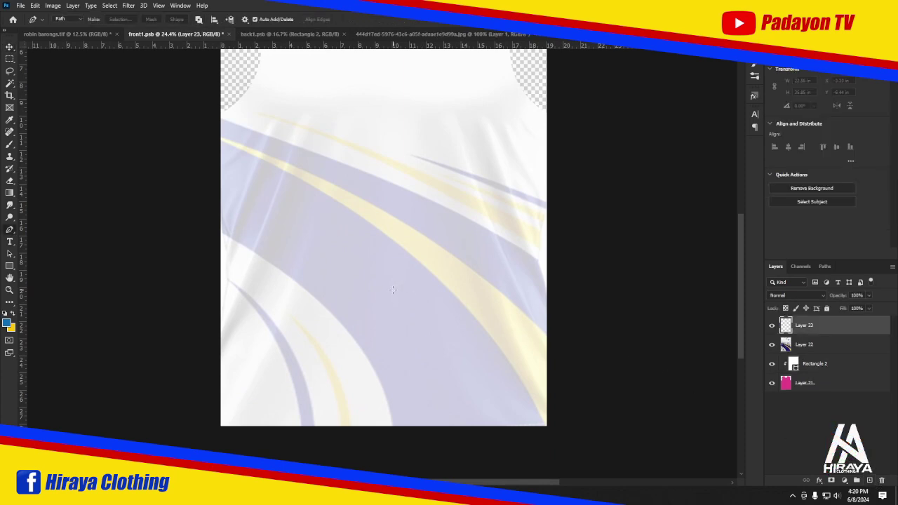
scroll(391, 290, "down", 1)
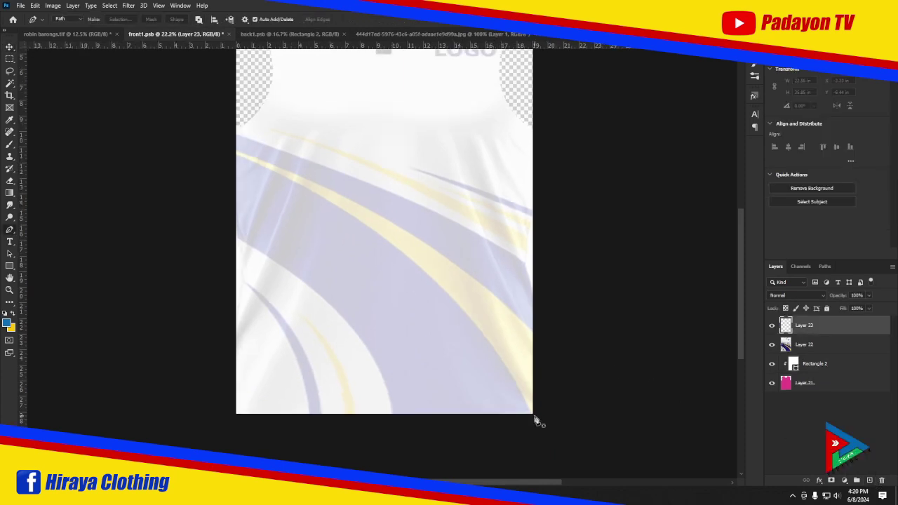
scroll(379, 287, "down", 2)
key("v")
left_click(245, 247)
key("ctrl+t")
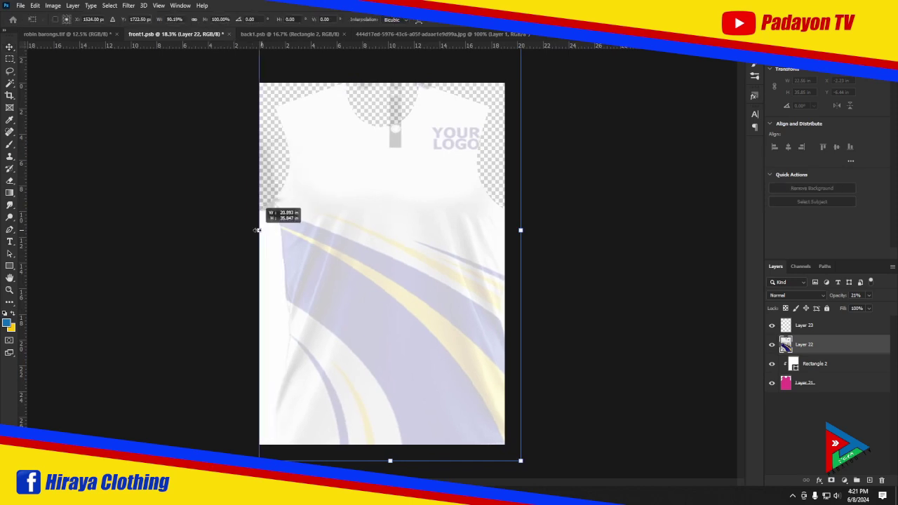
key("p")
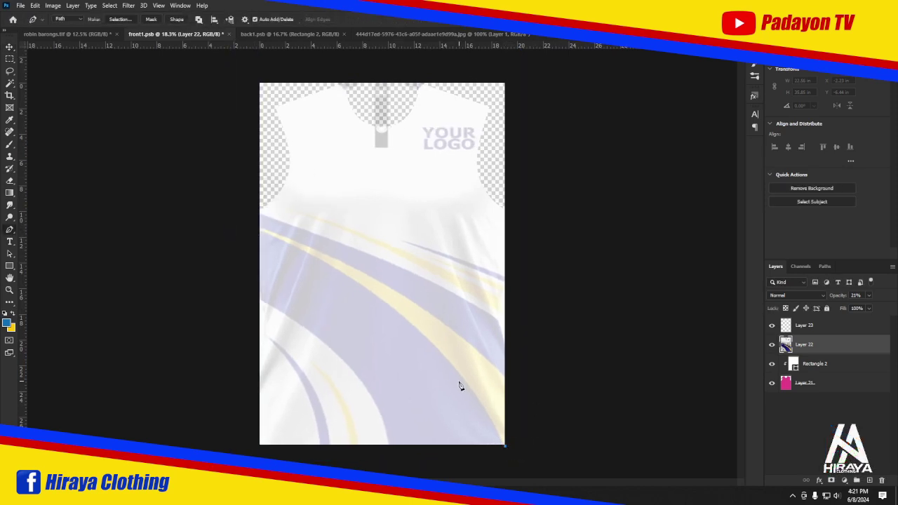
Trace the lower stripe with the Pen, fill it light blue, and adjust the layer's opacity.
left_click_drag(255, 228, 50, 142)
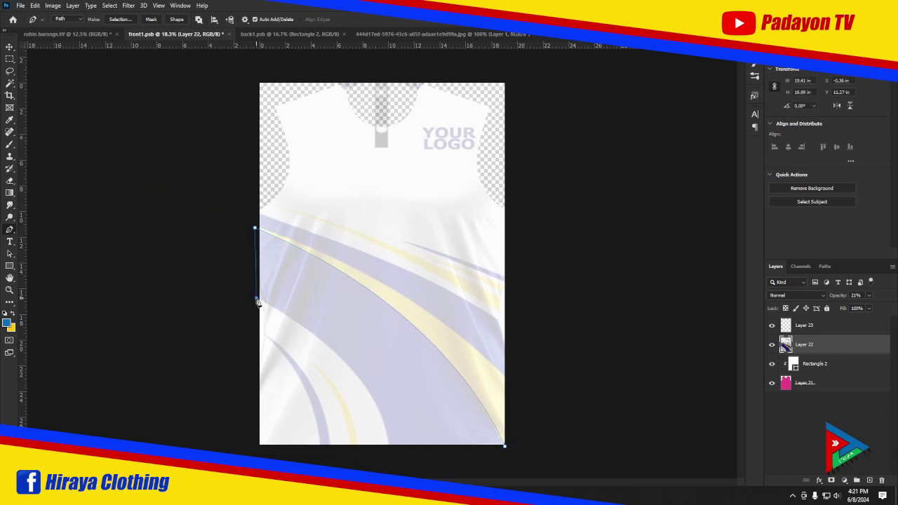
key("ctrl+minus")
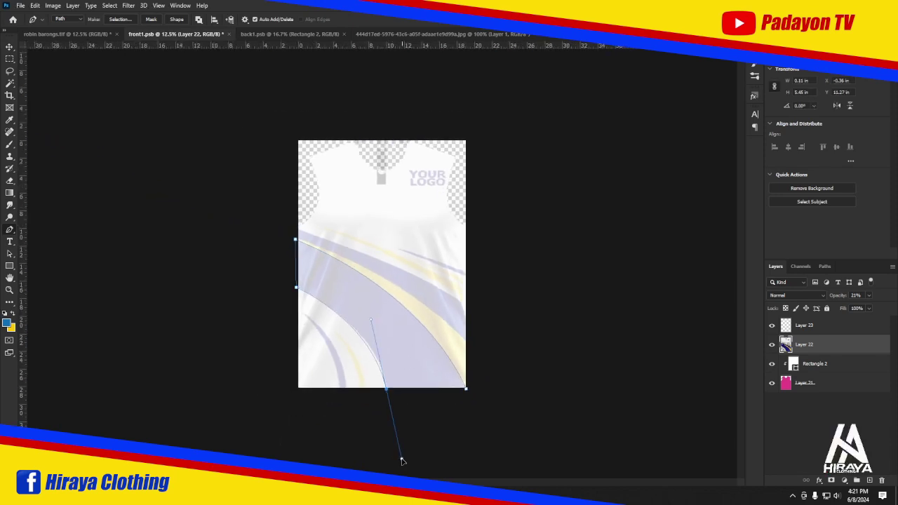
key("ctrl+plus")
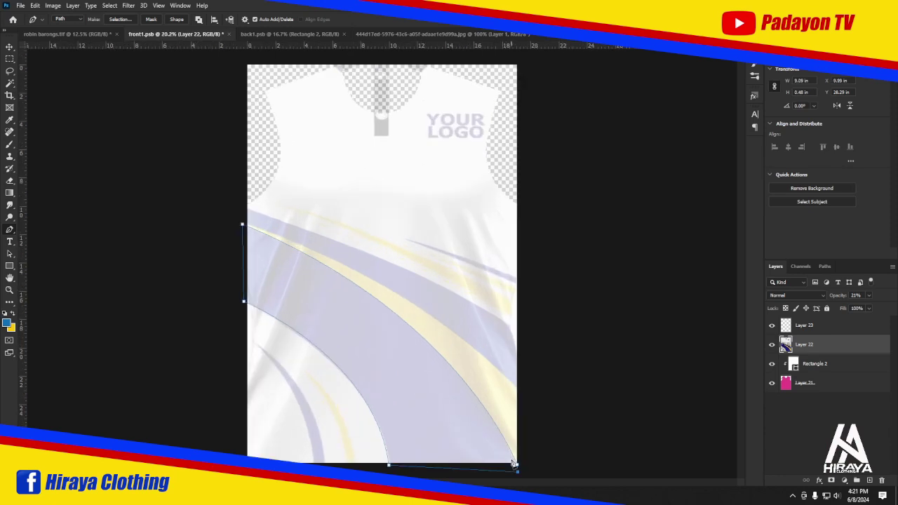
right_click(445, 309)
left_click(471, 180)
left_click(454, 126)
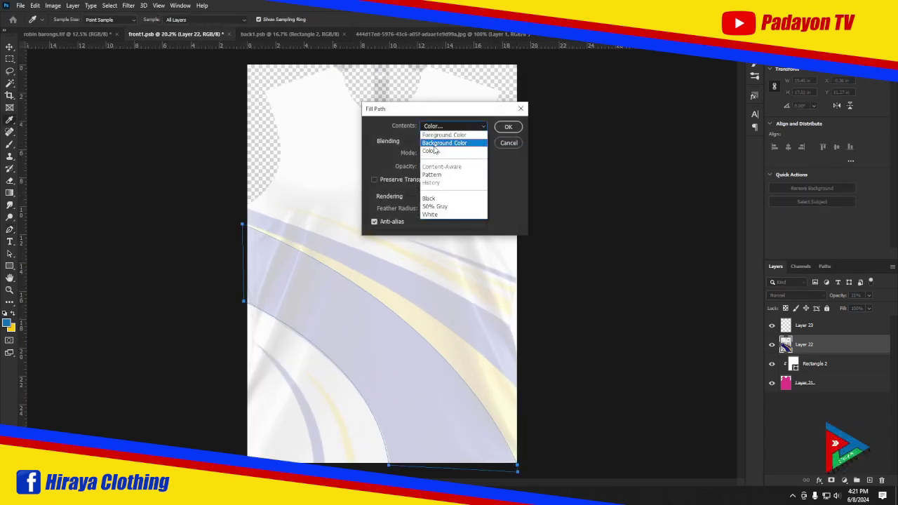
left_click(449, 147)
left_click(9, 322)
left_click(566, 172)
key("Return")
key("Return")
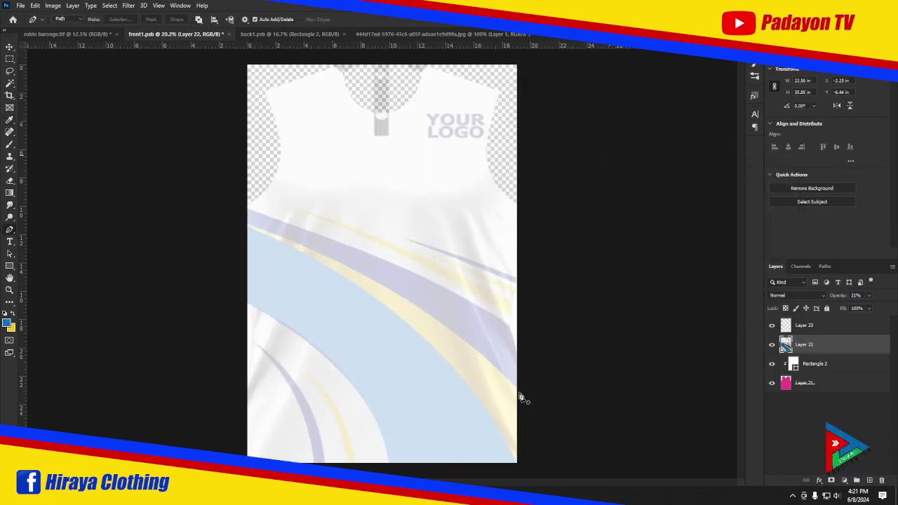
left_click(867, 297)
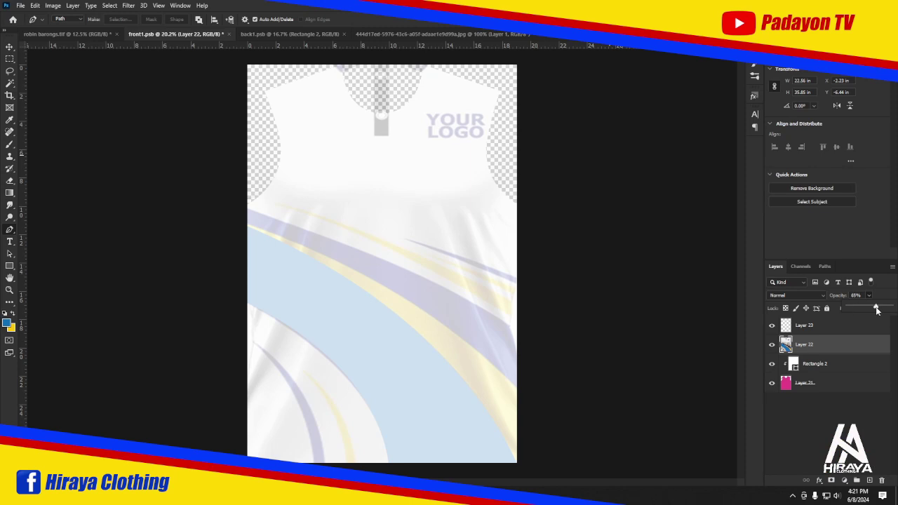
left_click_drag(876, 309, 891, 308)
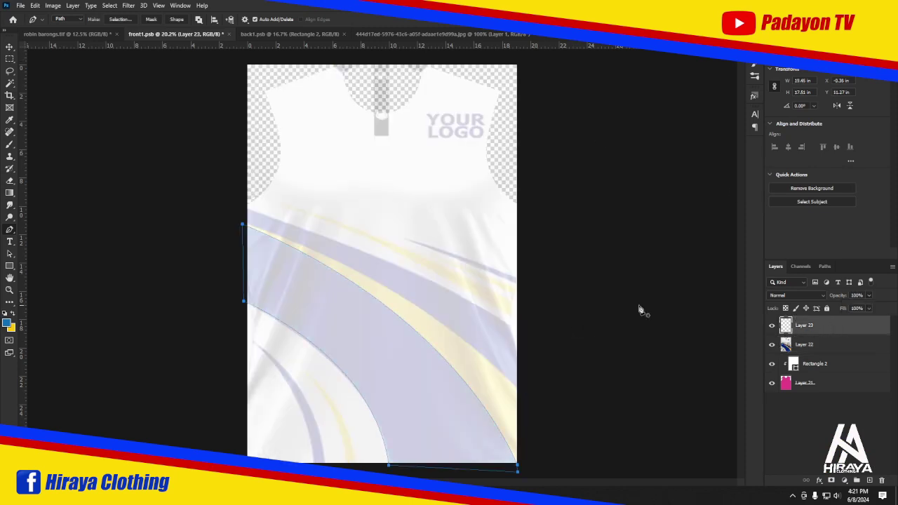
Fill the wide diagonal band and the thin upper stripe paths with solid blue.
right_click(359, 86)
left_click(411, 144)
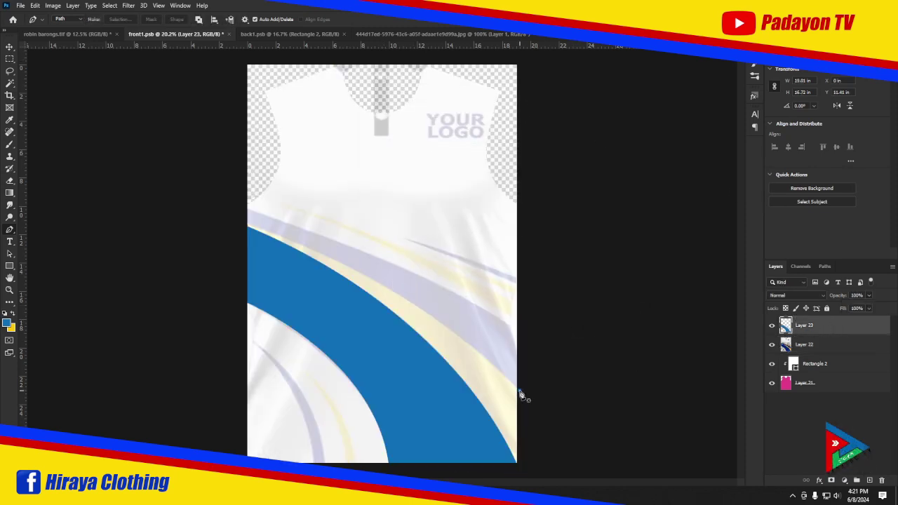
left_click_drag(242, 224, 72, 170)
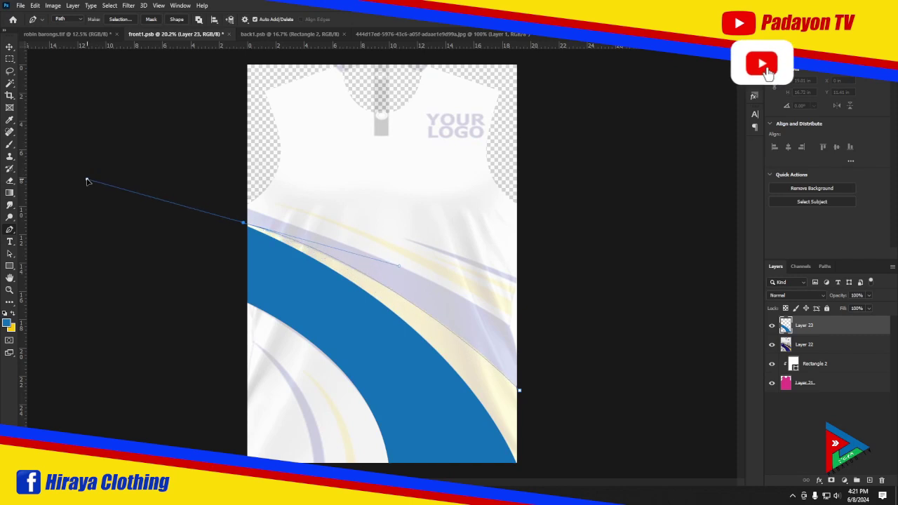
left_click(243, 221, "alt")
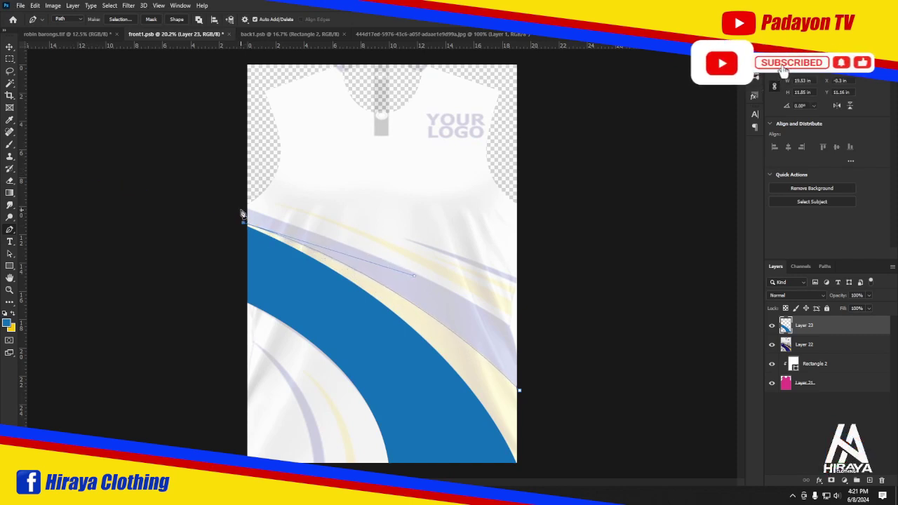
left_click_drag(595, 391, 654, 424)
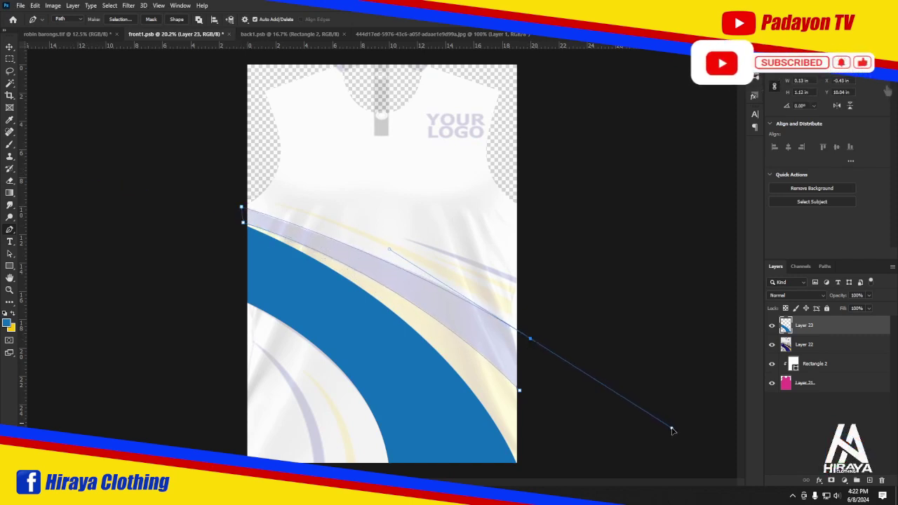
left_click(530, 338, "alt")
key("ctrl+Return")
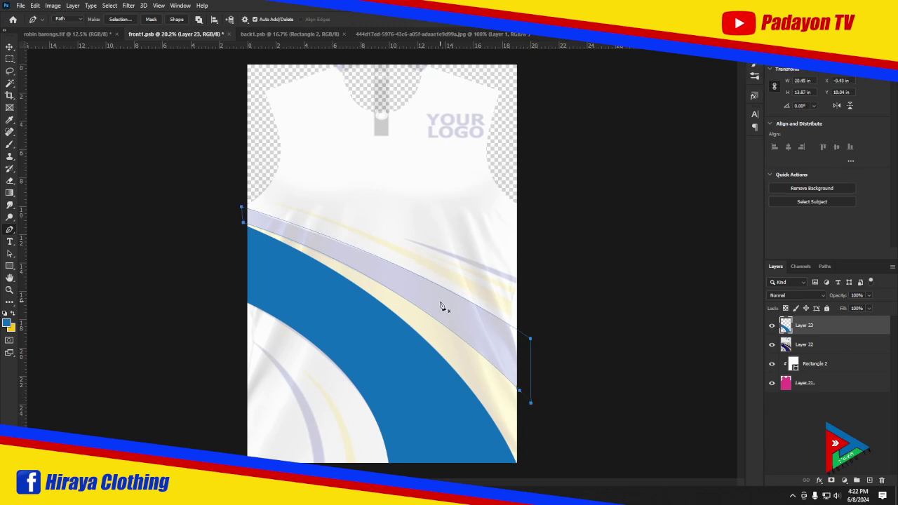
right_click(441, 307)
left_click(477, 228)
key("Return")
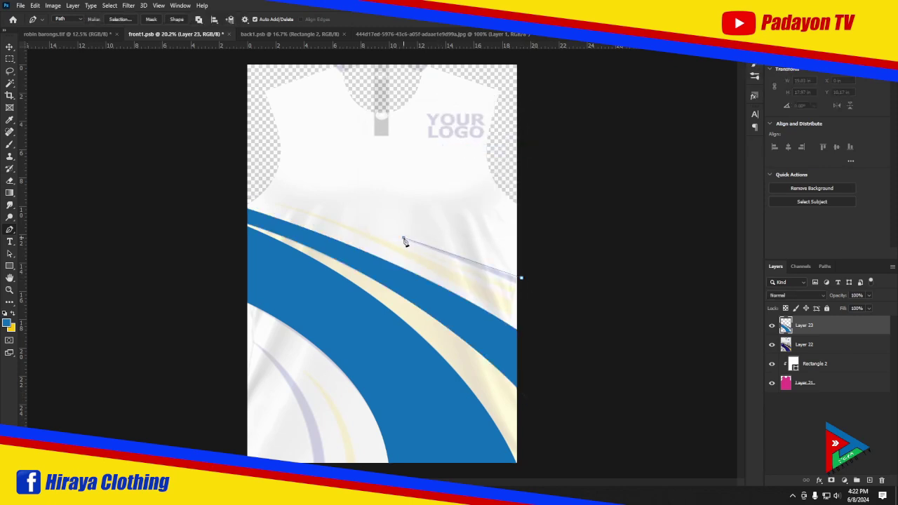
Fill the thin wedge and lower-left curve with blue, then add new Layer 24.
right_click(483, 282)
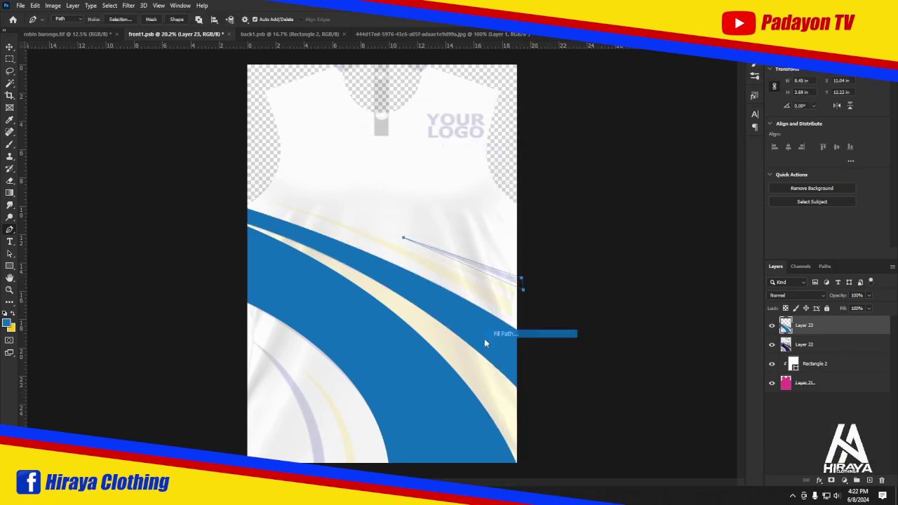
left_click(484, 334)
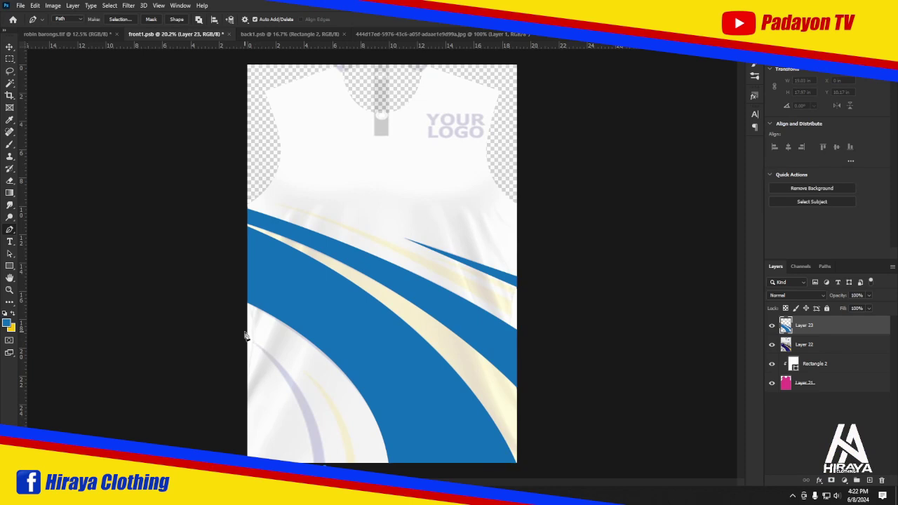
left_click_drag(248, 334, 160, 266)
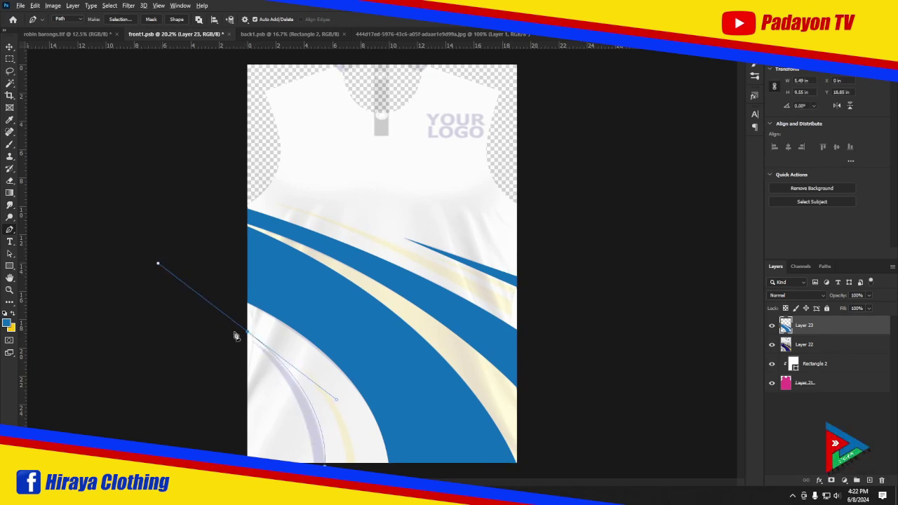
key("ctrl+minus")
key("ctrl+minus")
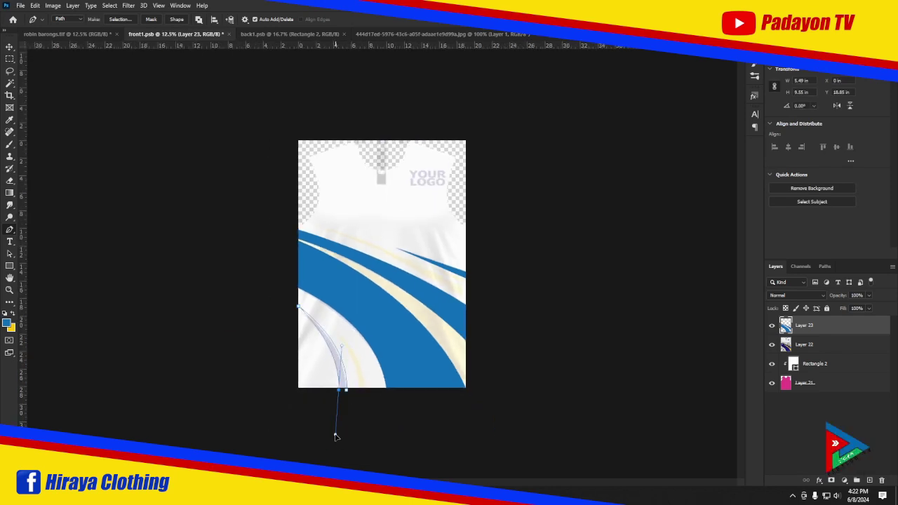
right_click(345, 395)
left_click(368, 200)
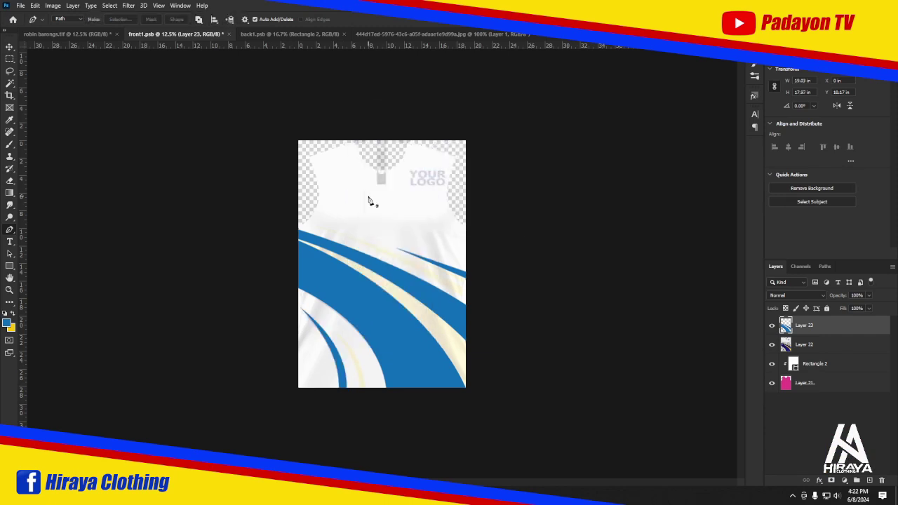
left_click(864, 479)
key("ctrl+0")
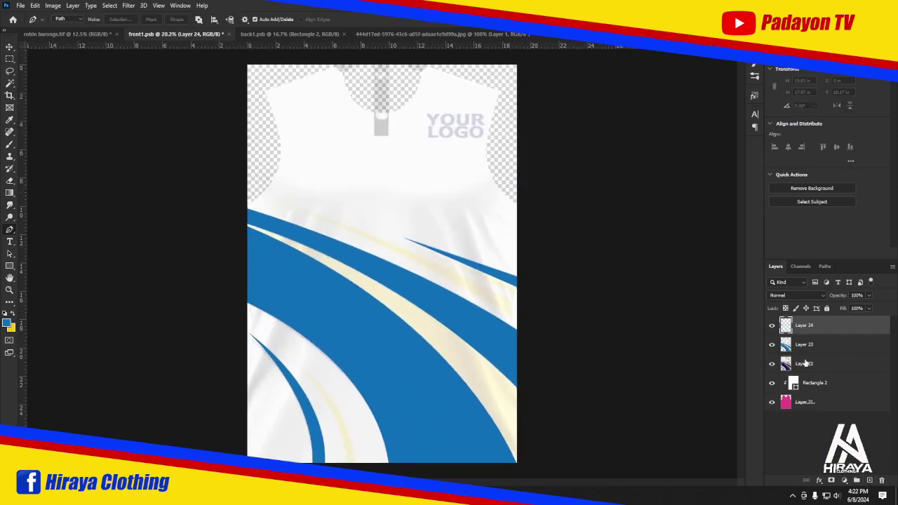
Trace the diagonal stripe beside the blue band and fill it yellow #ffc500 on Layer 24.
left_click(369, 33)
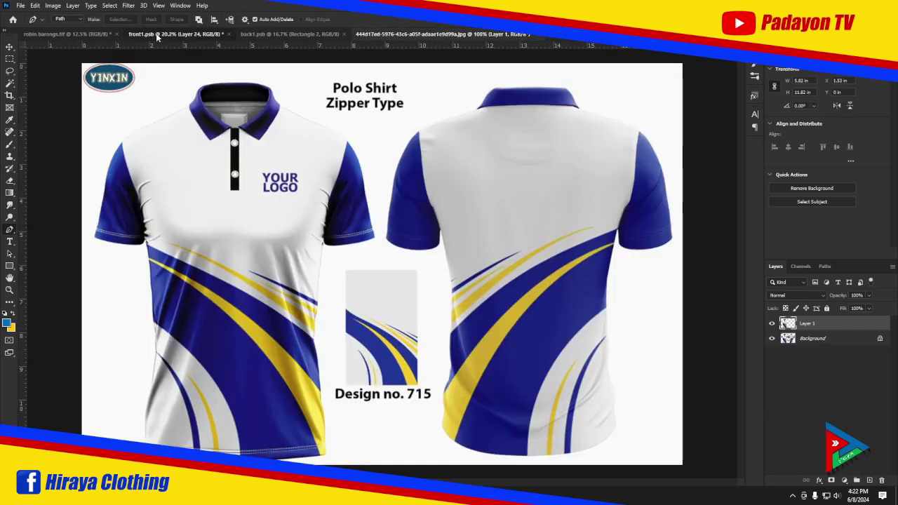
left_click(157, 35)
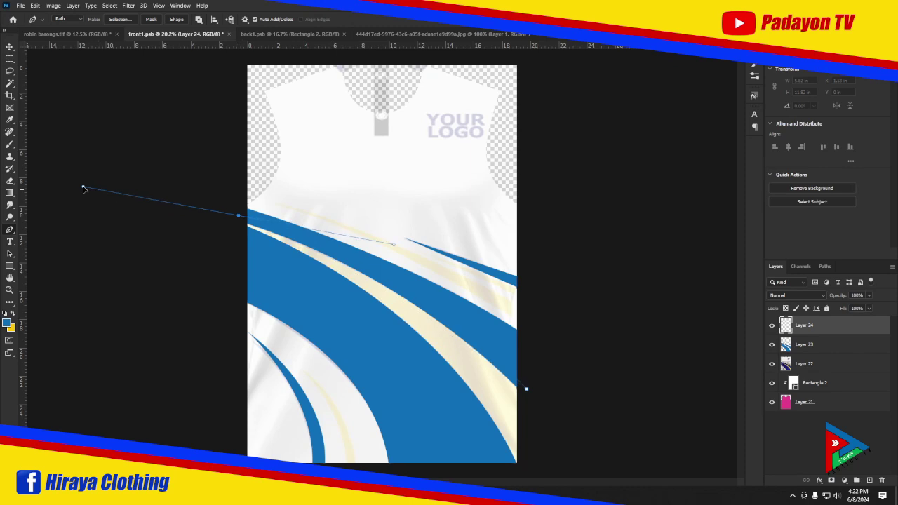
left_click_drag(102, 197, 87, 194)
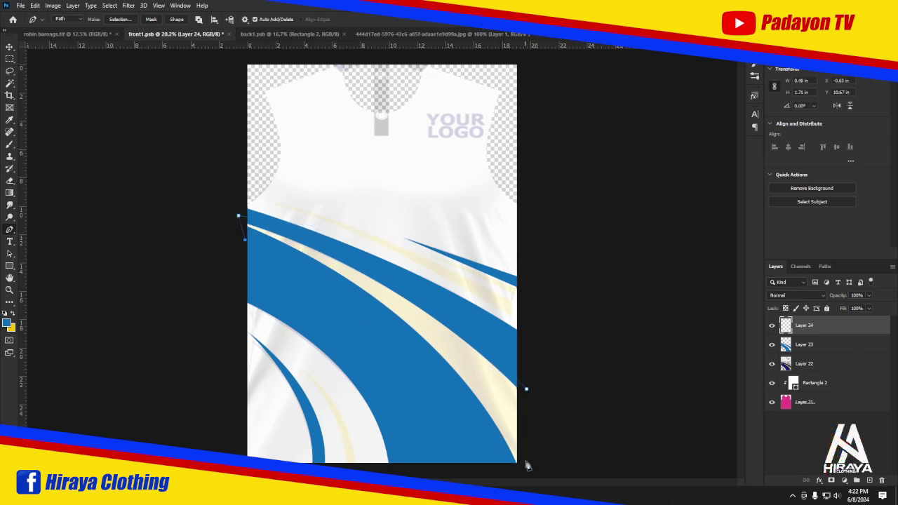
scroll(528, 465, "down", 2)
right_click(492, 362)
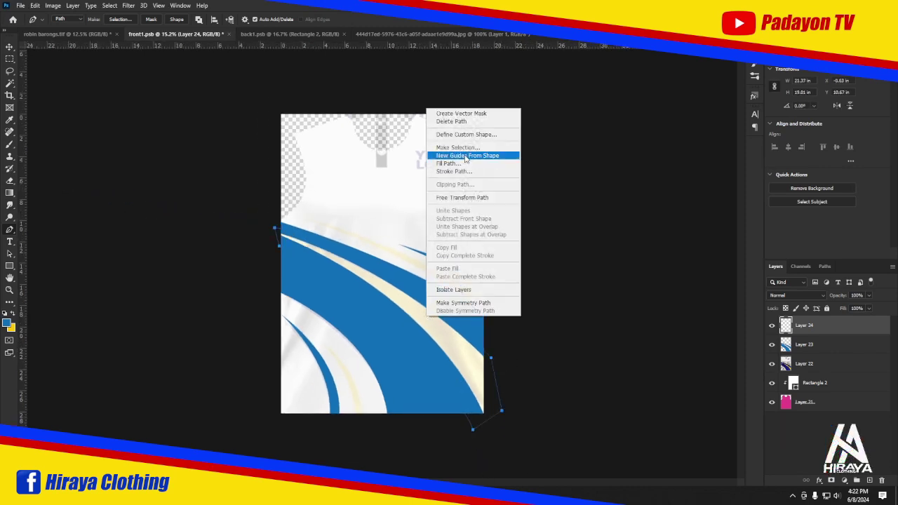
left_click(456, 163)
left_click(454, 125)
left_click(449, 147)
type("ffc500")
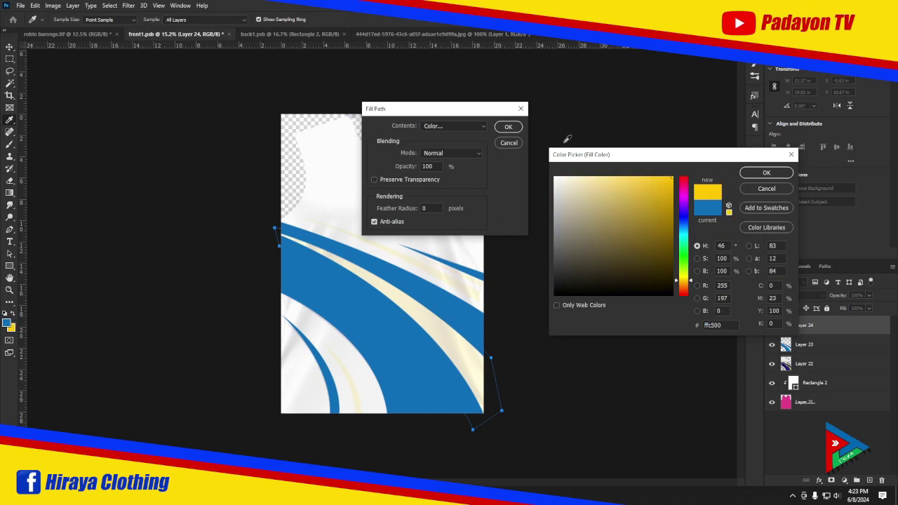
key("Return")
left_click(507, 127)
scroll(457, 309, "up", 2)
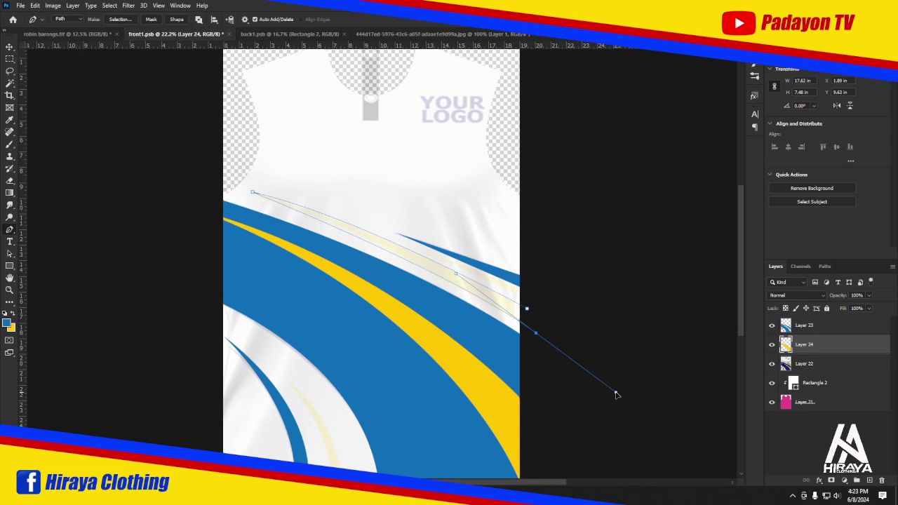
Trace and fill three thin yellow accent stripes beside the lower blue curve.
left_click_drag(615, 394, 631, 404)
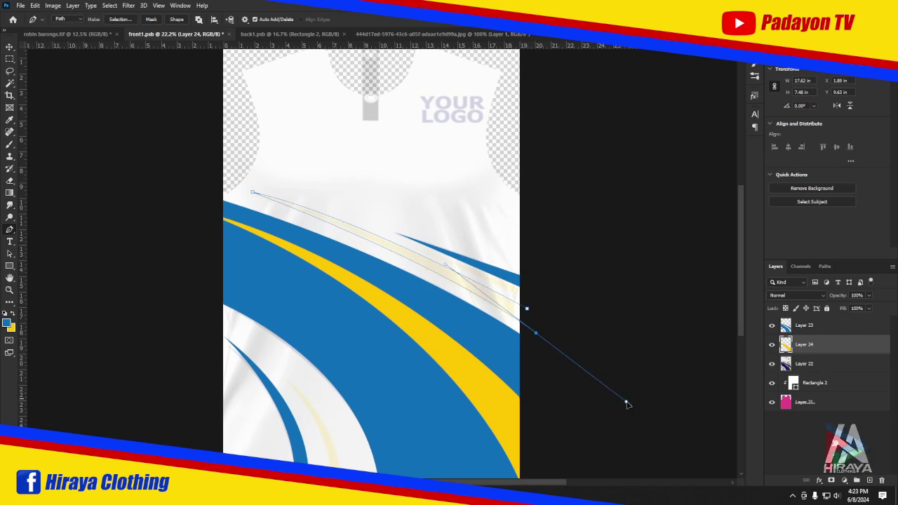
right_click(531, 313)
left_click(487, 277)
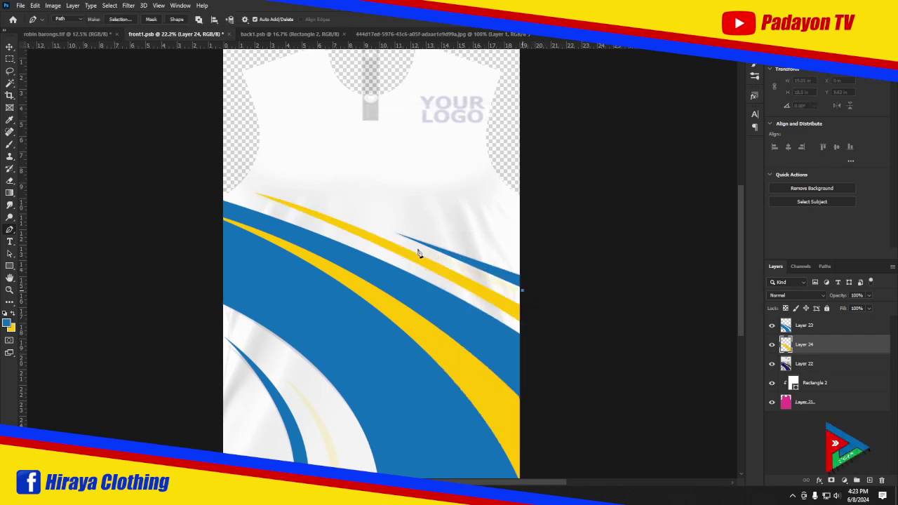
right_click(485, 274)
left_click(512, 330)
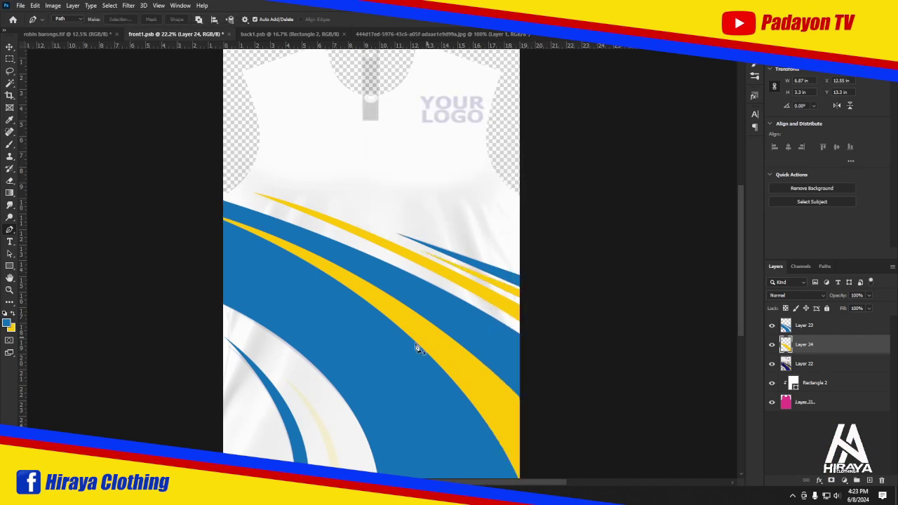
key("Return")
left_click_drag(374, 348, 392, 261)
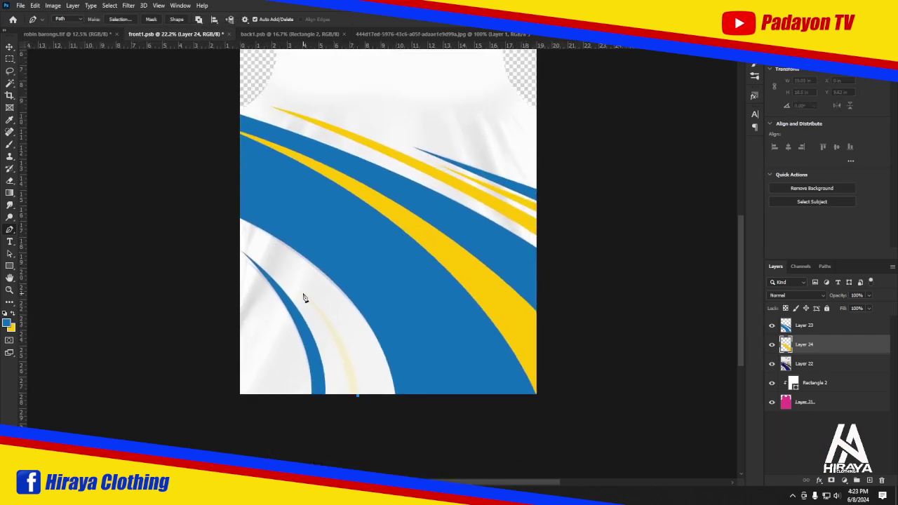
left_click_drag(302, 292, 246, 251)
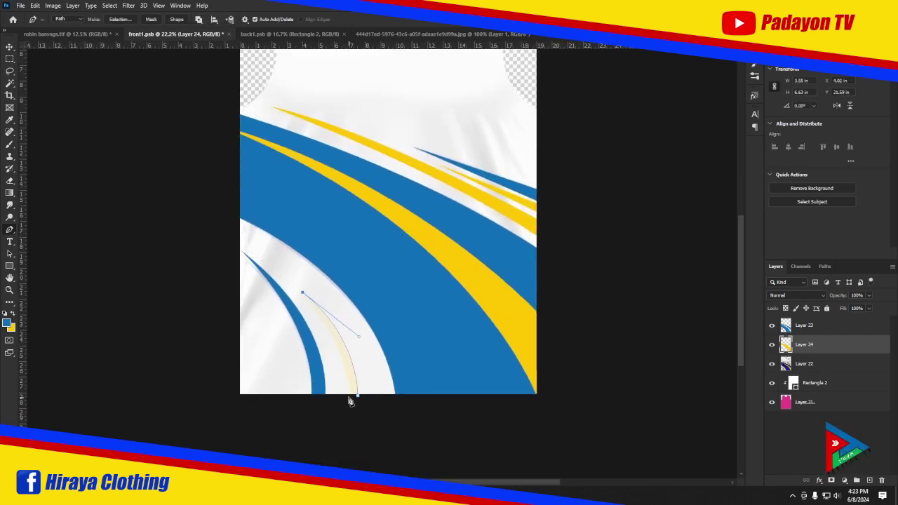
right_click(360, 356)
left_click(382, 199)
Hide the faded polo Layer 22 and move it to the top of the layer stack.
left_click(804, 364)
left_click(771, 364)
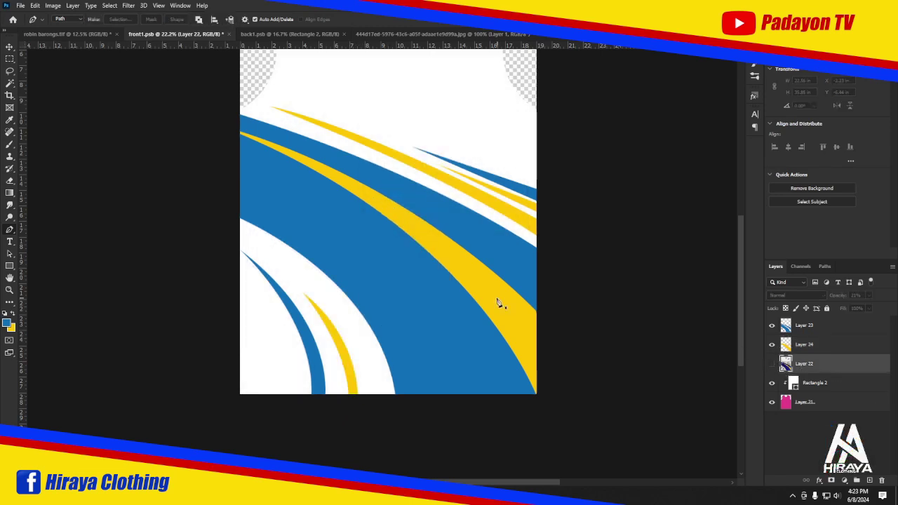
scroll(498, 303, "down", 3)
left_click_drag(821, 372, 792, 326)
Clip the yellow and blue stripe layers into the front panel shape with a clipping mask.
right_click(806, 371)
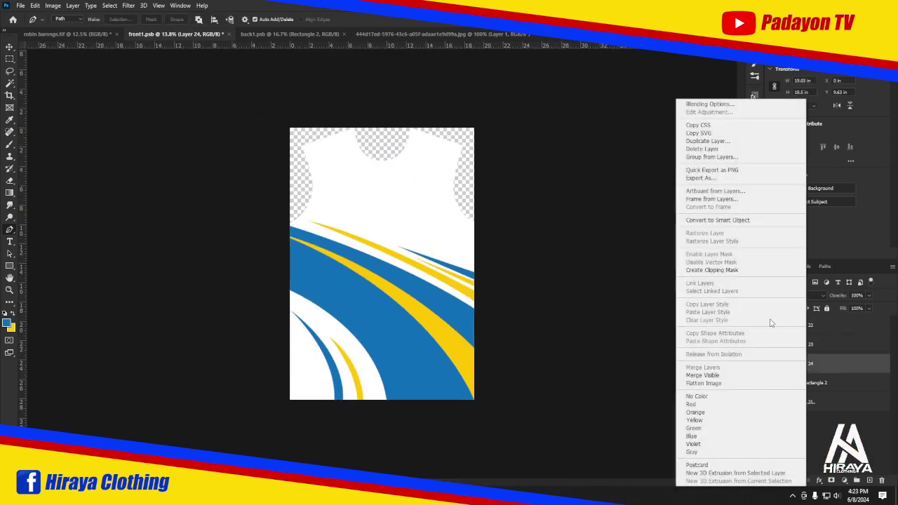
key("Escape")
right_click(807, 344)
left_click(712, 270)
key("v")
scroll(273, 215, "up", 1)
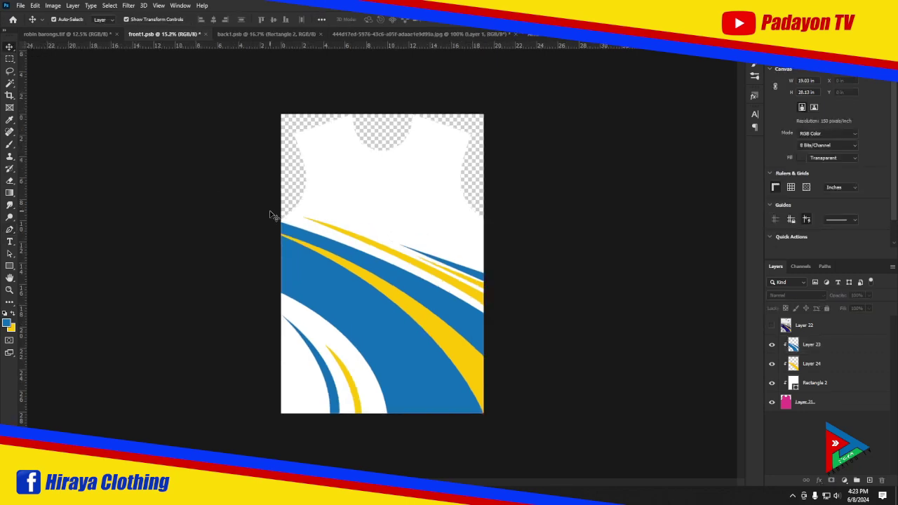
scroll(272, 215, "up", 1)
scroll(307, 394, "up", 3)
scroll(355, 236, "up", 3)
scroll(414, 273, "down", 3)
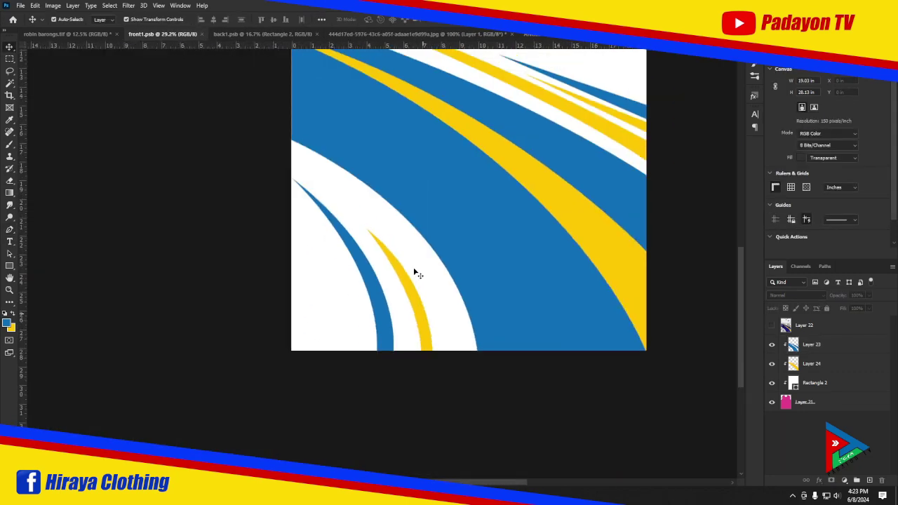
scroll(415, 273, "down", 3)
Compare against the polo mockup, back1.psb and robin barongs.tif, then select the front design layers.
left_click(363, 35)
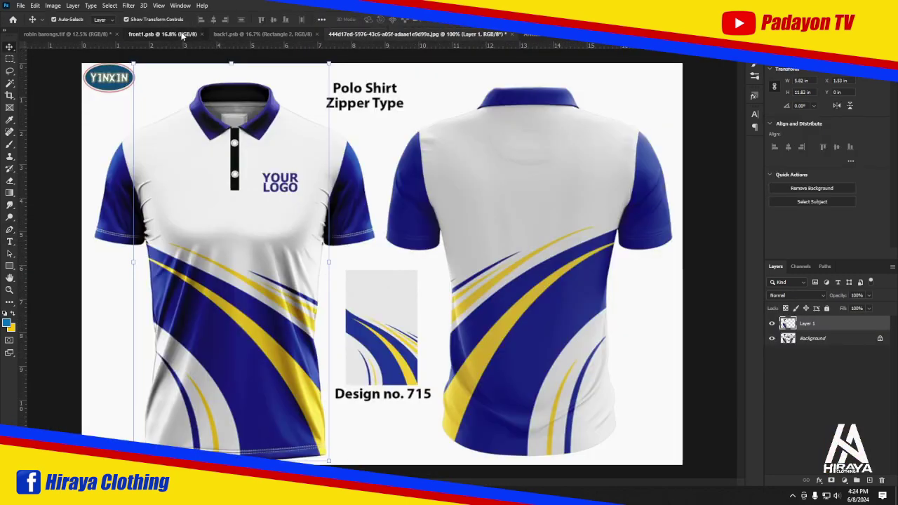
left_click(161, 34)
left_click(263, 34)
left_click(84, 34)
left_click(189, 34)
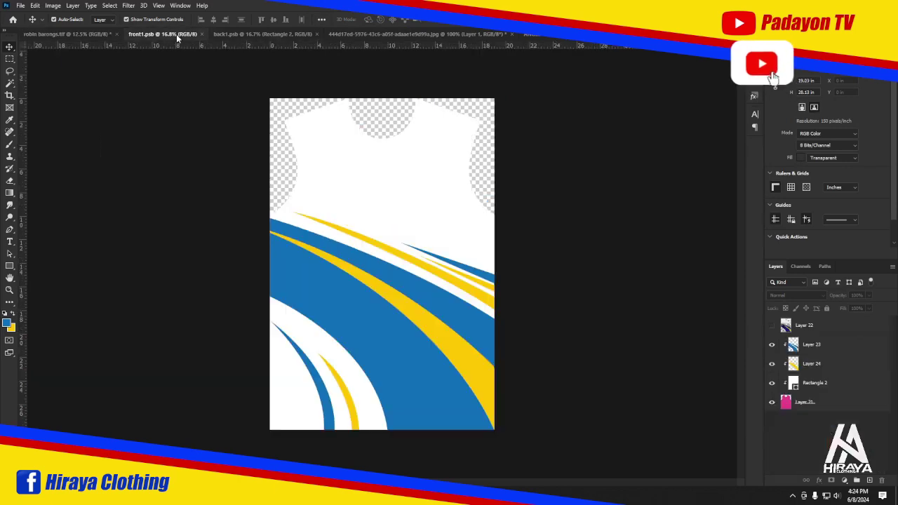
left_click(443, 296)
Copy the front design into back1.psb, delete its blue trims, and keep the panel white.
left_click_drag(443, 296, 402, 292)
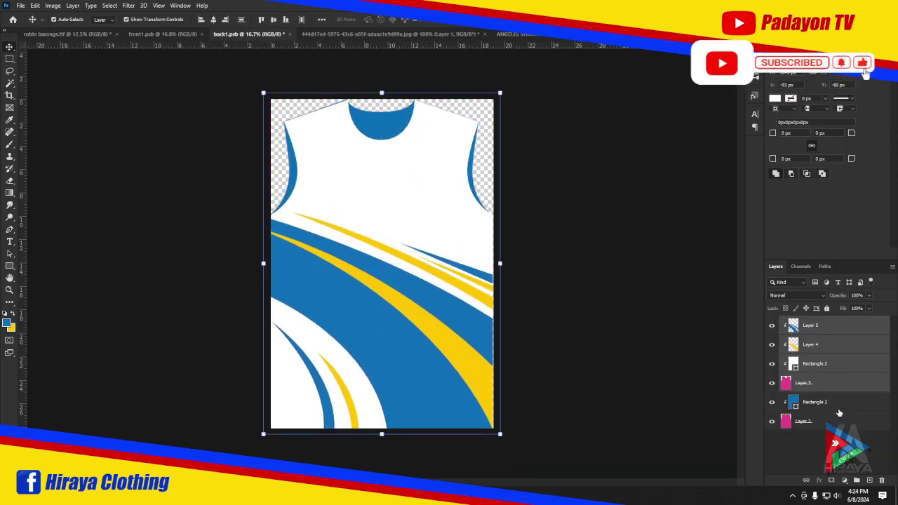
key("Delete")
double_click(793, 364)
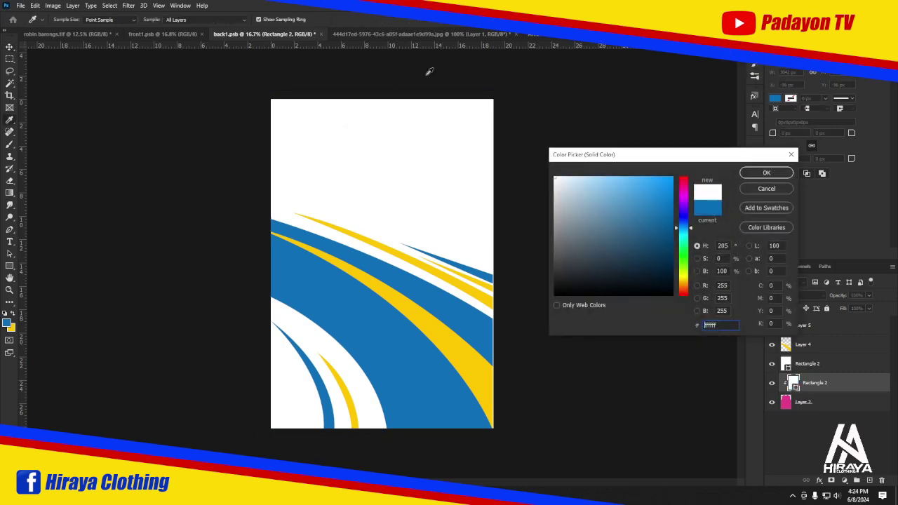
key("Return")
Flip the Layer 4 and Layer 5 stripes horizontally.
left_click(821, 345)
left_click(821, 326, "shift")
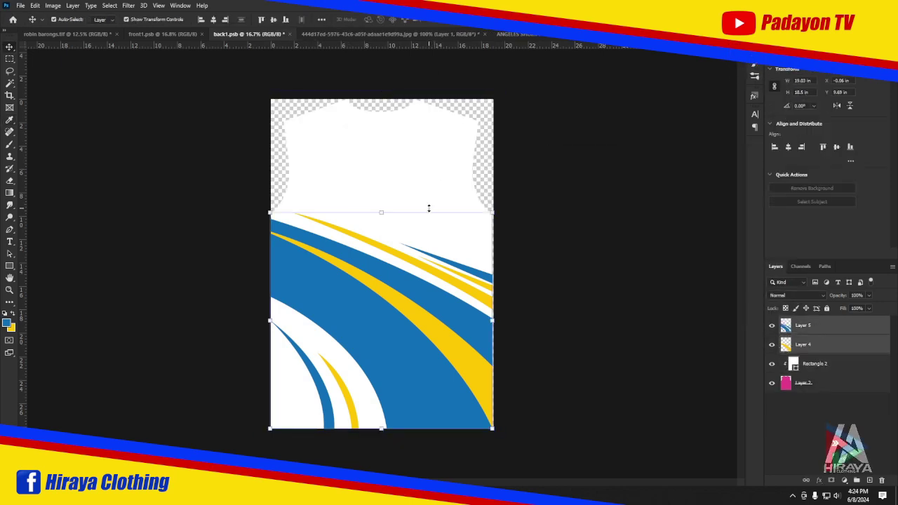
key("ctrl+t")
right_click(435, 241)
left_click(483, 401)
key("Return")
Clip the mirrored stripes into the panel shape, save back1.psb, and view robin barongs.tif.
scroll(555, 325, "up", 5)
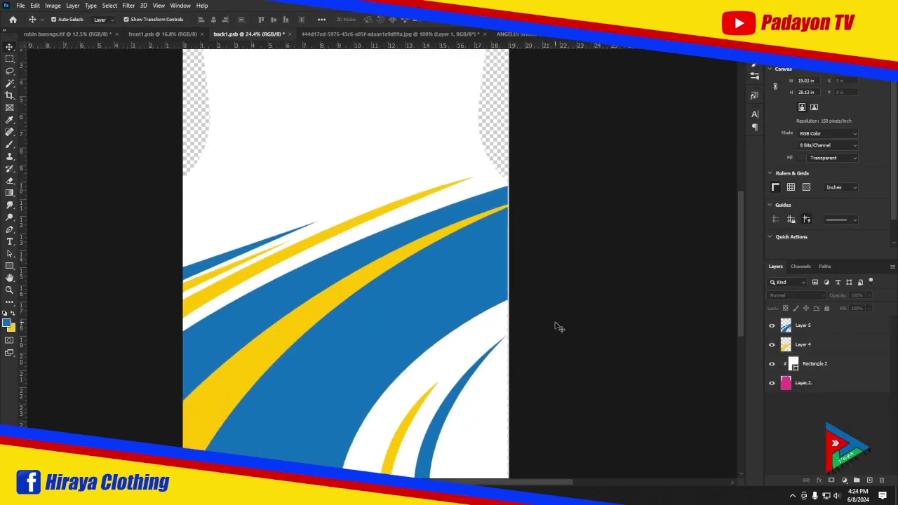
right_click(825, 353)
key("Escape")
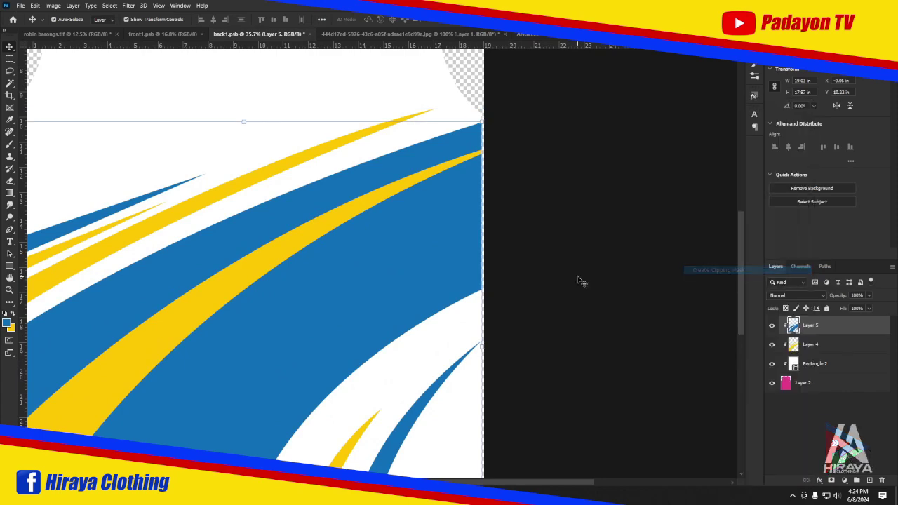
left_click(568, 287)
key("ctrl+0")
key("ctrl+s")
left_click(97, 34)
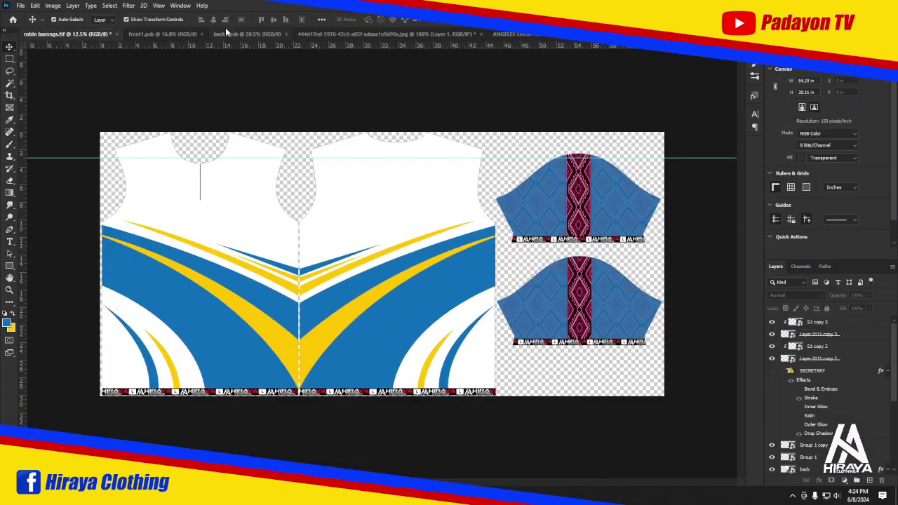
Fill the sleeve smart object's rectangle plain blue #0f6eb7, then save and close it.
left_click(803, 358)
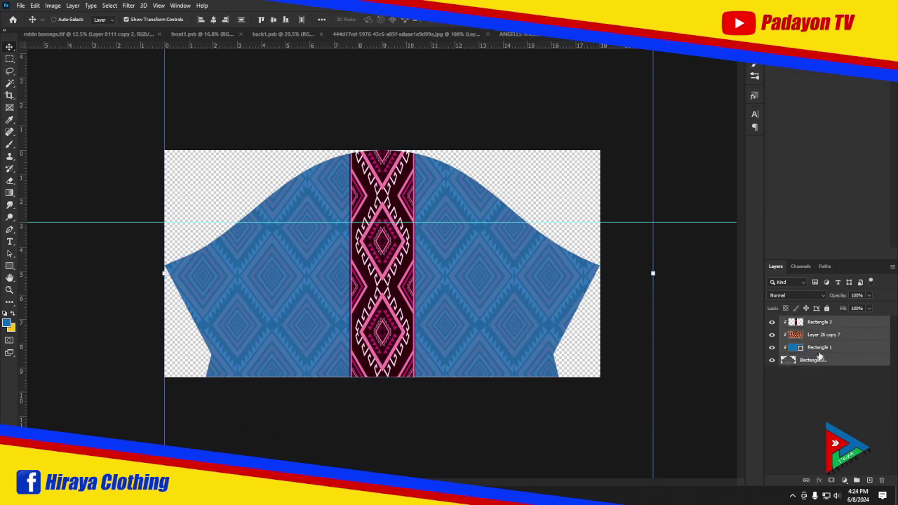
double_click(791, 347)
double_click(794, 323)
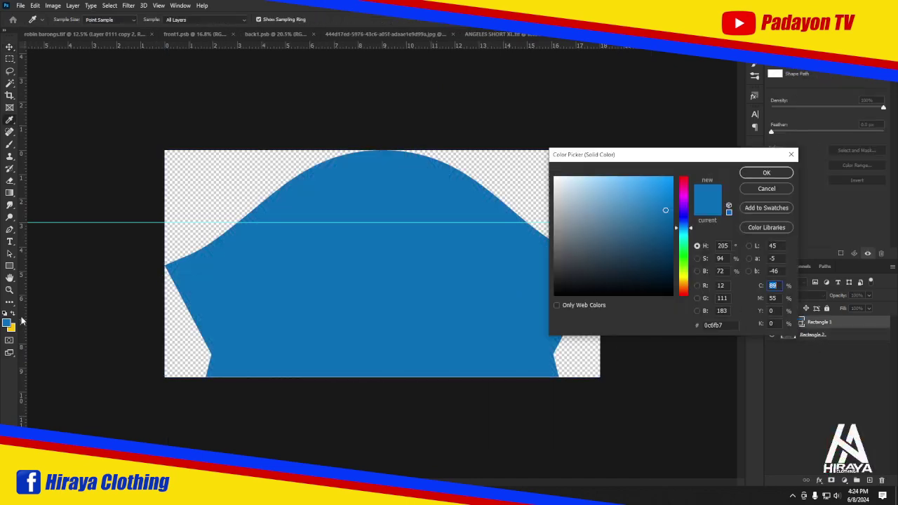
left_click(767, 175)
key("ctrl+s")
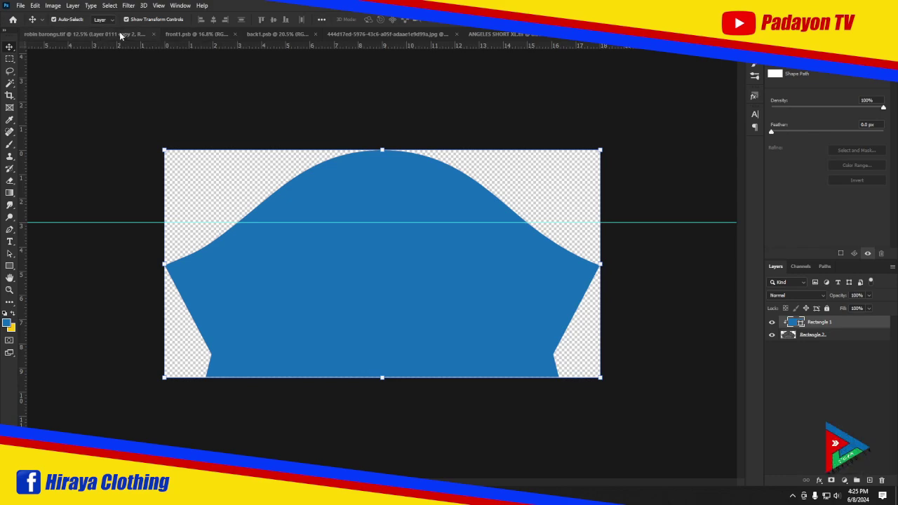
key("ctrl+w")
scroll(315, 176, "up", 2)
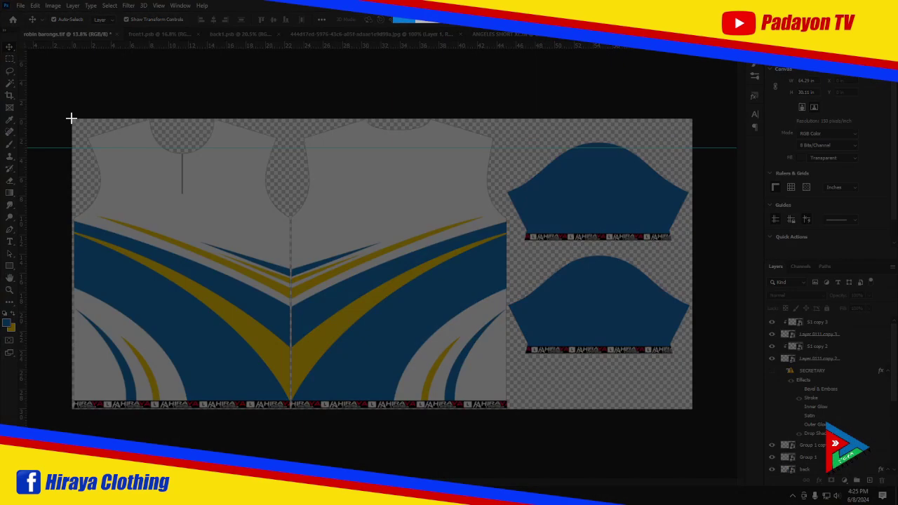
Snip the print layout and close the front1 and back1 documents.
left_click_drag(71, 118, 692, 408)
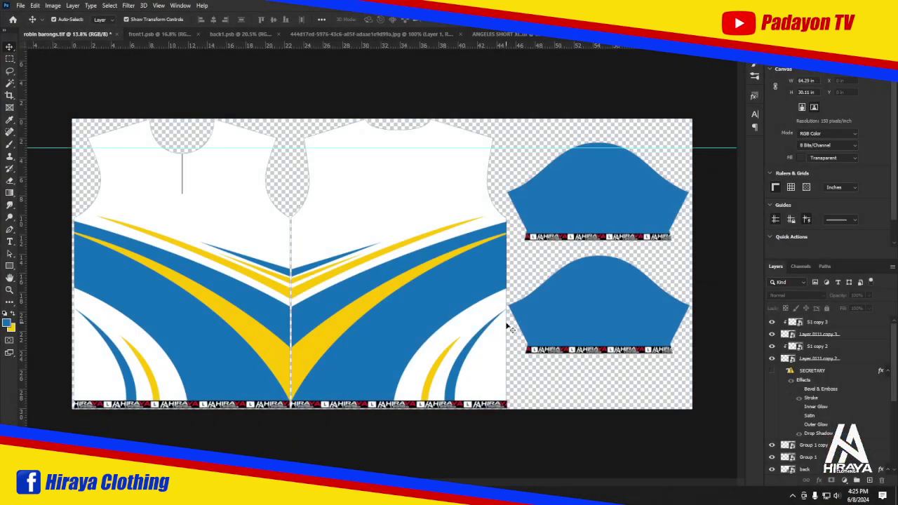
left_click(195, 35)
left_click(302, 35)
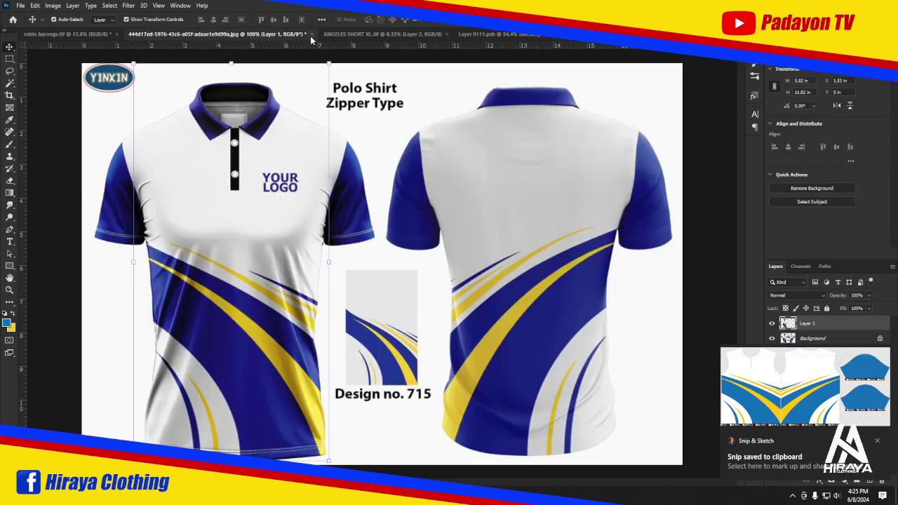
left_click(307, 34)
Sample navy from the polo mockup as foreground; close ANGELES SHORT and Layer 0111.
left_click(487, 183)
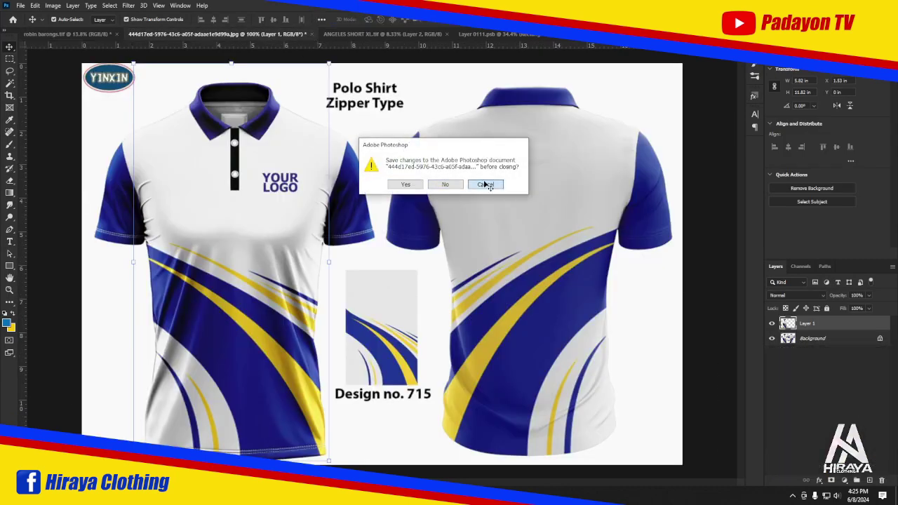
left_click(7, 323)
left_click(419, 210)
key("Return")
key("v")
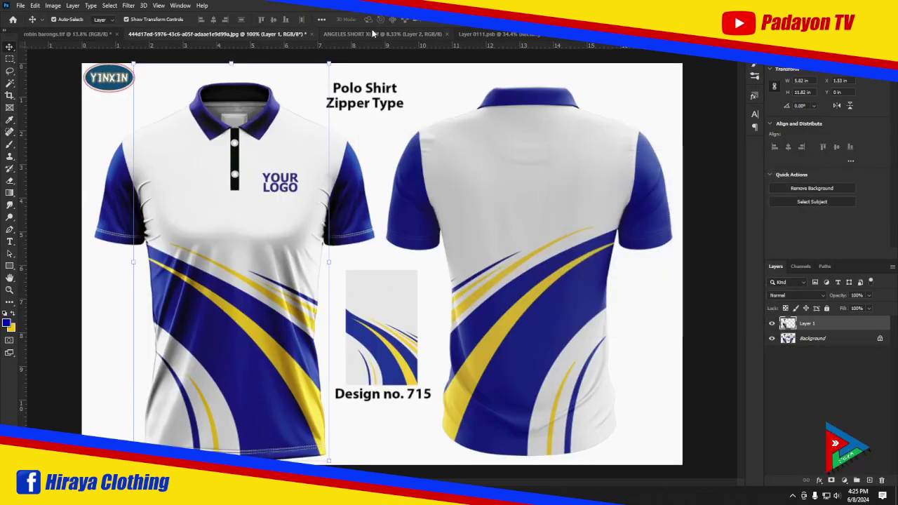
left_click(382, 34)
left_click(447, 34)
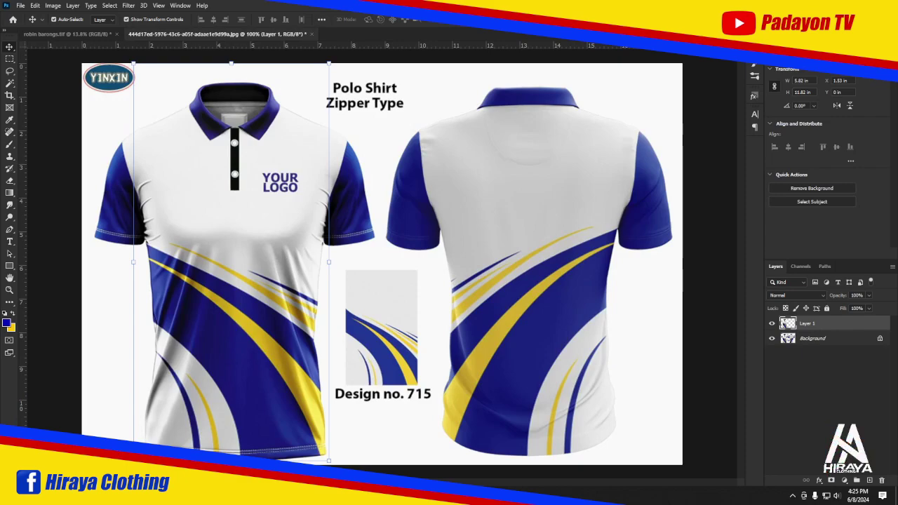
Send the layout snapshot in Facebook chat, then browse the Open dialog to This PC.
key("alt+Tab")
key("ctrl+v")
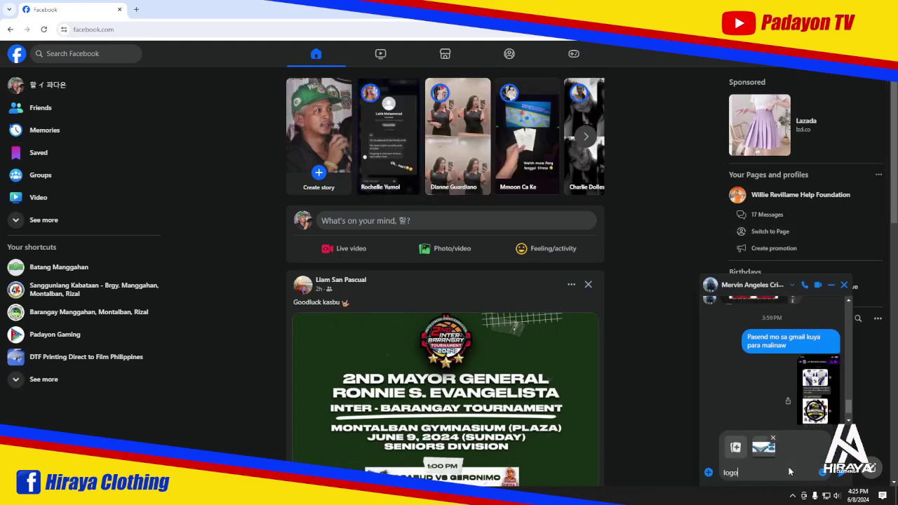
key("Return")
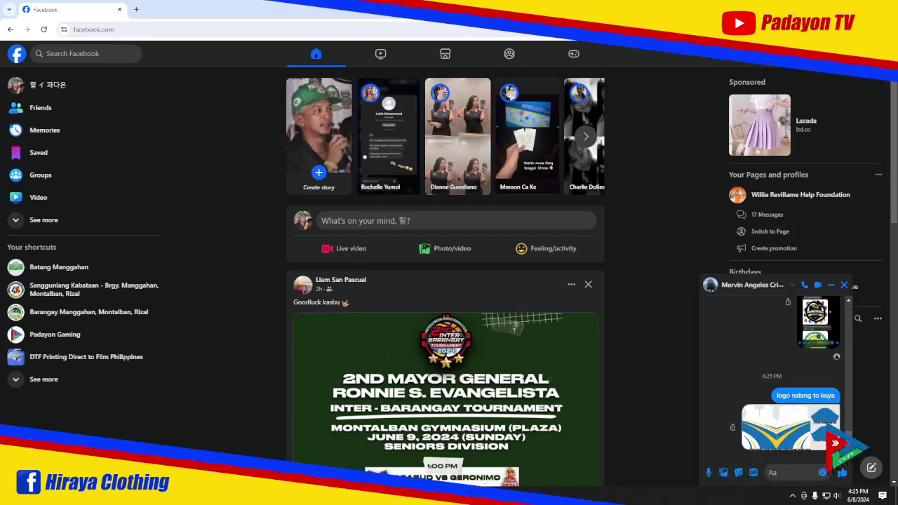
key("alt+Tab")
key("ctrl+o")
left_click(34, 223)
Browse to the NEW MOCK UP folder on DESIGNS (D:), then cancel the Open dialog.
left_click(43, 170)
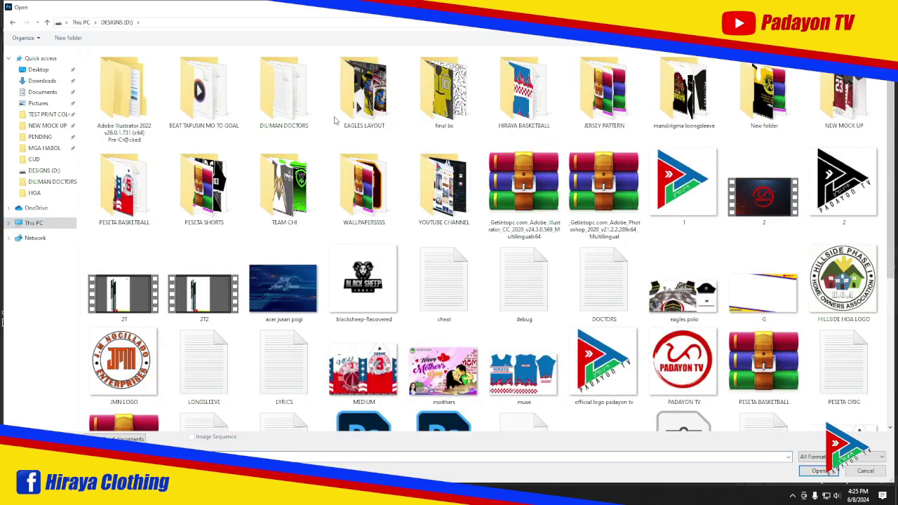
double_click(836, 112)
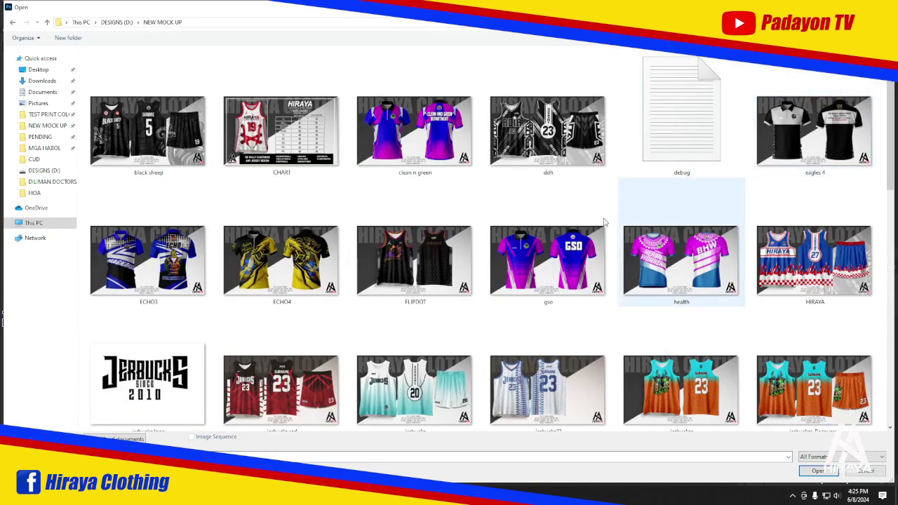
key("Escape")
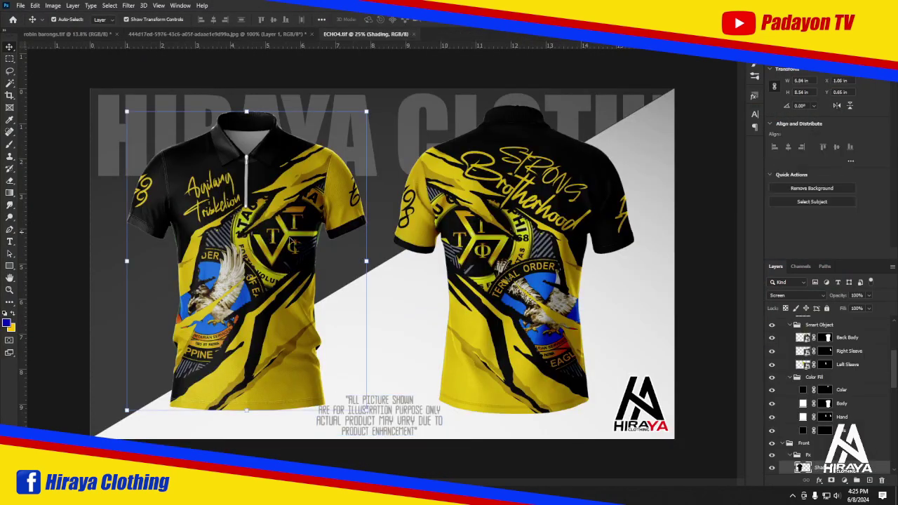
Open the ECHO4.tif mockup's Front Body smart object for editing.
scroll(828, 393, "up", 3)
left_click(802, 385)
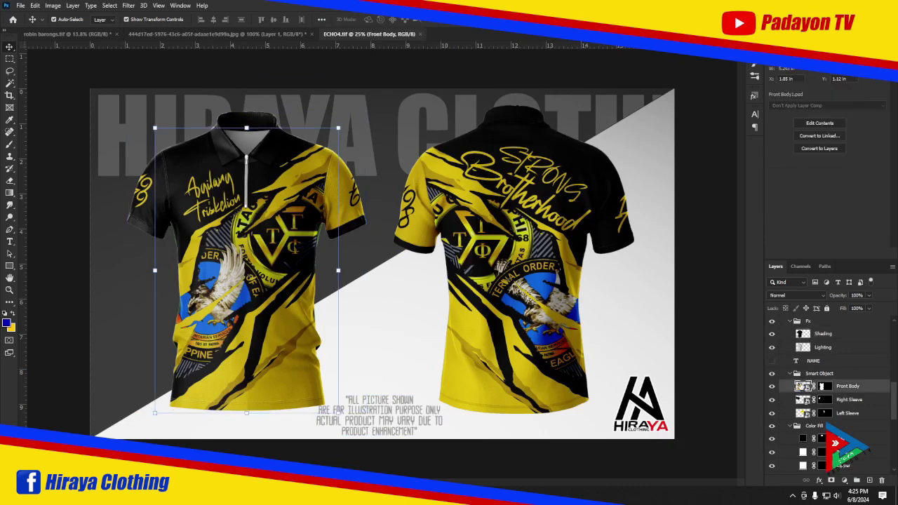
double_click(802, 385)
Delete the old front design, fill Rectangle 1 white, clip it to the shirt, and save.
key("Delete")
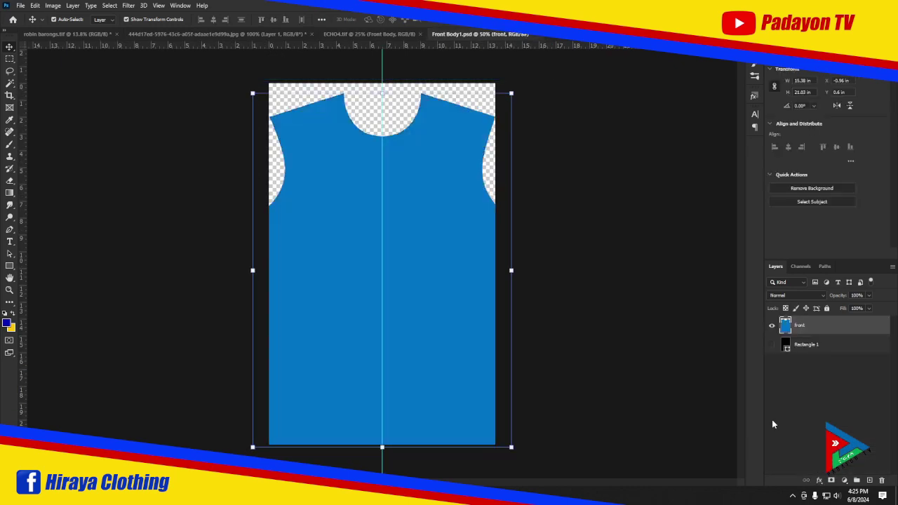
left_click_drag(812, 352, 807, 322)
double_click(791, 325)
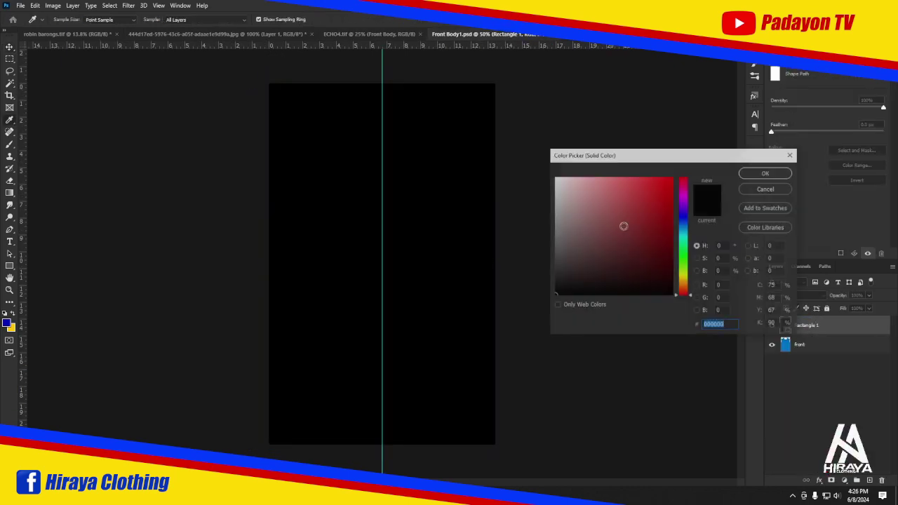
left_click(559, 178)
left_click(767, 172)
key("ctrl+alt+g")
key("ctrl+s")
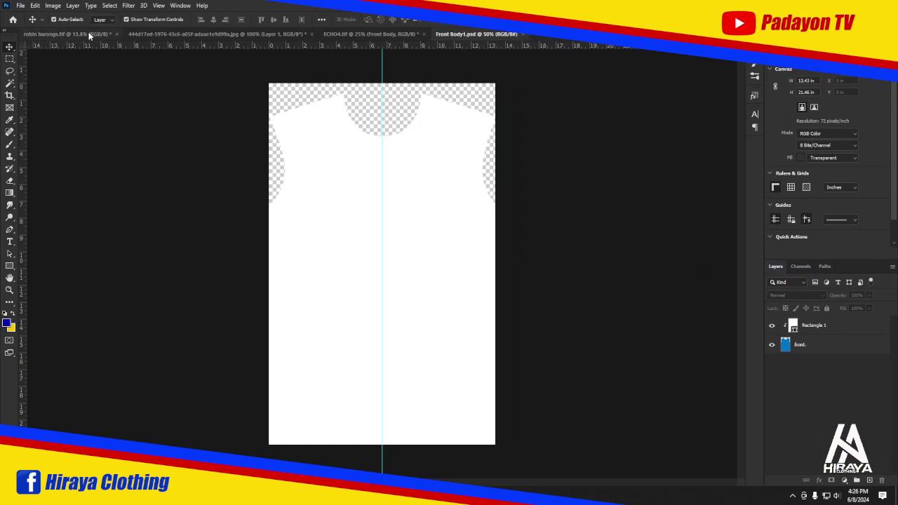
Paste the stripe layers from robin barongs, drop the magenta layer, and clip the stripes.
left_click(90, 35)
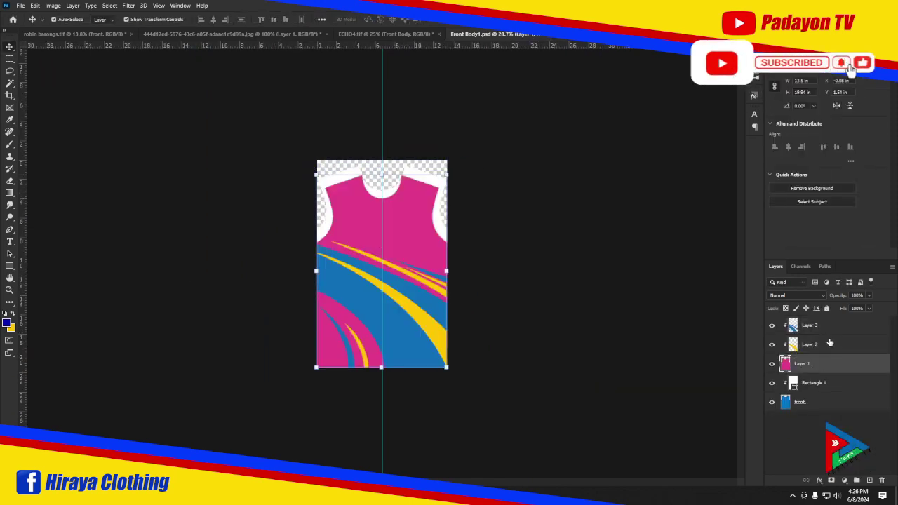
right_click(843, 358)
left_click(832, 325, "shift")
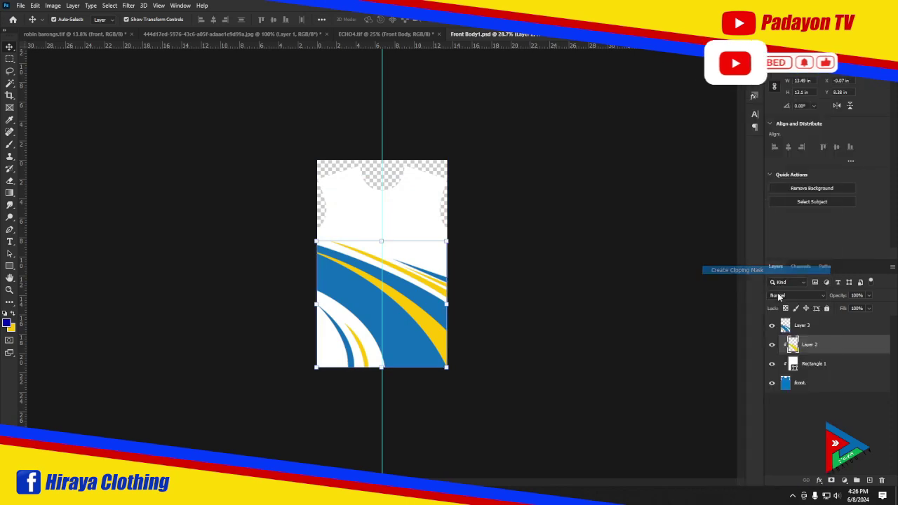
right_click(832, 325)
left_click(732, 267)
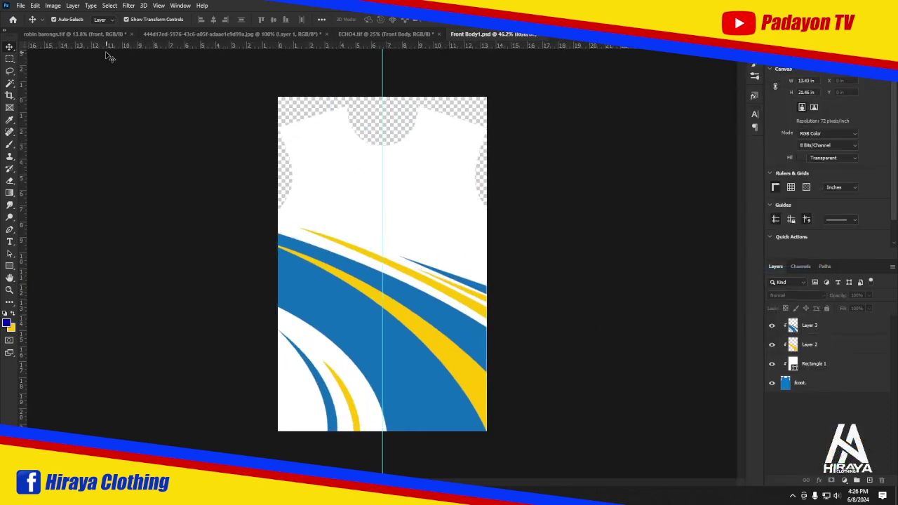
Compare the shirt mockup with the blue-and-white polo reference design.
left_click(404, 34)
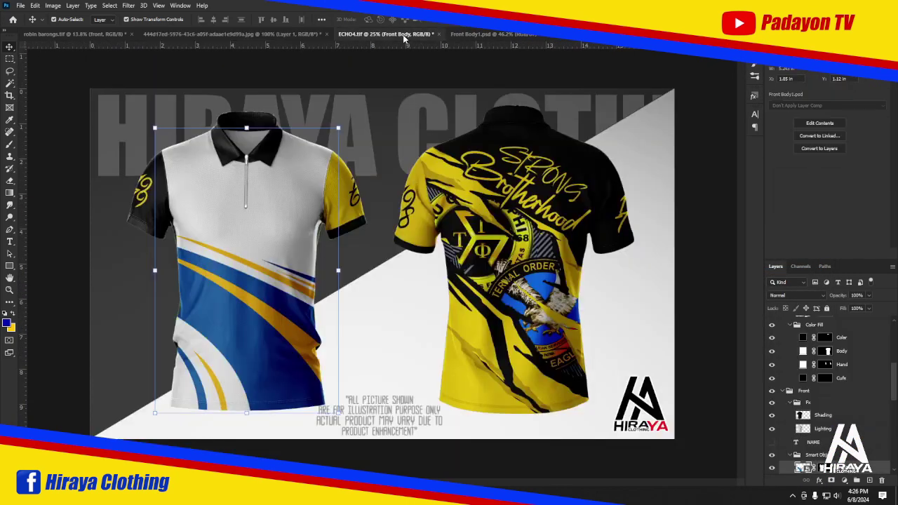
left_click(294, 34)
left_click(384, 34)
left_click(463, 34)
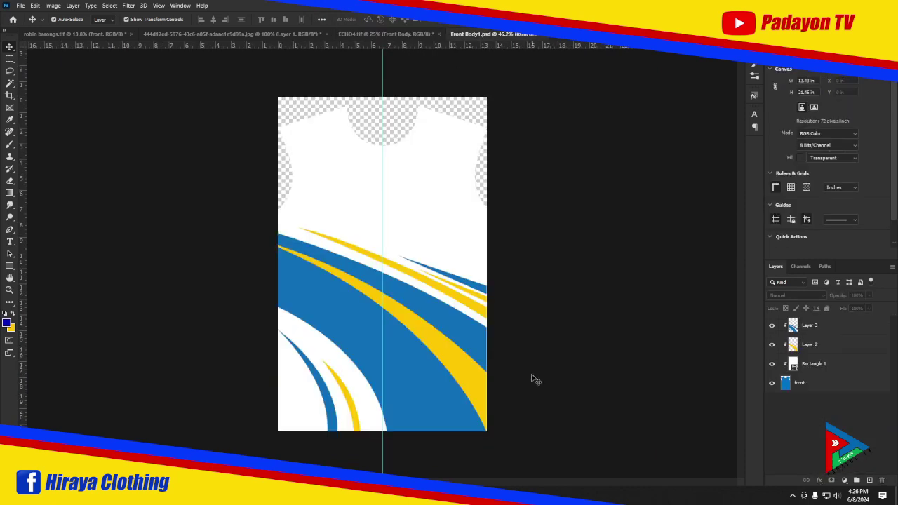
Give the blue stripes a darker blue Color Overlay and check the mockup front.
left_click(807, 383, "ctrl")
left_click(821, 363, "ctrl")
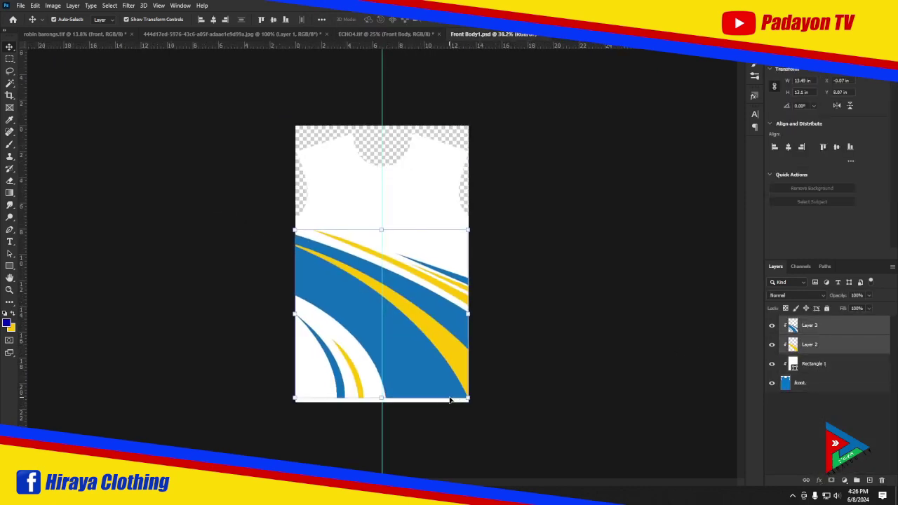
double_click(848, 324)
left_click(562, 393)
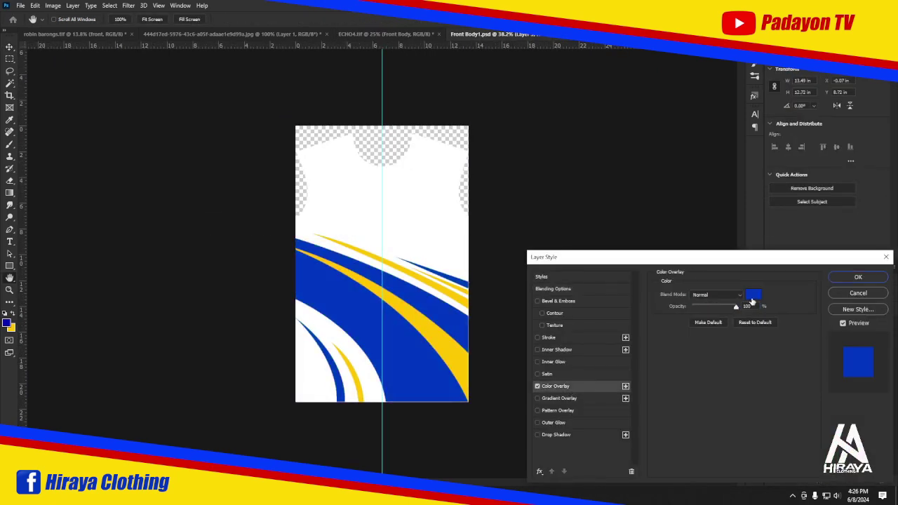
key("Return")
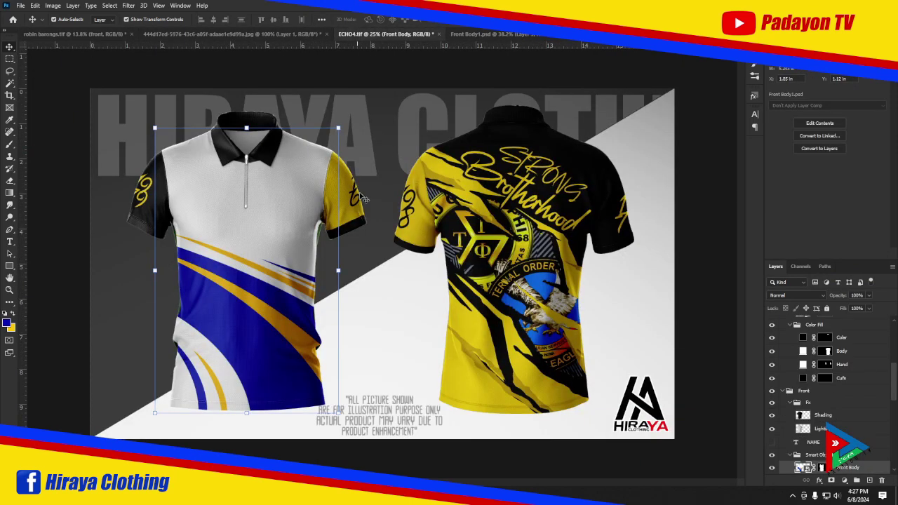
left_click(329, 200)
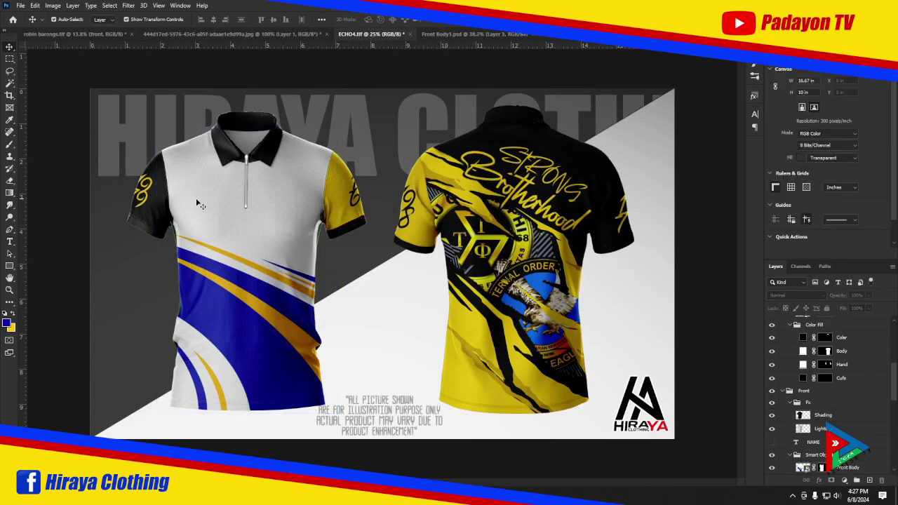
Set the Right Sleeve's Color Overlay to blue, then save and close it.
double_click(144, 193)
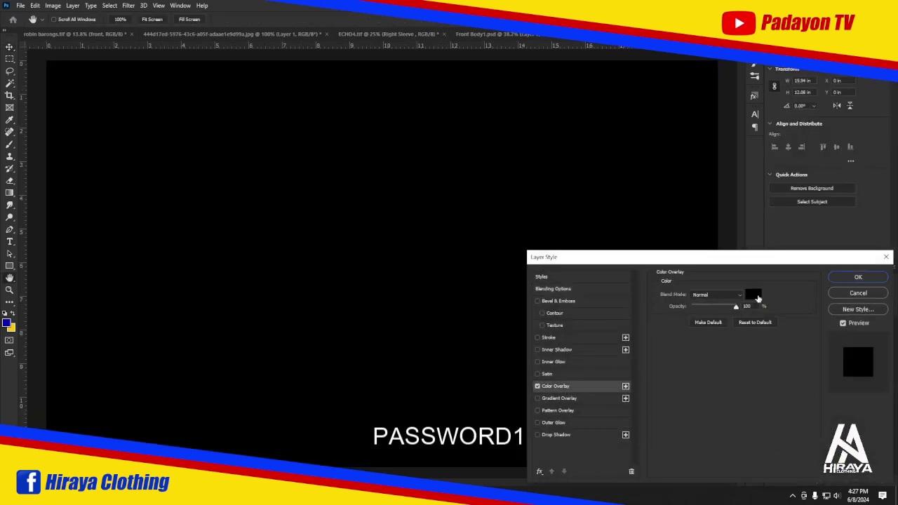
left_click(8, 322)
key("Return")
key("Return")
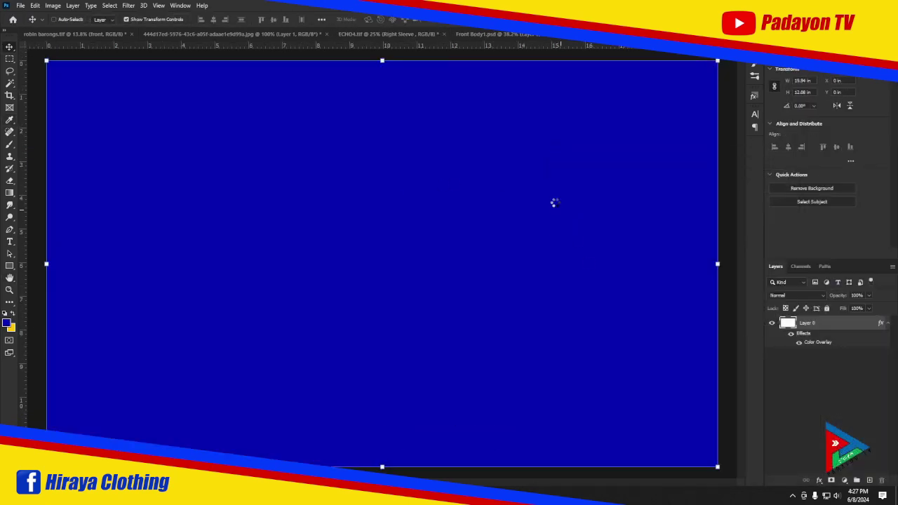
key("ctrl+s")
key("ctrl+w")
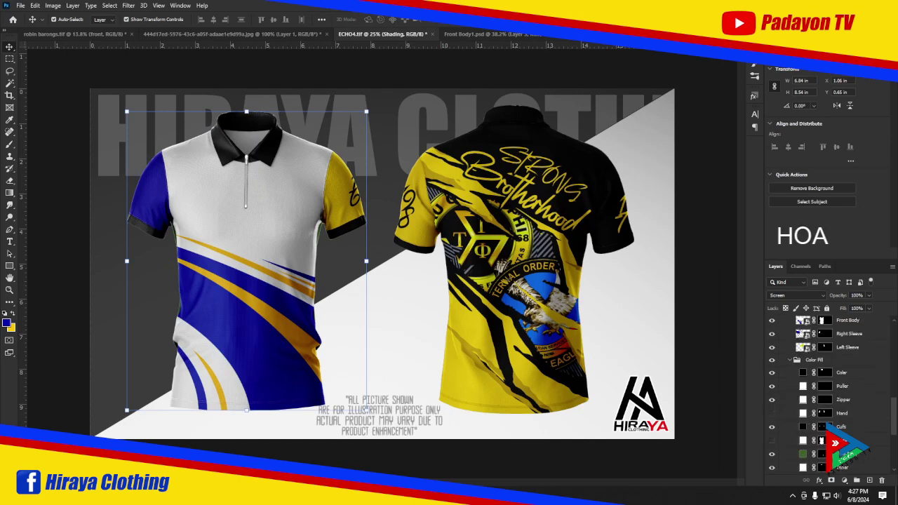
Set the Left Sleeve's Color Overlay to blue, close it, and view the polo reference.
double_click(802, 349)
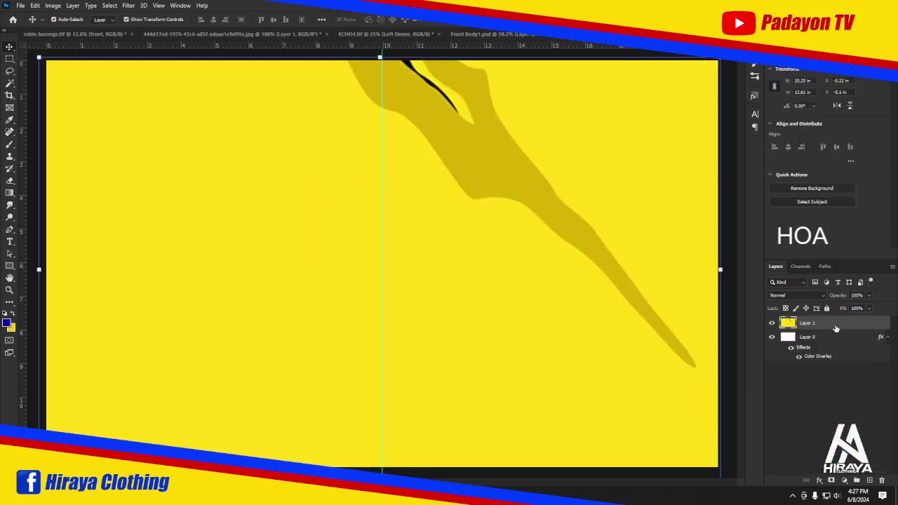
double_click(777, 313)
left_click(857, 292)
double_click(814, 320)
left_click(556, 386)
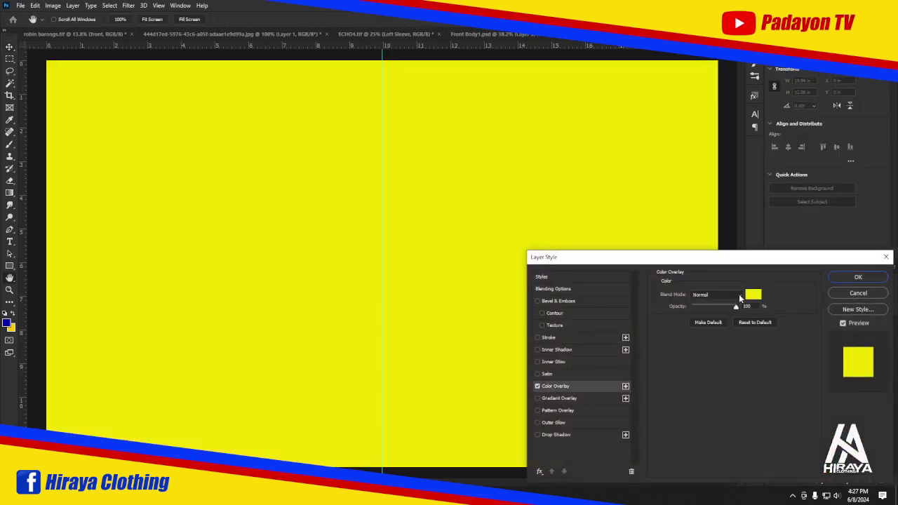
left_click(751, 294)
left_click(8, 323)
key("Return")
key("Return")
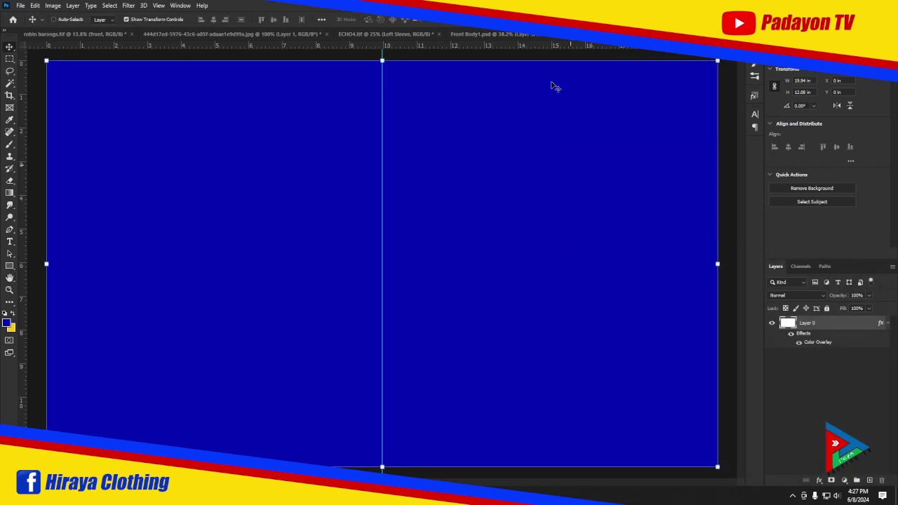
key("ctrl+w")
left_click(382, 34)
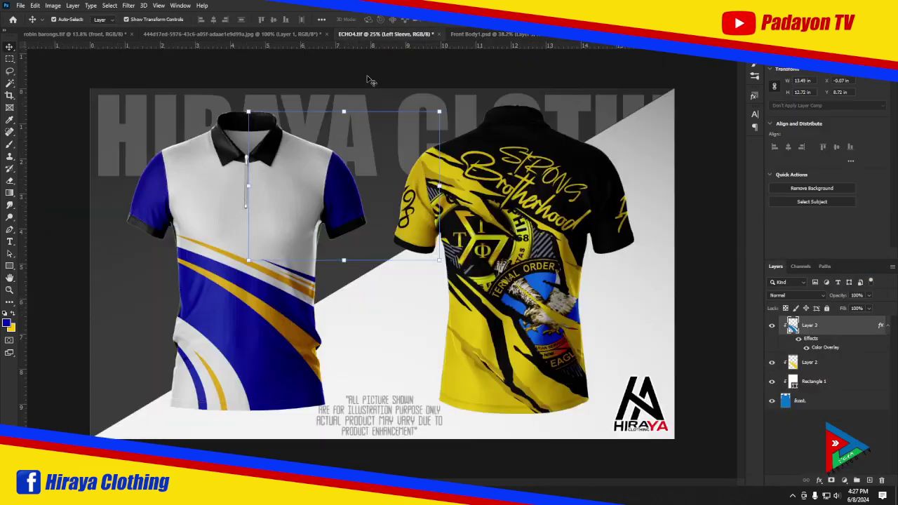
left_click(188, 34)
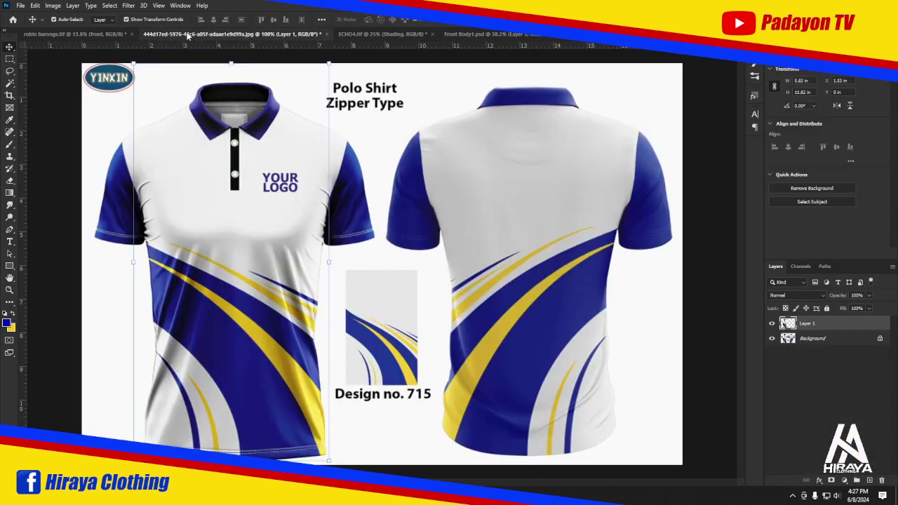
Recolour the Cufs fill layer dark blue sampled from the sleeve.
left_click(371, 35)
scroll(813, 421, "up", 2)
double_click(803, 426)
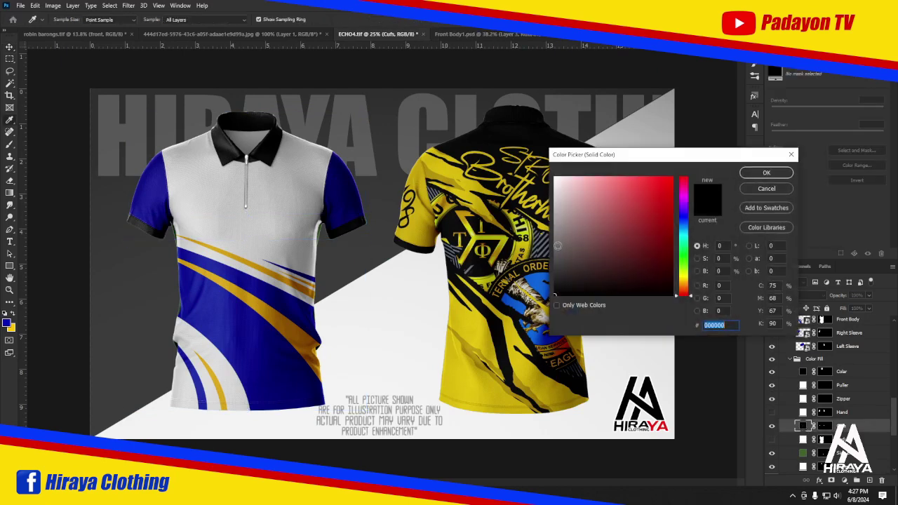
left_click(366, 200)
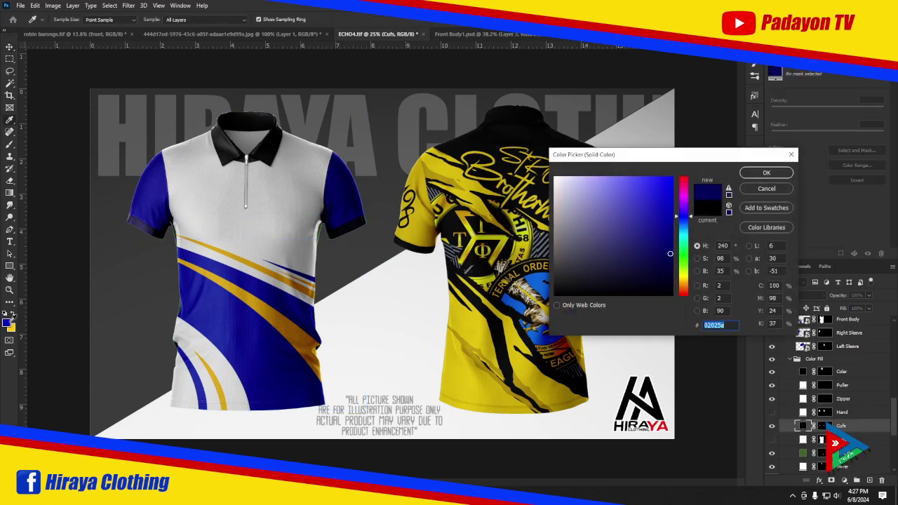
key("Return")
Recolour the collar Color fill layer blue sampled from the sleeve.
double_click(803, 371)
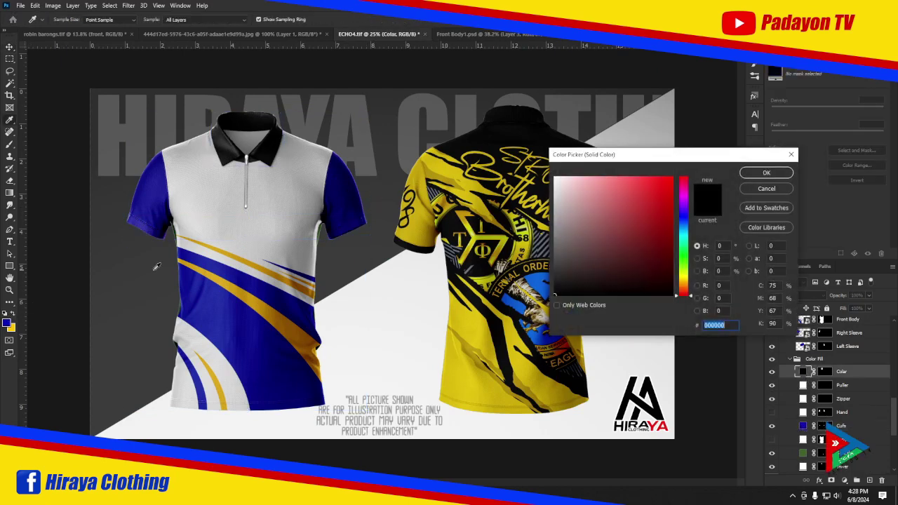
left_click(346, 181)
key("Return")
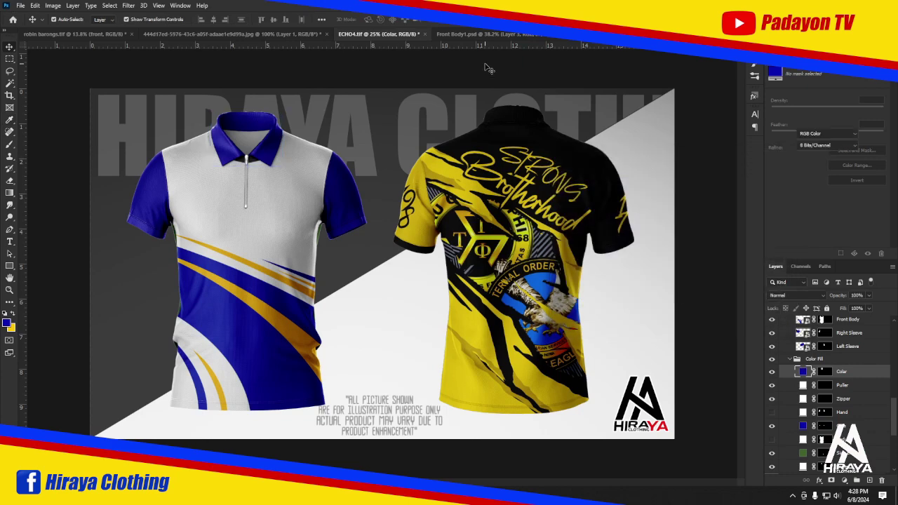
left_click(427, 181)
Open the back body artwork, delete its design layers, and fill the rectangle white.
double_click(803, 361)
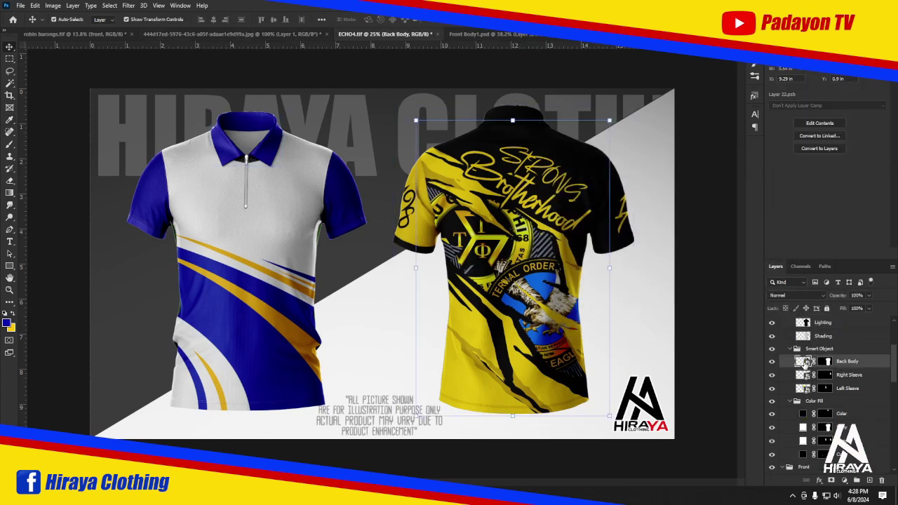
left_click_drag(631, 444, 208, 114)
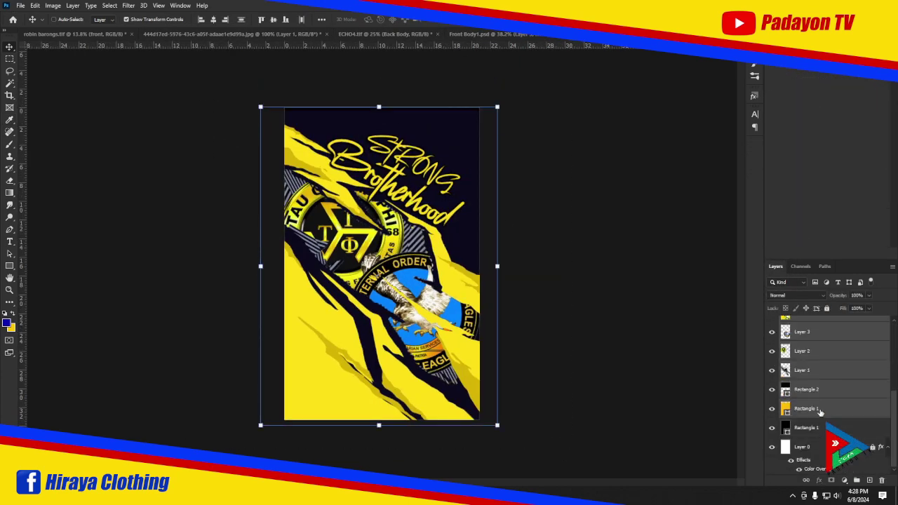
key("Delete")
double_click(785, 324)
key("Return")
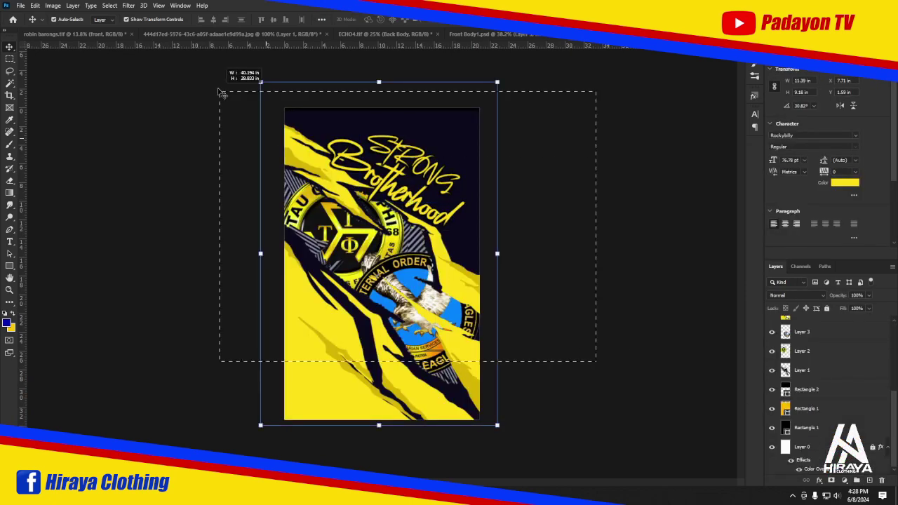
key("Delete")
key("Delete")
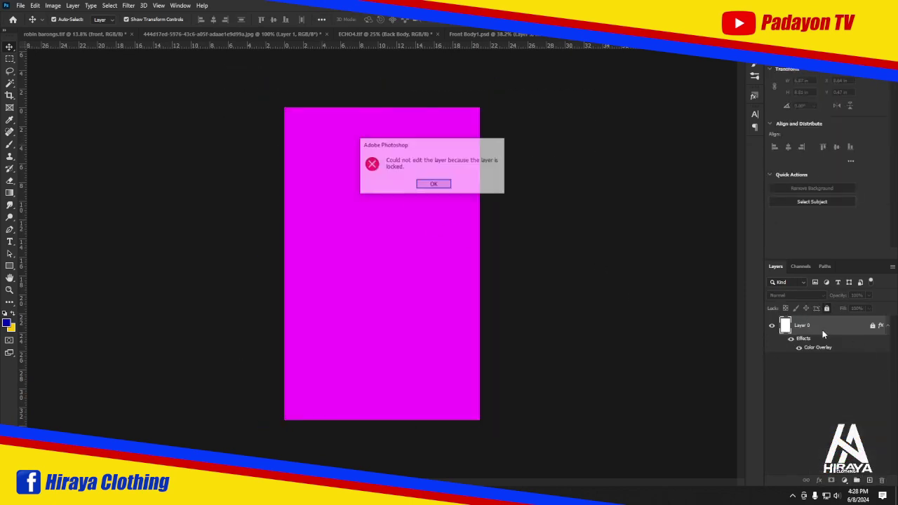
key("Return")
Set the layer's Color Overlay to white.
double_click(832, 329)
left_click(571, 337)
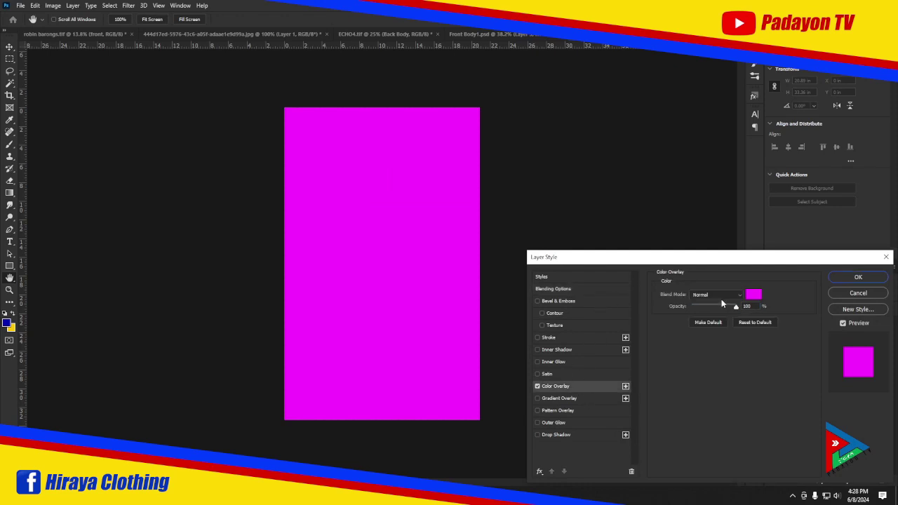
left_click(753, 292)
key("Return")
key("Return")
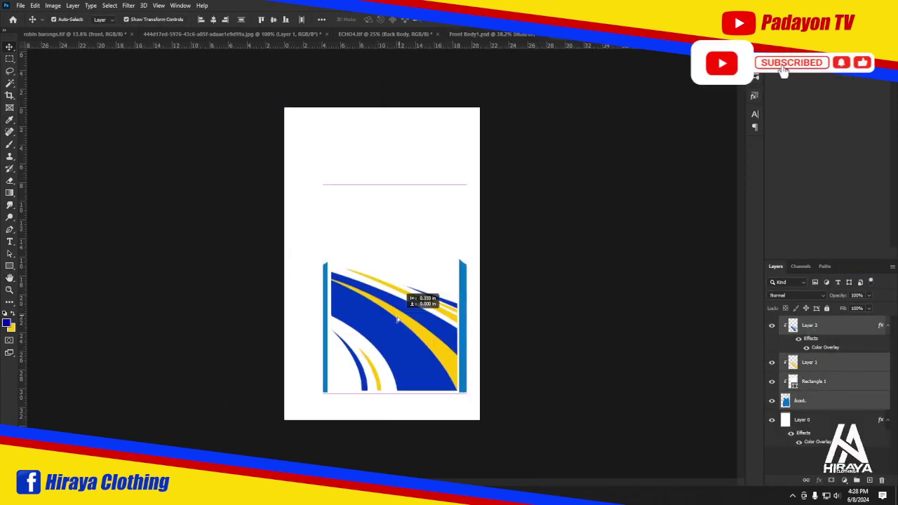
Bring in the swoosh graphic and enlarge it to about 158% to cover the page.
left_click_drag(397, 319, 397, 340)
key("ctrl+t")
left_click_drag(287, 204, 262, 94)
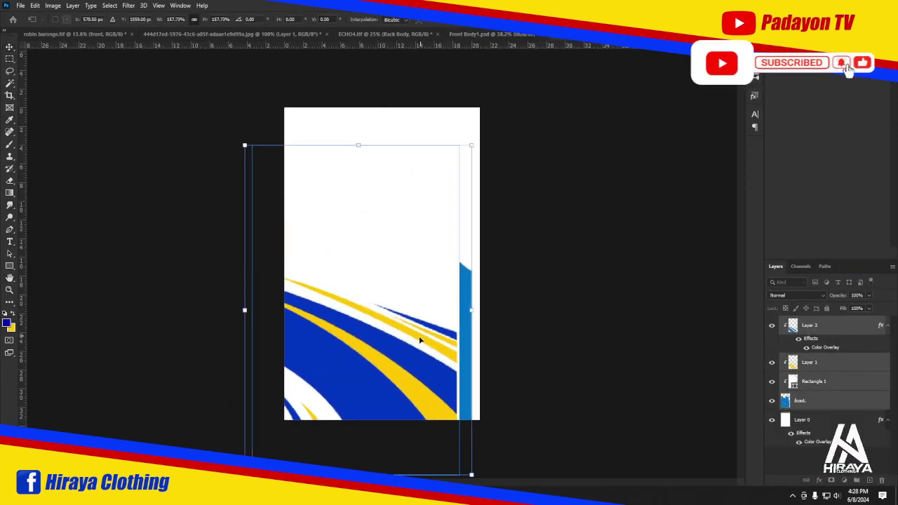
left_click_drag(411, 334, 379, 329)
key("Return")
Flip the swoosh graphic horizontally and nudge it down slightly.
right_click(415, 149)
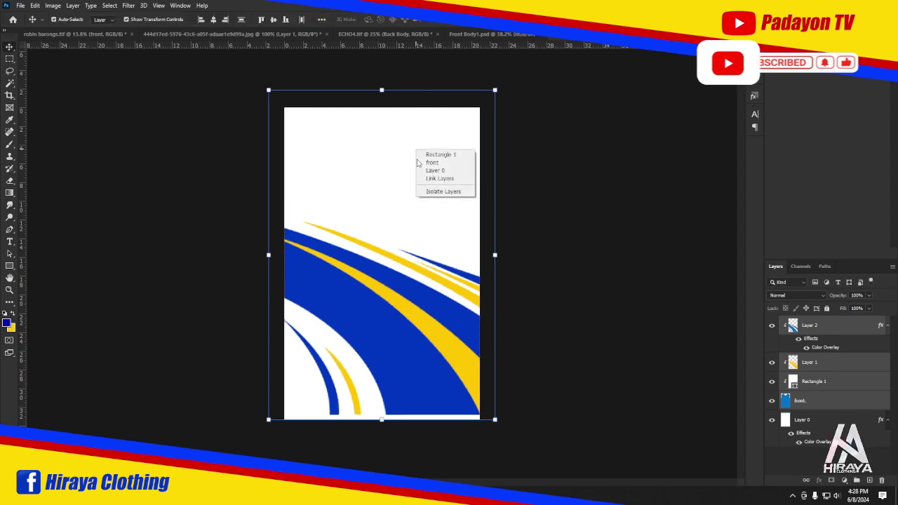
key("Escape")
right_click(356, 140)
left_click(400, 299)
key("Down")
key("Down")
key("Down")
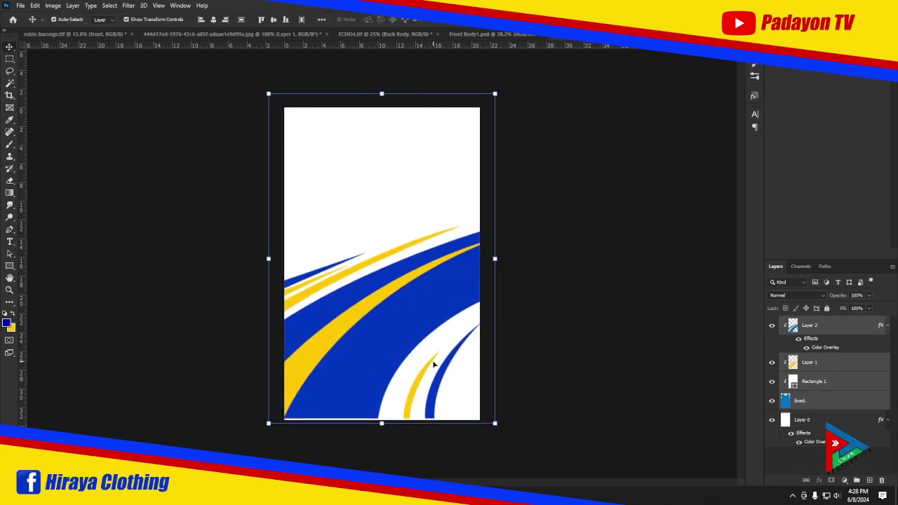
key("Down")
key("Down")
key("Down")
In the Right Sleeve artwork, delete the 1979 text and recolour the background rectangle blue.
left_click(388, 33)
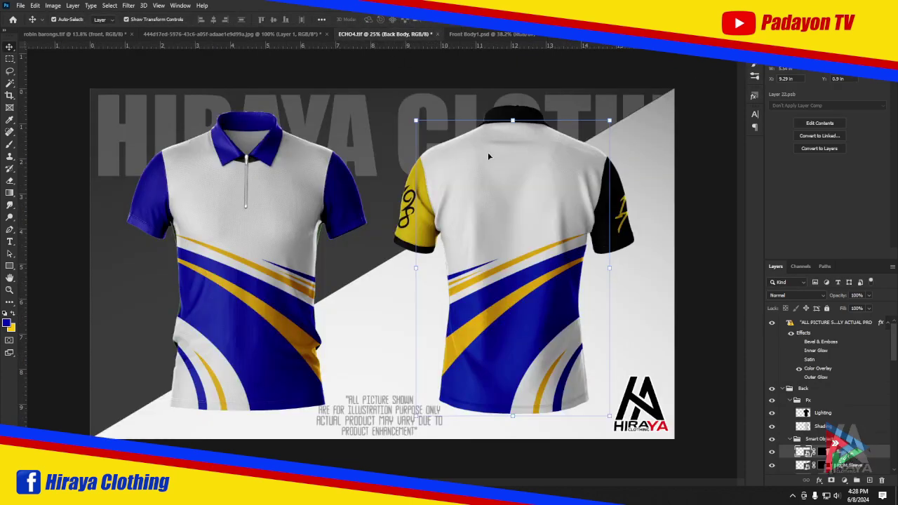
left_click(813, 413)
scroll(805, 400, "down", 2)
double_click(803, 398)
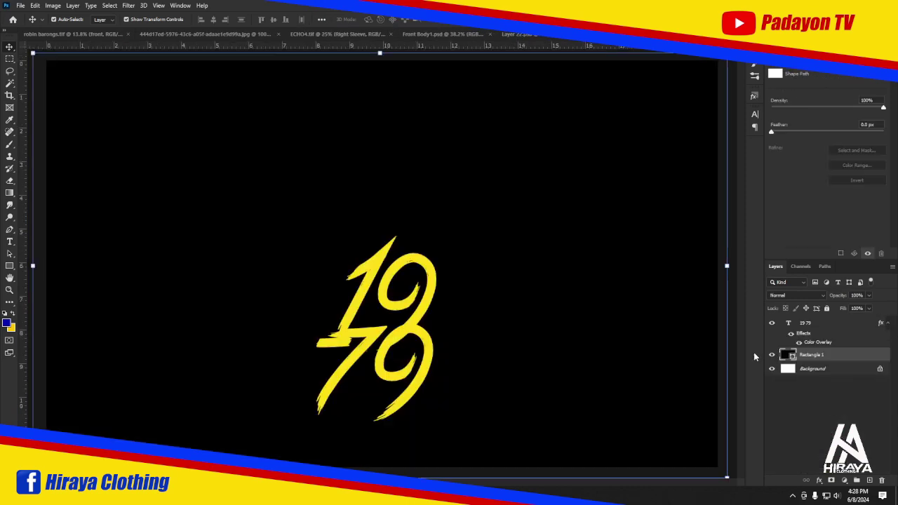
left_click(805, 323)
key("Delete")
double_click(787, 354)
Fill the right sleeve blue, then delete 1968 from the left sleeve and fill it blue.
left_click(7, 321)
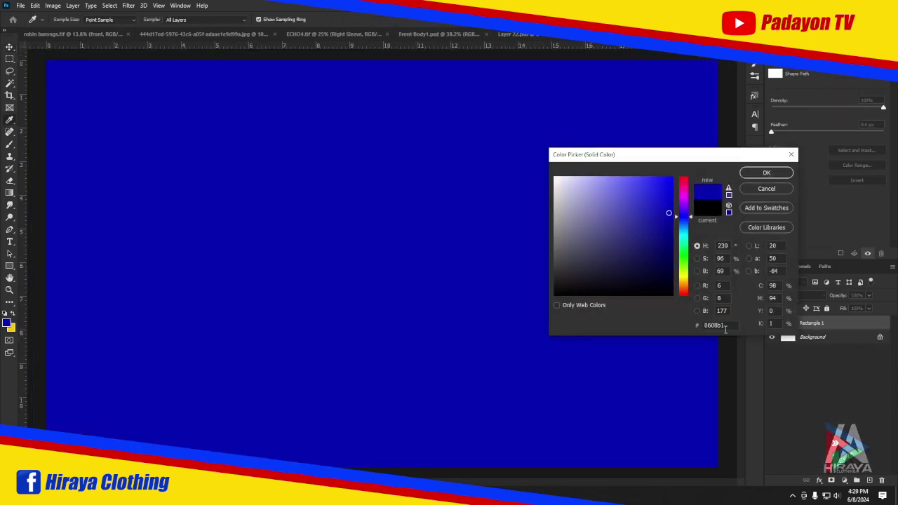
key("Return")
left_click(534, 34)
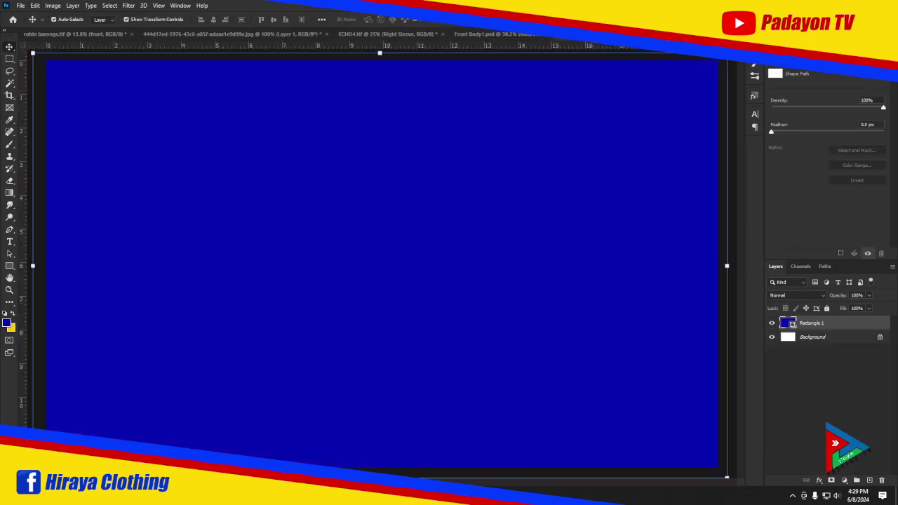
scroll(827, 421, "down", 3)
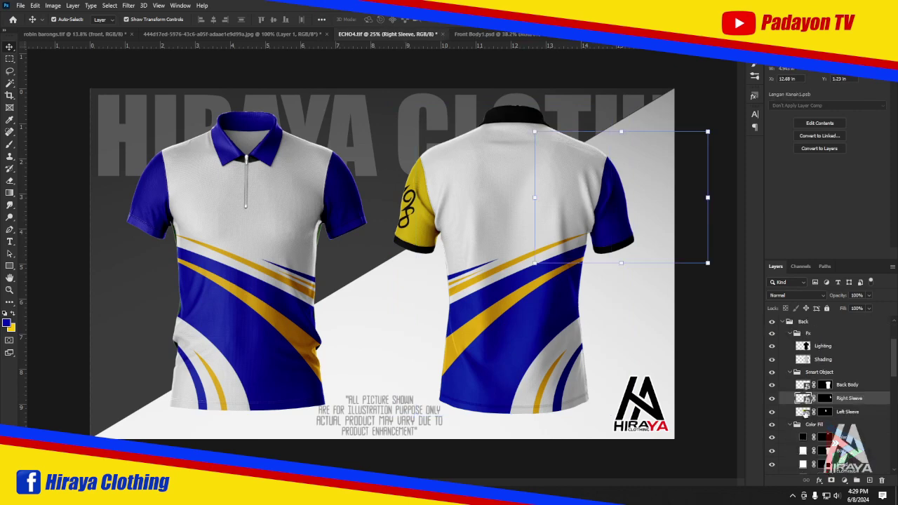
double_click(803, 397)
key("Delete")
key("alt+BackSpace")
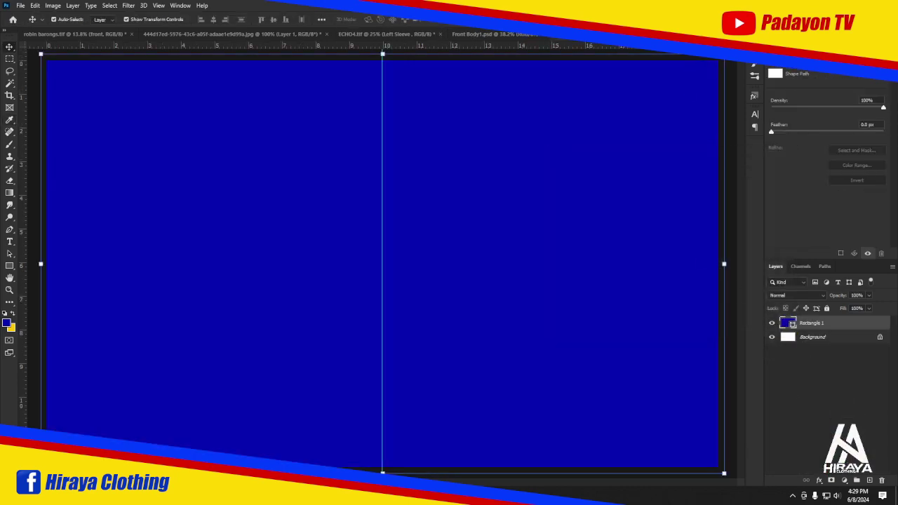
key("ctrl+w")
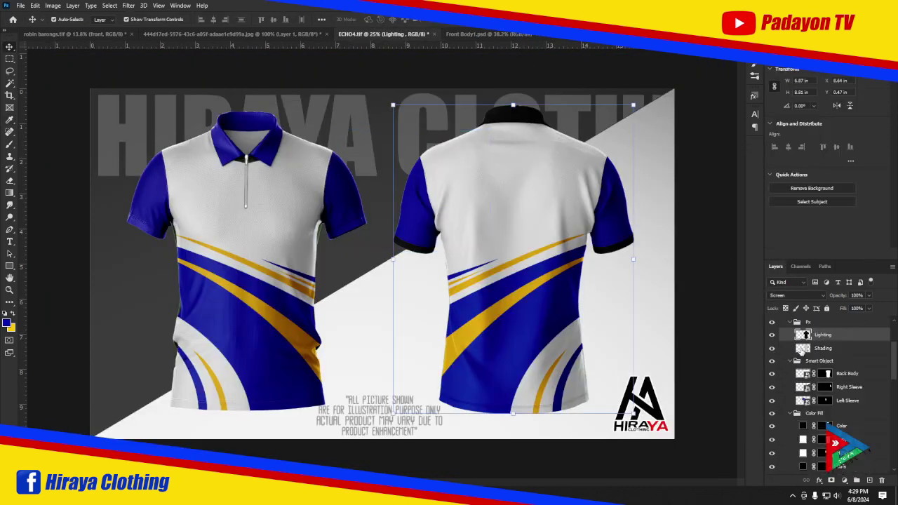
Change the Collar, Hand and Cufs color fill layers to blue.
left_click(803, 373)
left_click(805, 400)
double_click(803, 426)
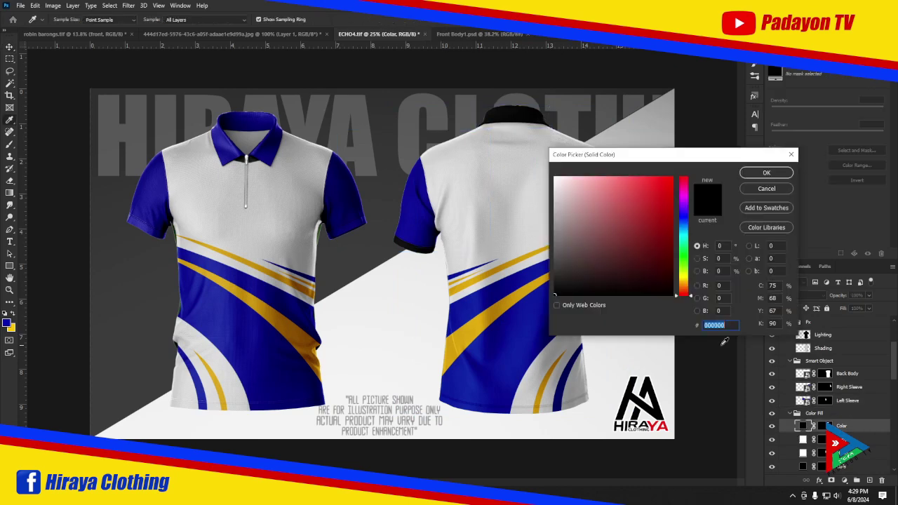
key("Return")
double_click(803, 453)
key("Return")
scroll(800, 457, "down", 2)
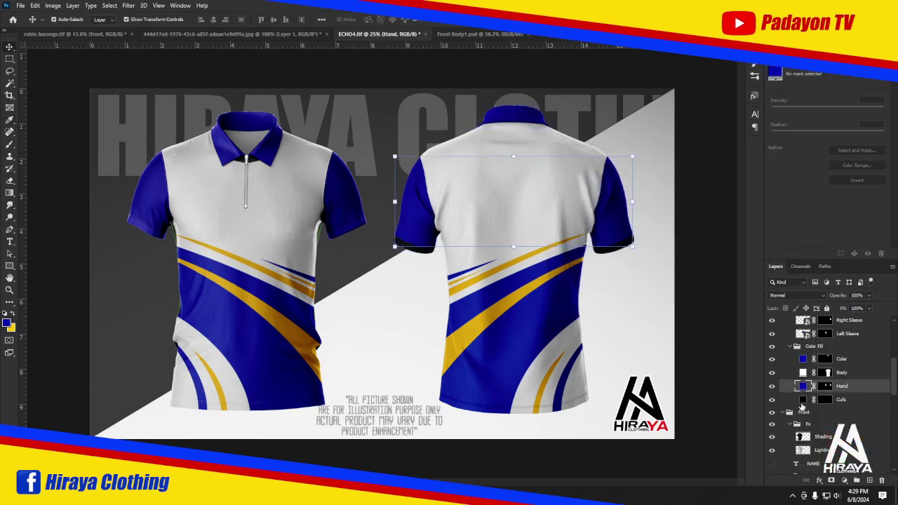
double_click(804, 399)
key("Return")
left_click(693, 330)
Save the mockup as CARLTON HOA.tif and switch to the reference polo picture.
key("ctrl+shift+s")
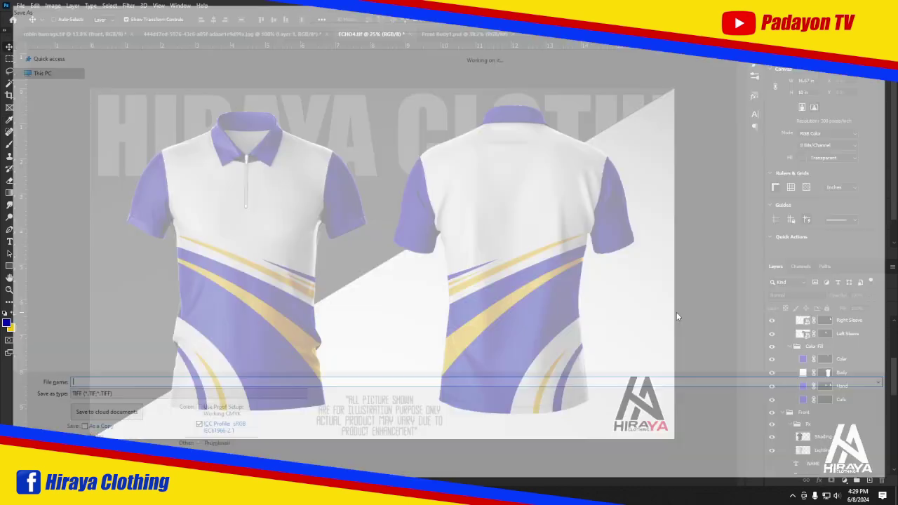
type("CARL")
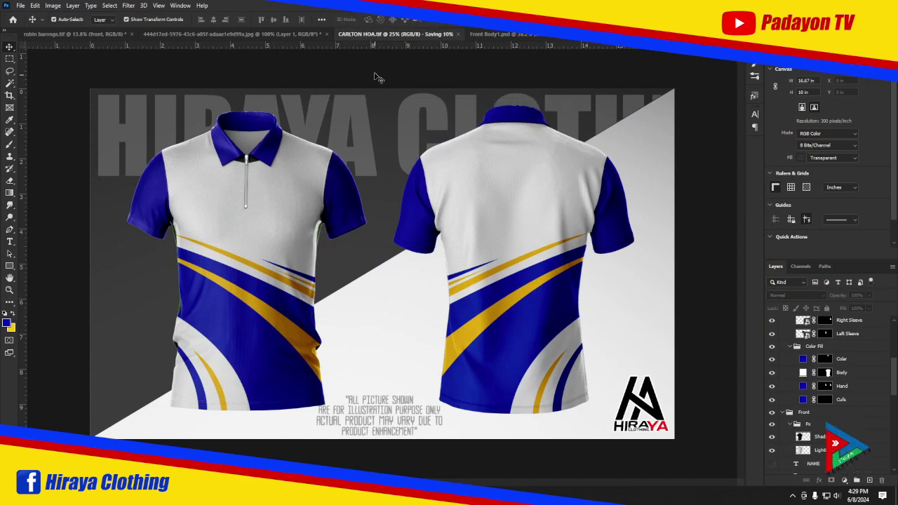
left_click(272, 37)
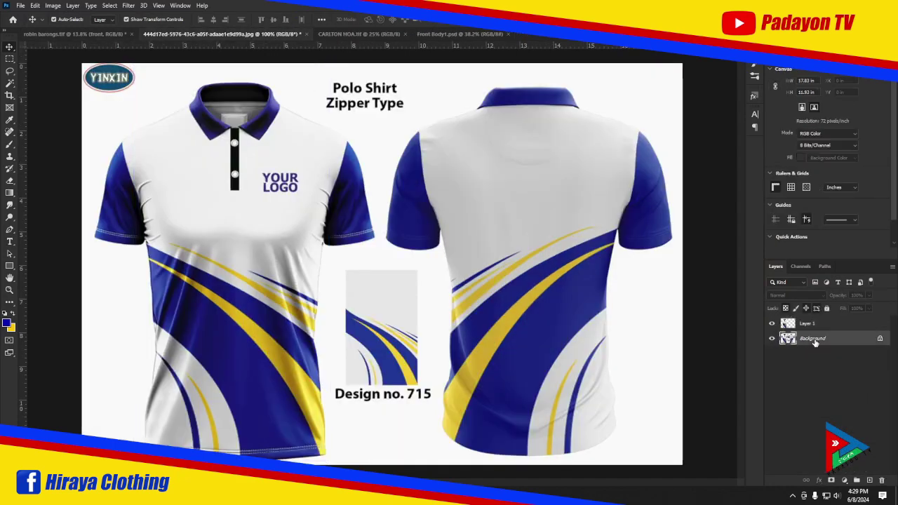
key("ctrl+shift+Tab")
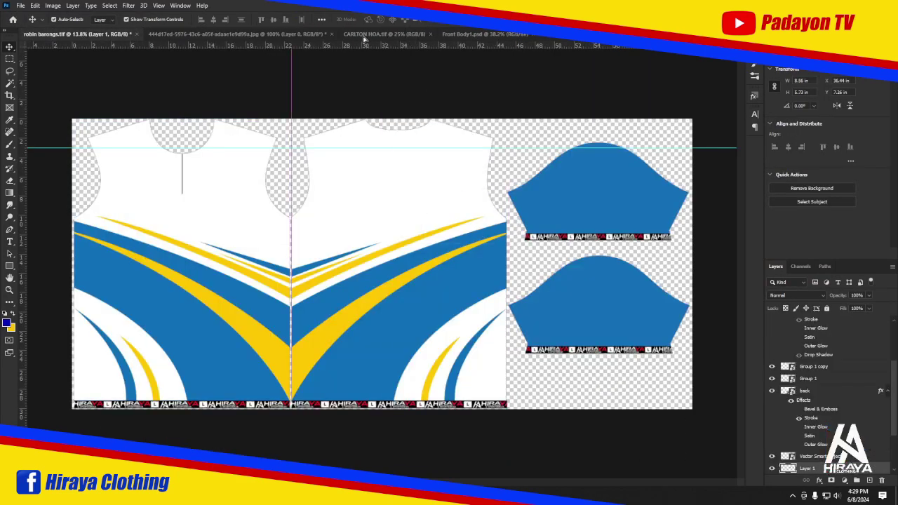
Position the reference polo picture over the shirts in the mockup, then hide Layer 2.
left_click(364, 36)
mouse_move(538, 224)
left_mouse_down()
mouse_move(407, 363)
mouse_move(393, 298)
left_mouse_up()
key("ctrl+plus")
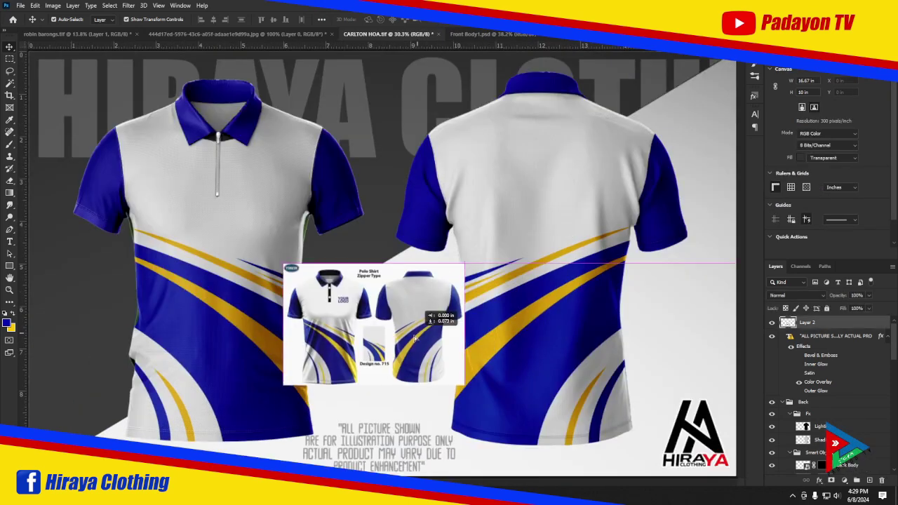
left_click_drag(414, 338, 386, 294)
left_click(771, 322)
scroll(307, 249, "down", 1)
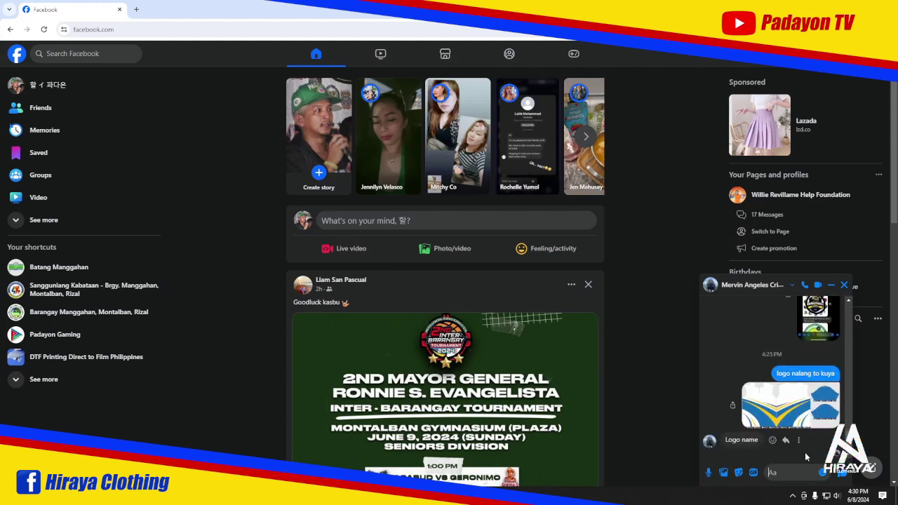
View the chat's jersey images, then search 'nike logo png' and copy the Nike logo.
left_click(742, 383)
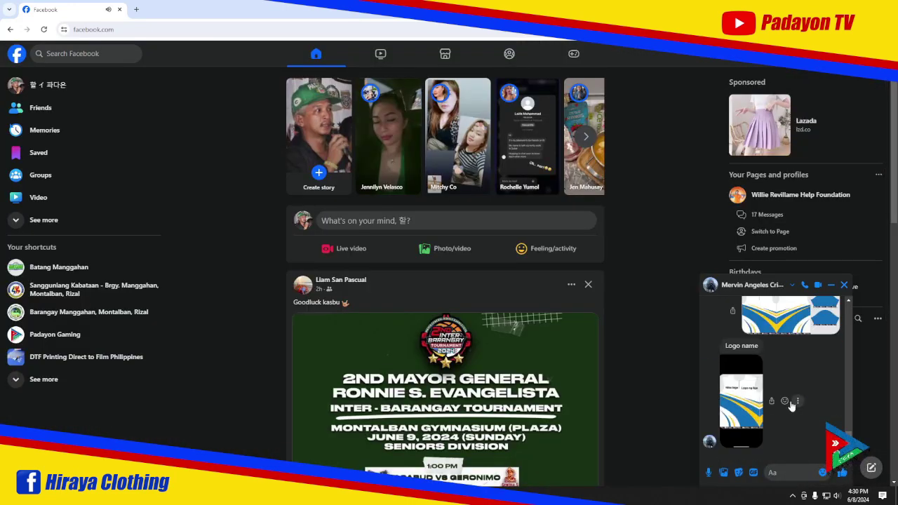
left_click(749, 408)
key("Escape")
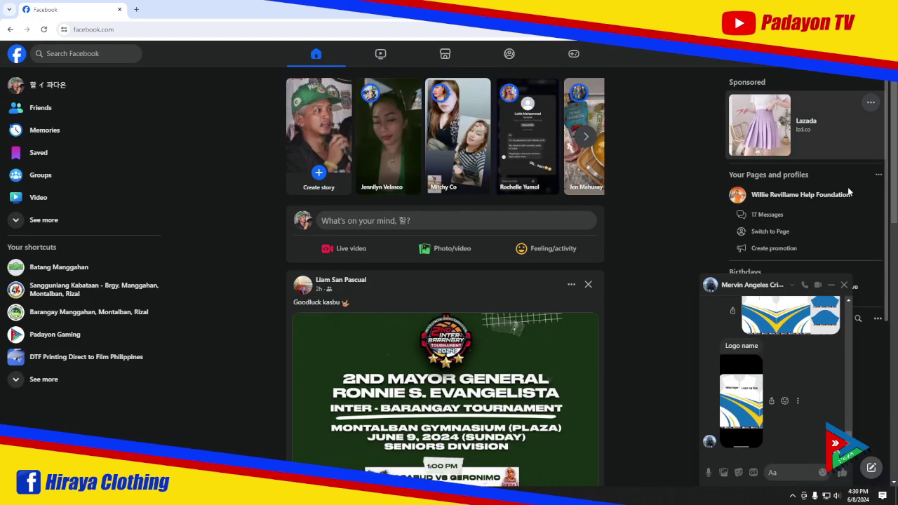
key("ctrl+t")
type("nike logo png")
key("Return")
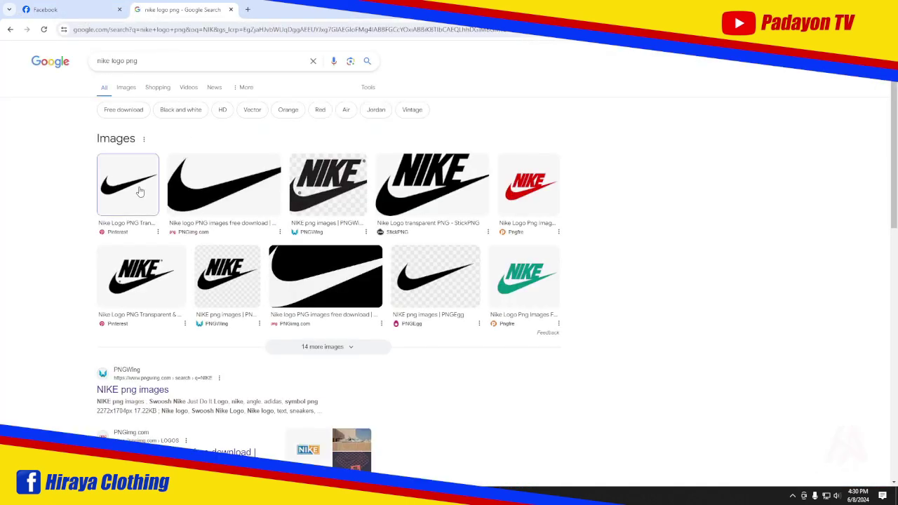
left_click(139, 190)
right_click(639, 261)
left_click(675, 202)
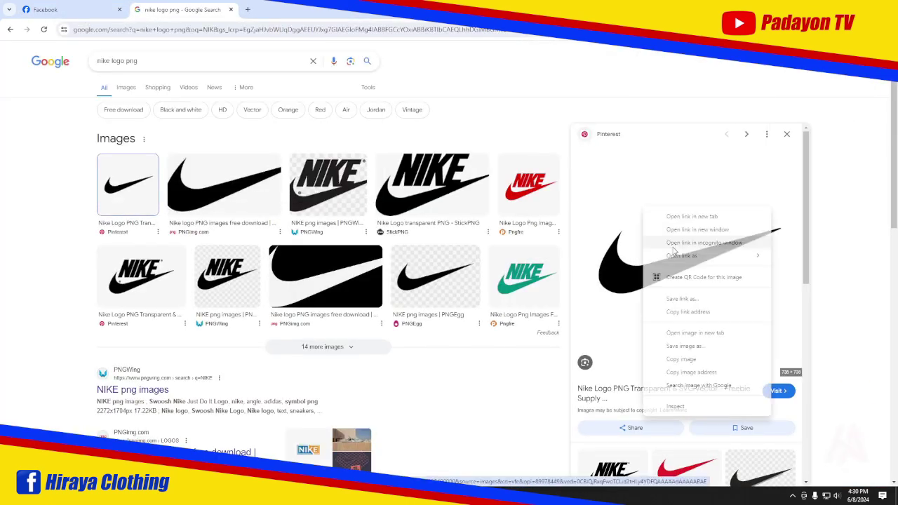
Paste the Nike logo, scale it to about 45%, and place it on the chest beside the zipper.
key("ctrl+v")
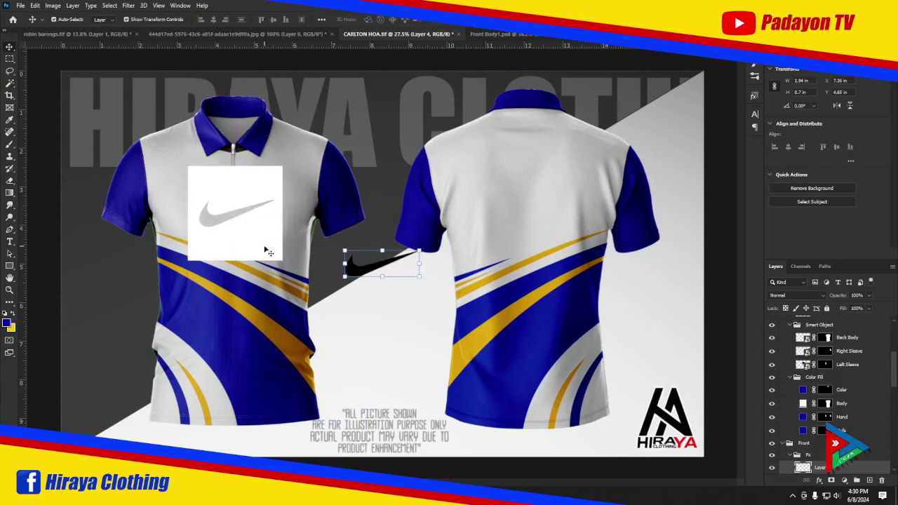
left_click_drag(221, 223, 203, 205)
left_click_drag(244, 179, 224, 190)
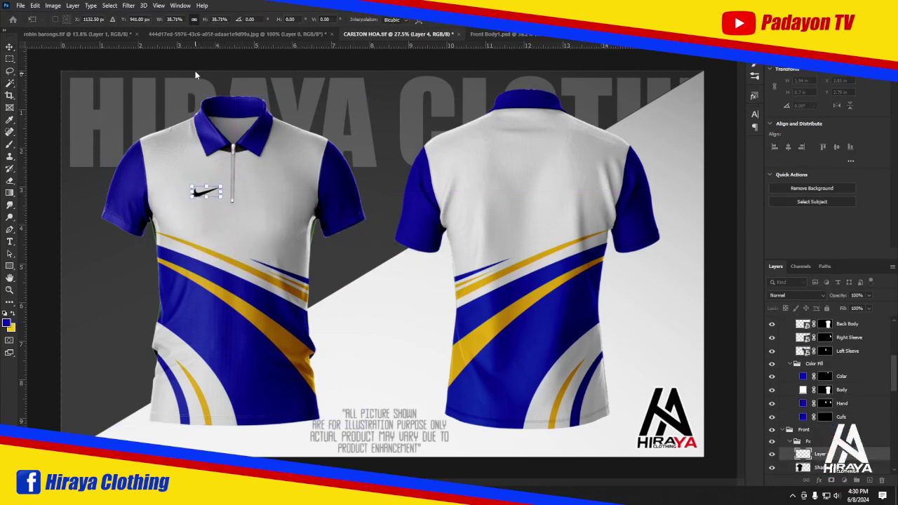
key("Return")
scroll(195, 75, "up", 3)
left_click_drag(362, 235, 345, 256)
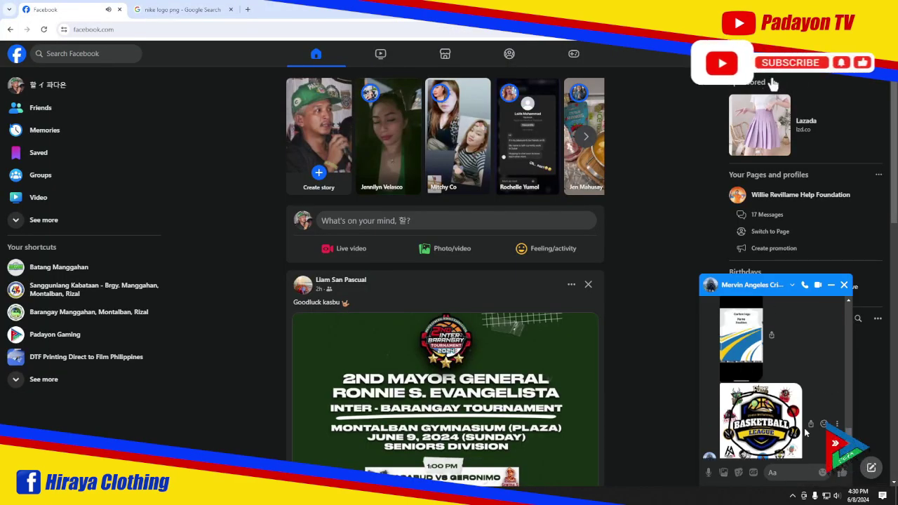
Copy the basketball league poster from the chat and paste it onto the shirt mockup.
left_click(805, 432)
right_click(458, 213)
left_click(500, 250)
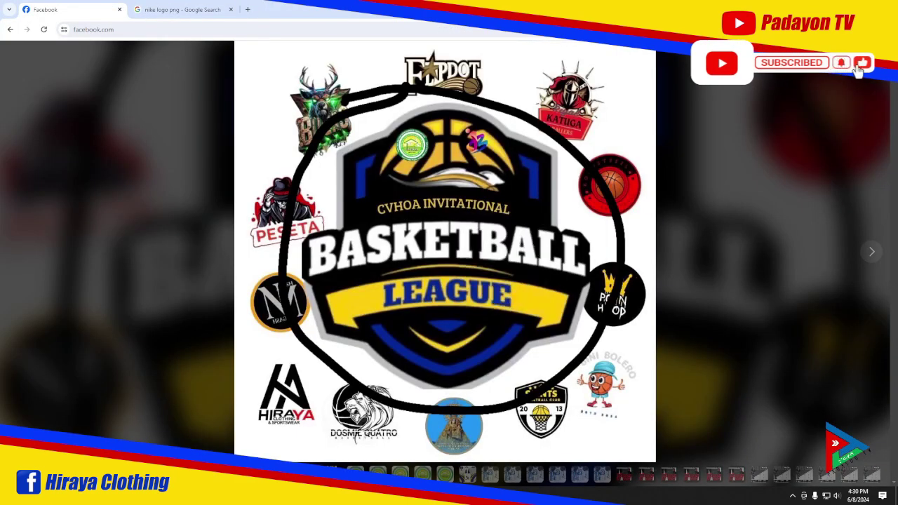
key("ctrl+v")
Select the basketball emblem with Quick Selection and cut it onto its own layer.
right_click(10, 83)
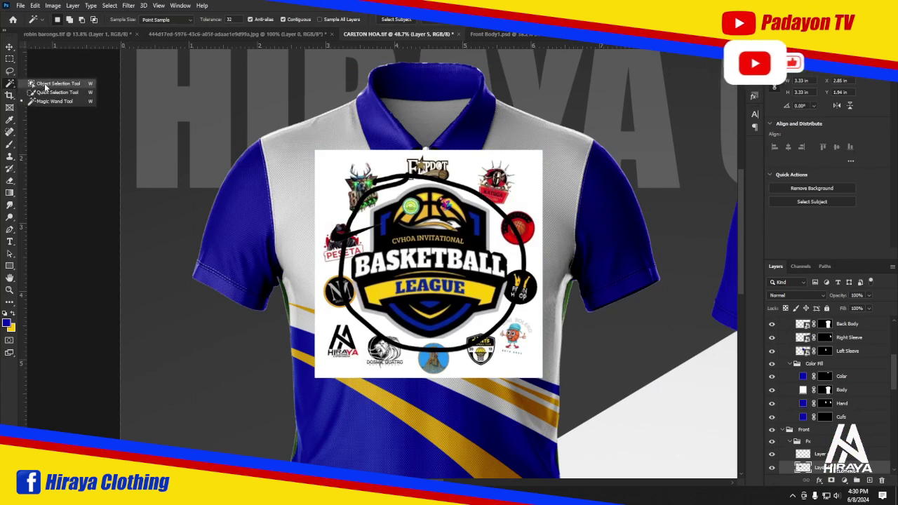
left_click(48, 91)
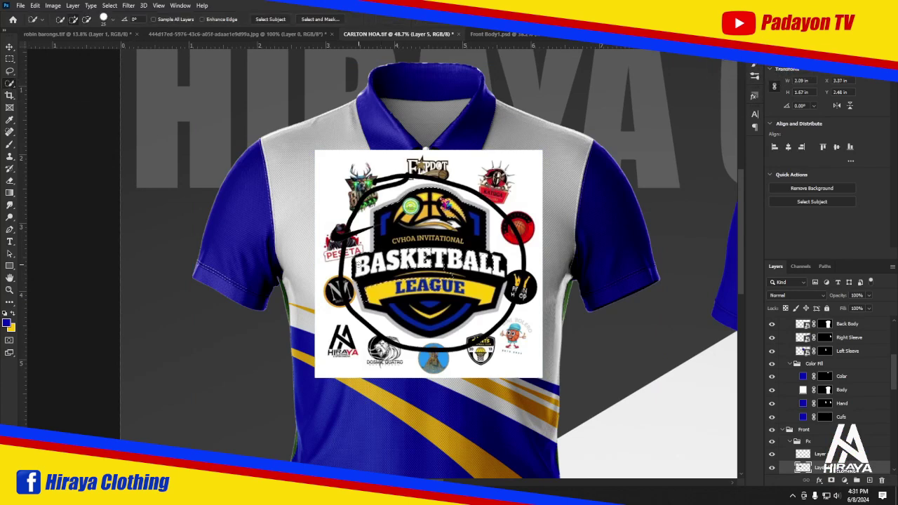
scroll(357, 288, "up", 3, "alt")
left_click_drag(368, 311, 394, 311)
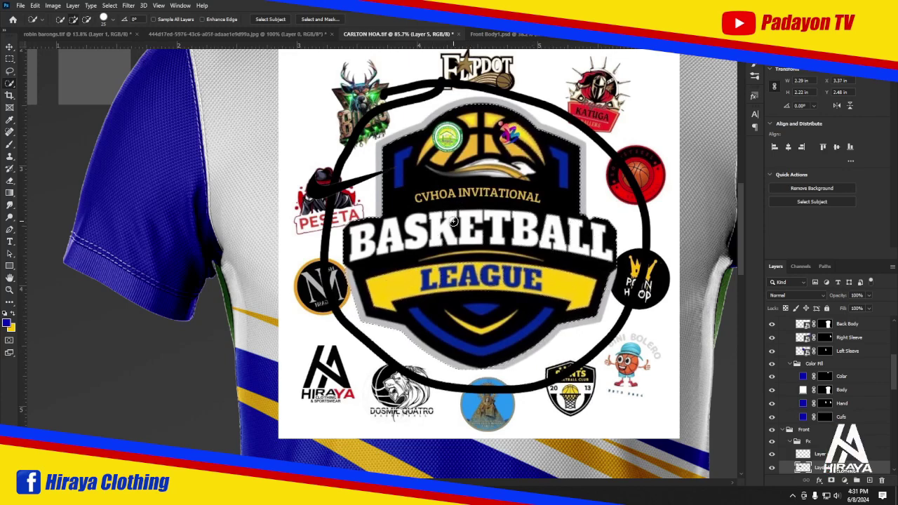
key("ctrl+x")
key("v")
key("ctrl+v")
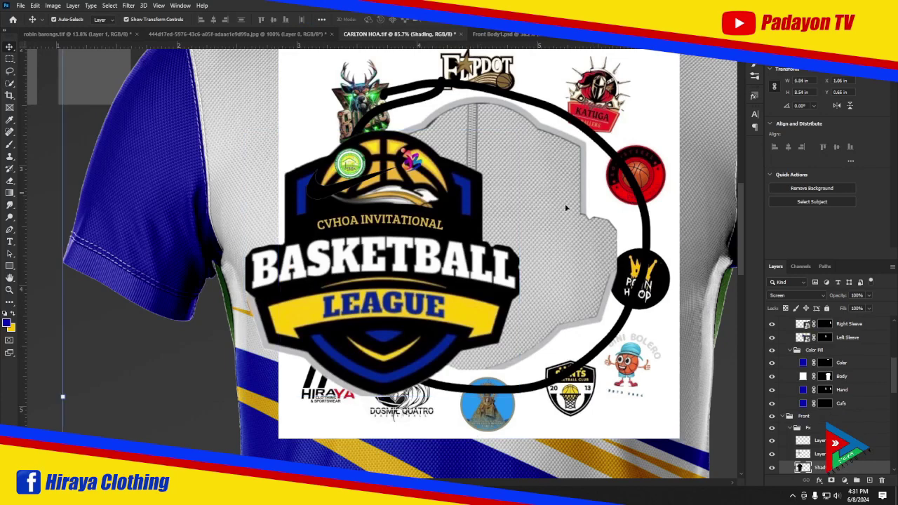
Open Vibrance and Oil Paint but apply neither, then begin free-transforming the emblem.
left_click(53, 5)
left_click(175, 72)
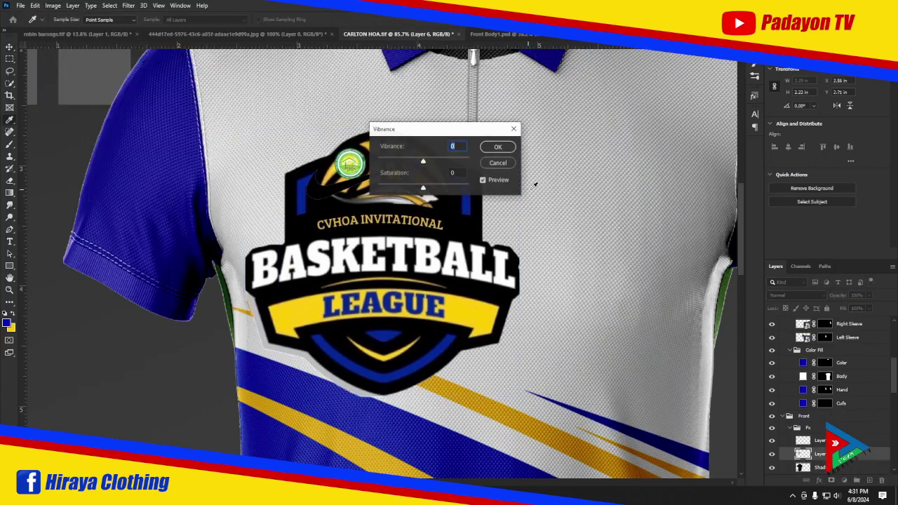
key("Return")
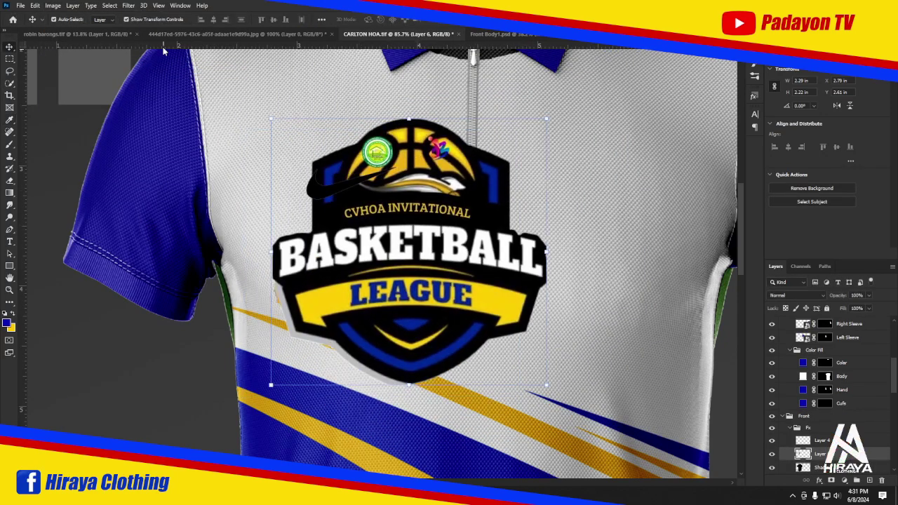
left_click(110, 6)
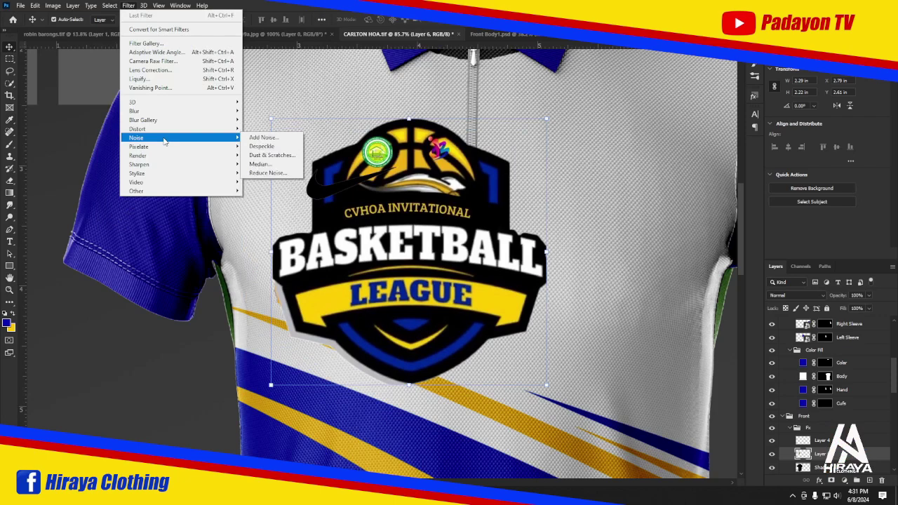
mouse_move(138, 173)
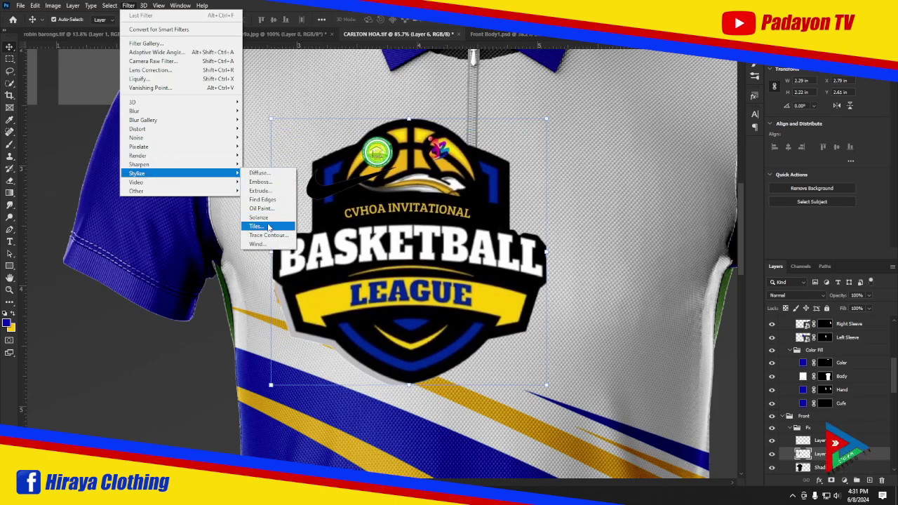
left_click(263, 209)
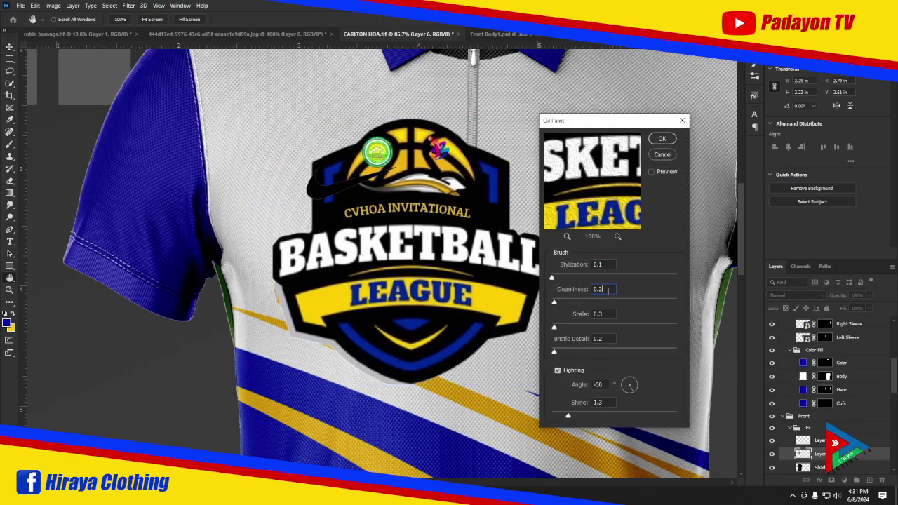
left_click(661, 142)
key("ctrl+t")
Scale the emblem onto the chest and give it a dark grey Normal drop shadow.
scroll(533, 210, "down", 2)
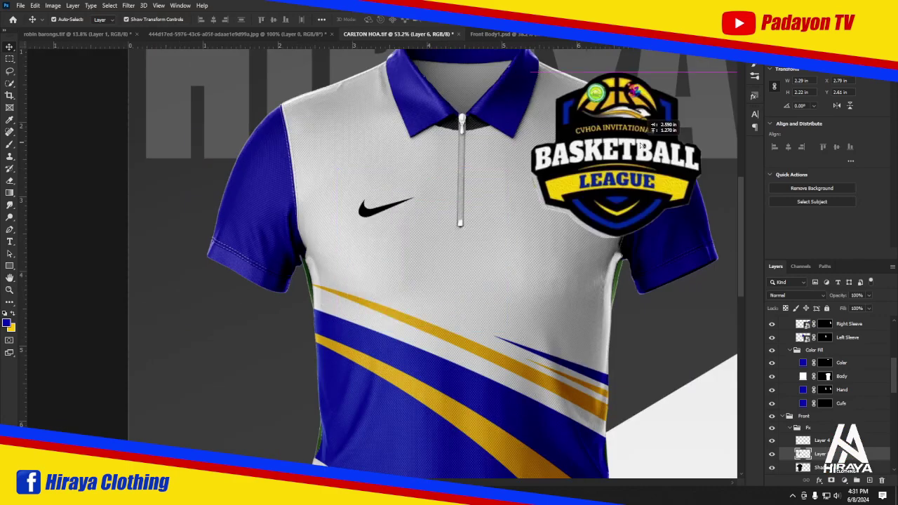
mouse_move(729, 77)
left_mouse_down()
mouse_move(595, 188)
mouse_move(533, 204)
left_mouse_up()
key("Return")
double_click(863, 453)
left_click(715, 295)
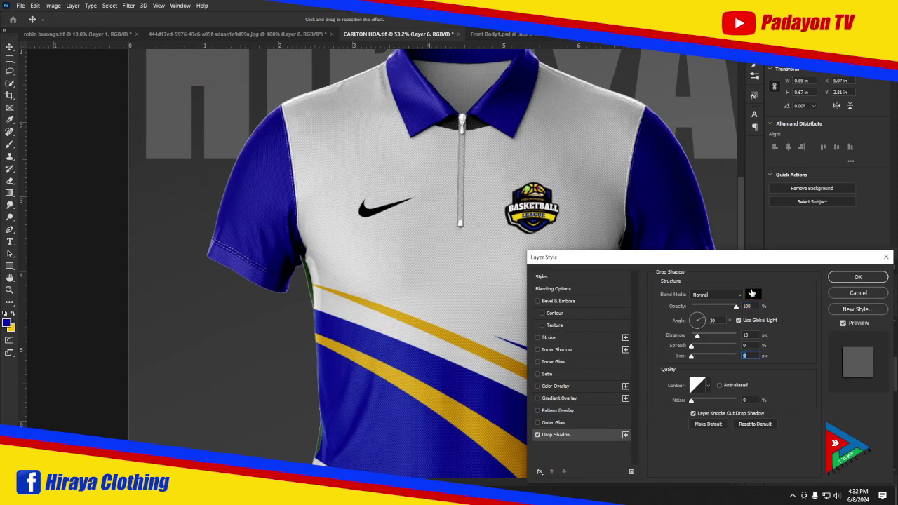
left_click(753, 295)
key("Return")
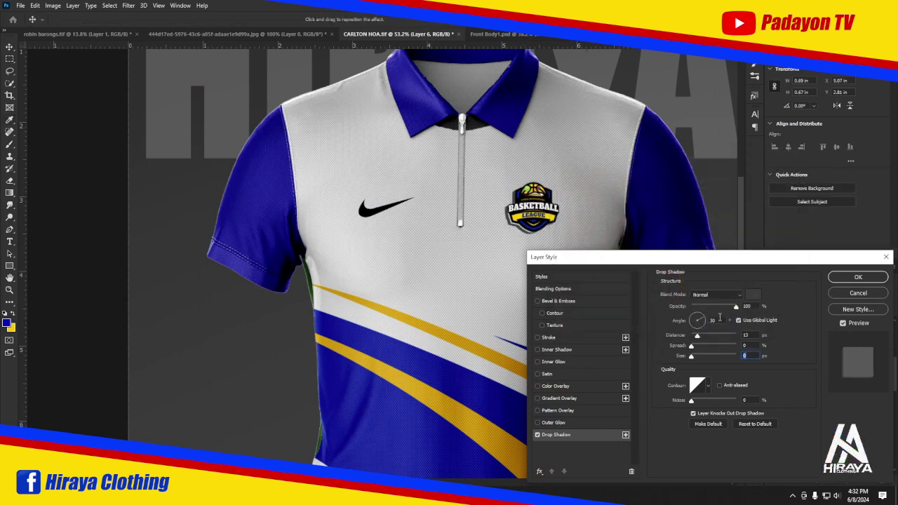
key("Return")
Copy the CVHOA logo from Facebook and paste it above the Back Body layer on the shirt back.
scroll(695, 306, "down", 3)
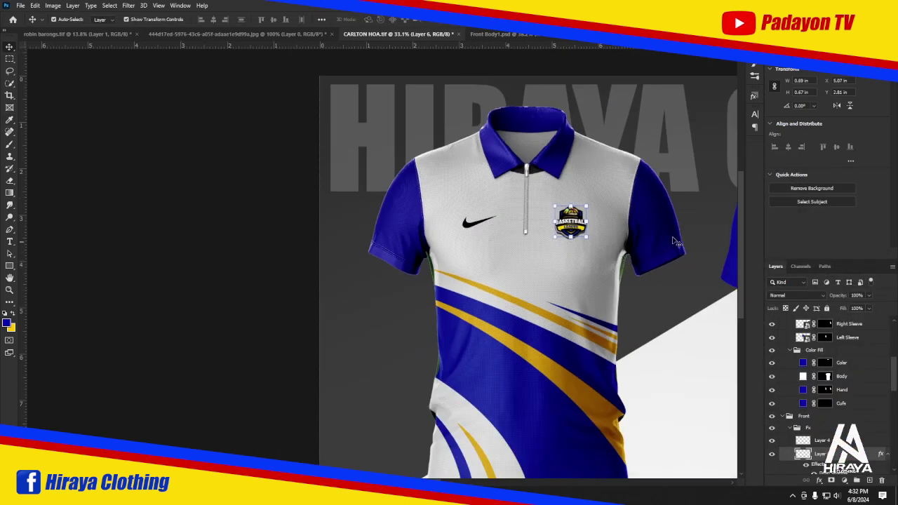
scroll(269, 237, "up", 5)
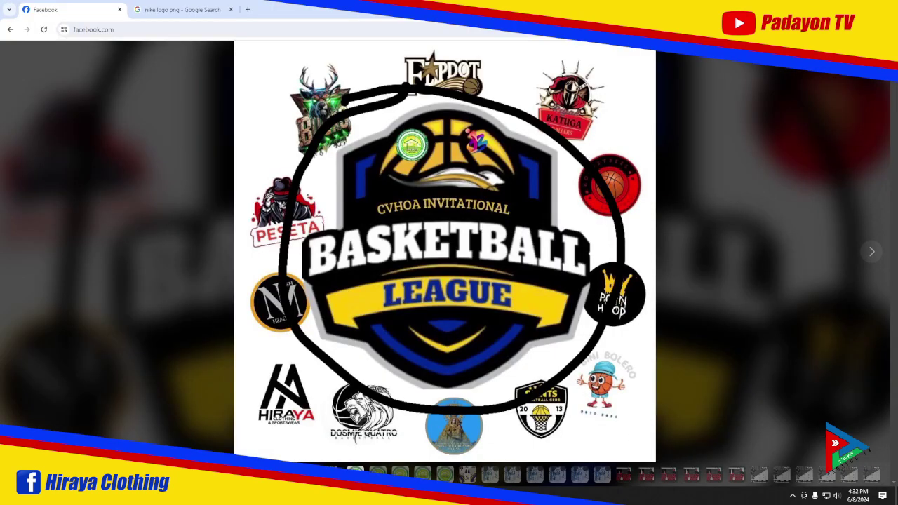
right_click(457, 186)
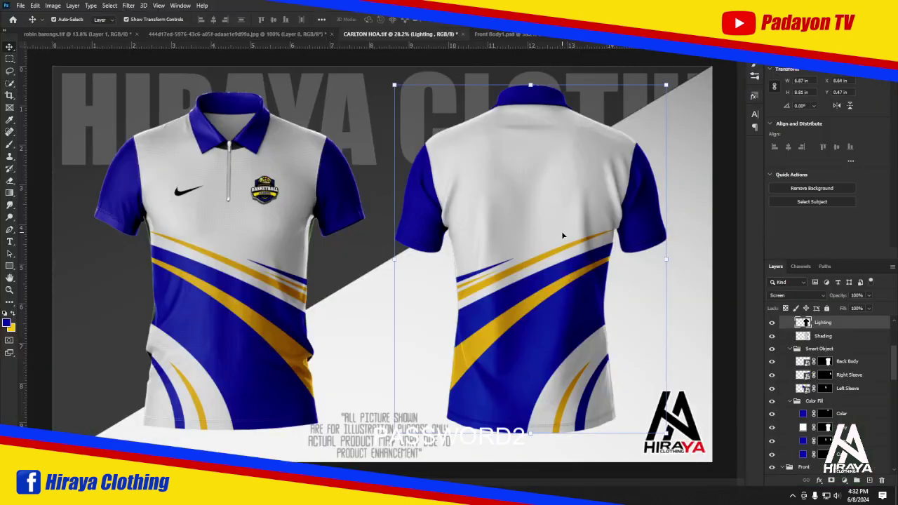
left_click(800, 365)
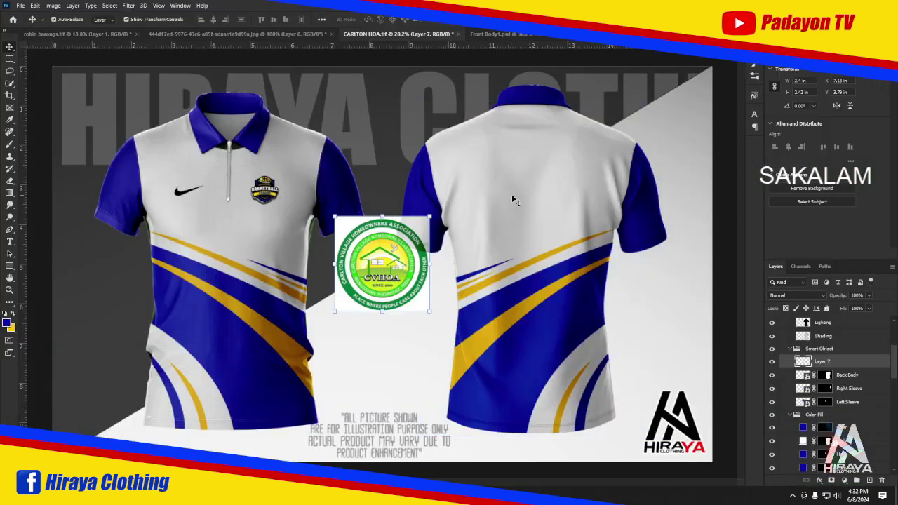
left_click_drag(375, 261, 521, 199)
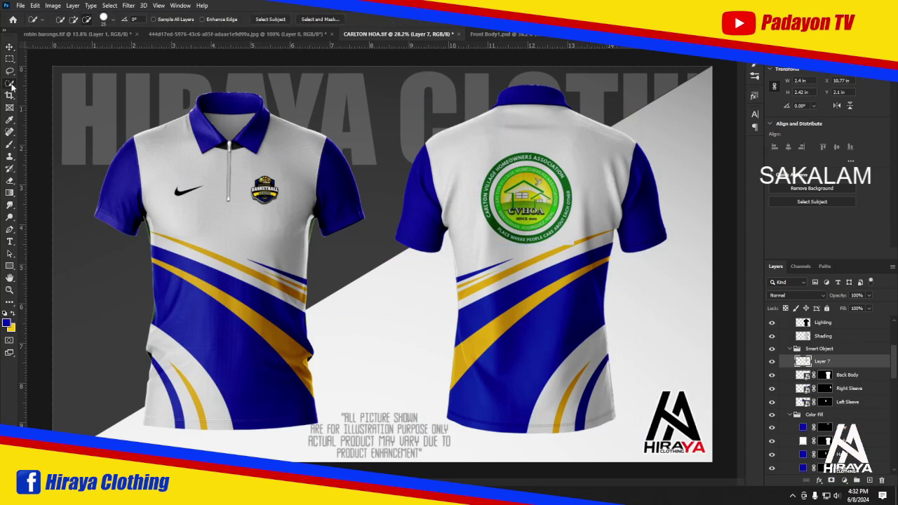
Switch to the Magic Wand tool and move Layer 7 higher in the layer stack.
right_click(10, 84)
left_click(42, 104)
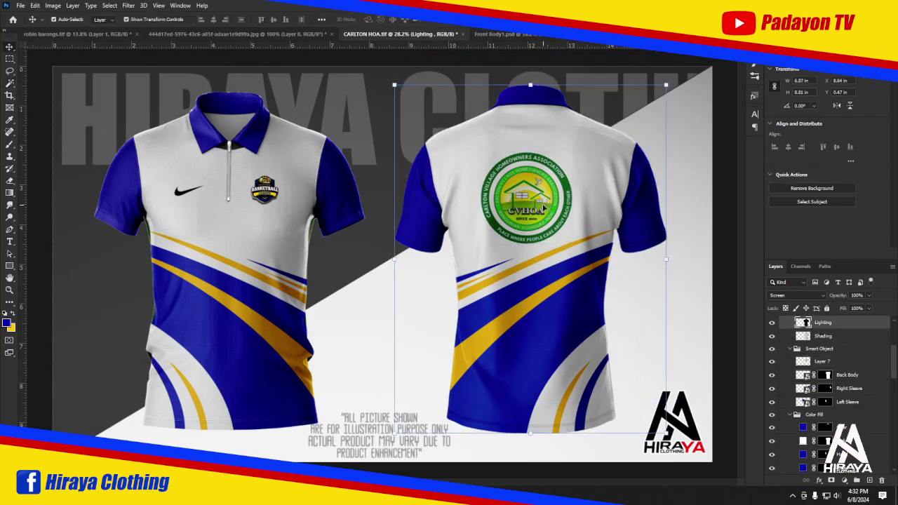
left_click_drag(834, 361, 841, 268)
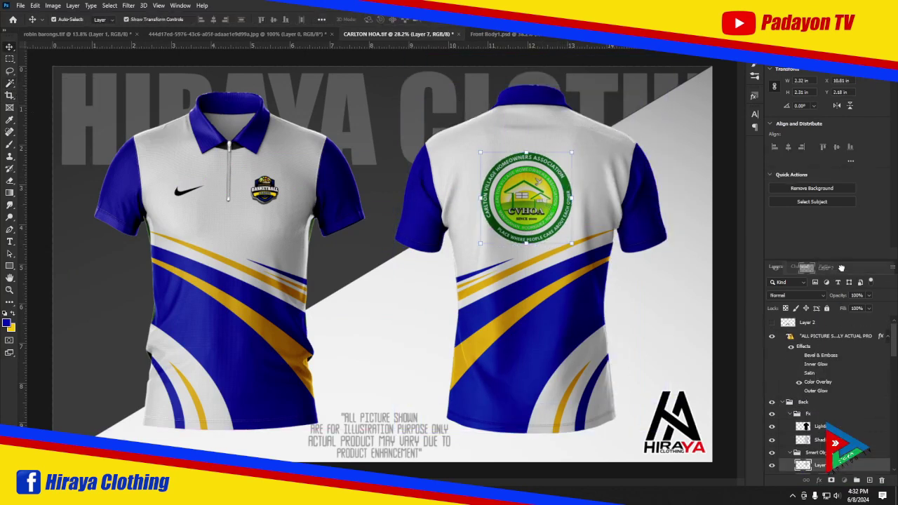
left_click_drag(835, 323, 835, 324)
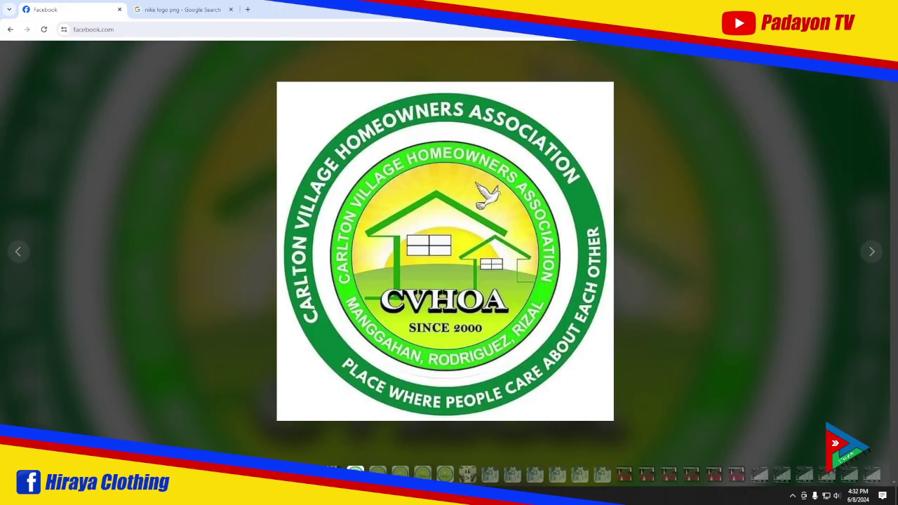
scroll(733, 396, "up", 2)
Scale the CVHOA logo to about 0.7 in under the back collar and move Layer 7 below Shading.
scroll(733, 396, "up", 2)
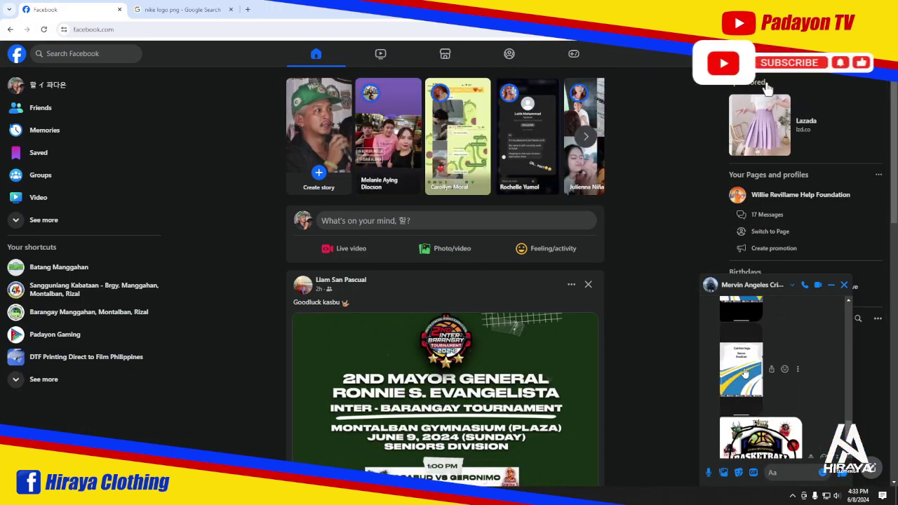
left_click(743, 369)
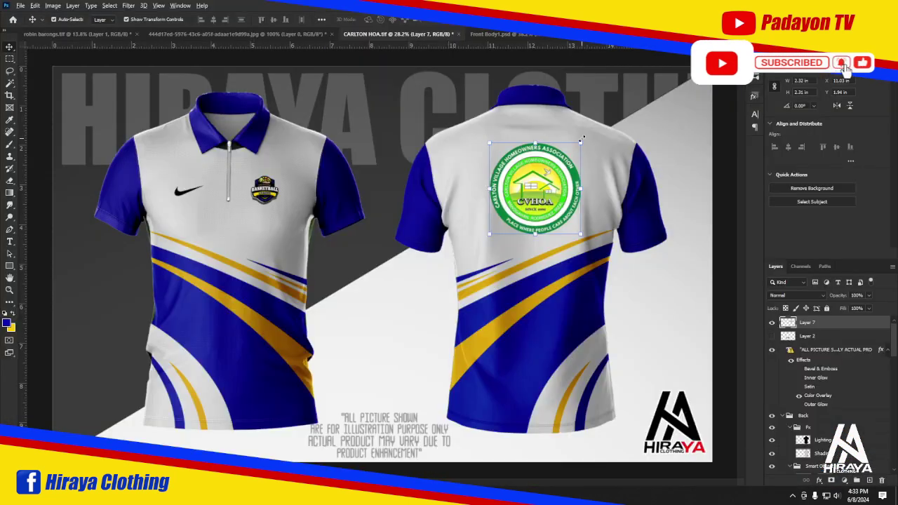
mouse_move(581, 139)
left_mouse_down()
mouse_move(552, 167)
mouse_move(531, 131)
mouse_move(550, 113)
left_mouse_up()
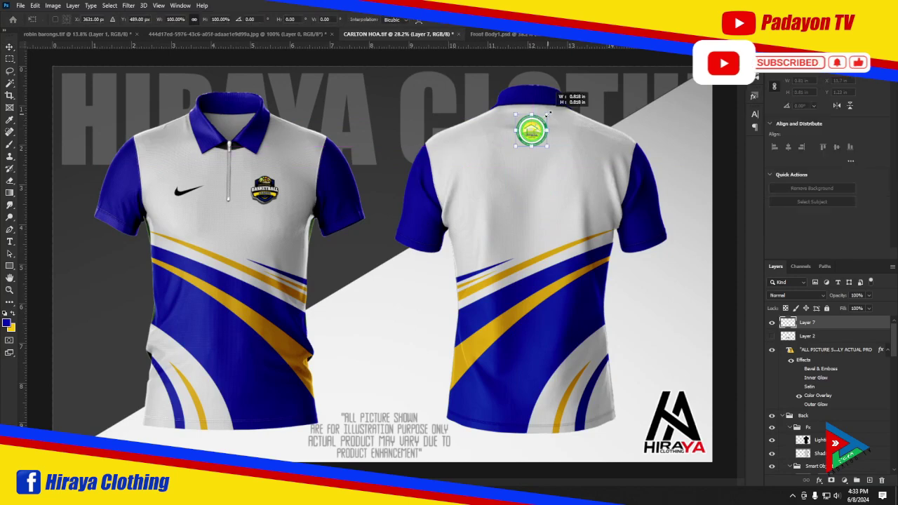
key("Return")
left_click_drag(818, 344, 825, 429)
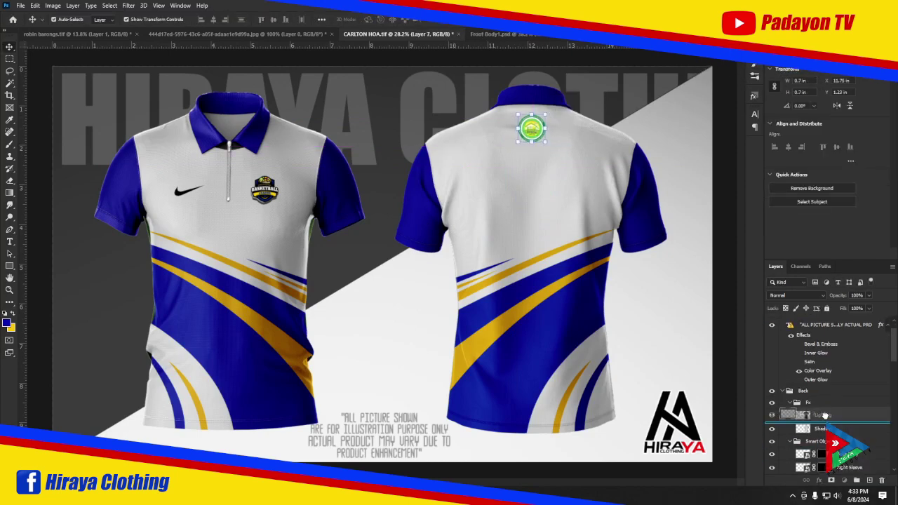
left_click_drag(826, 422, 826, 423)
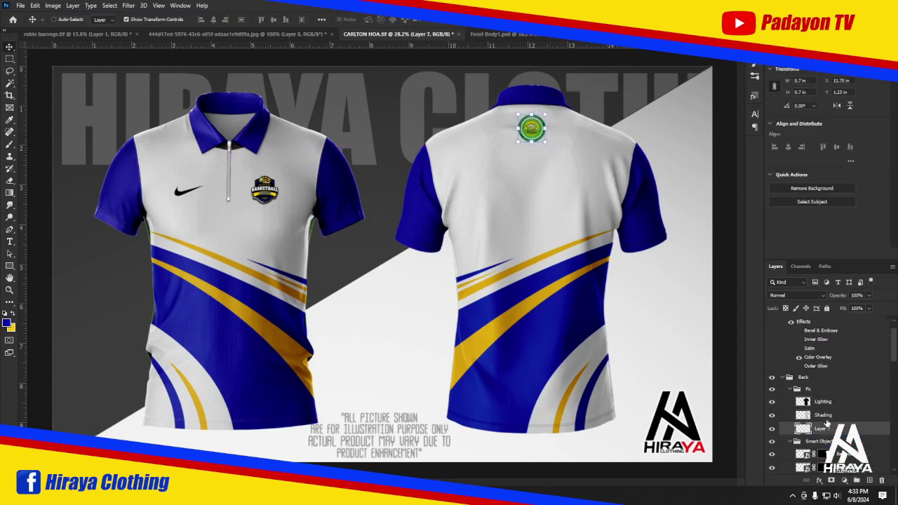
Type NAME on the shirt back in the Komikazoom font and enlarge it.
key("t")
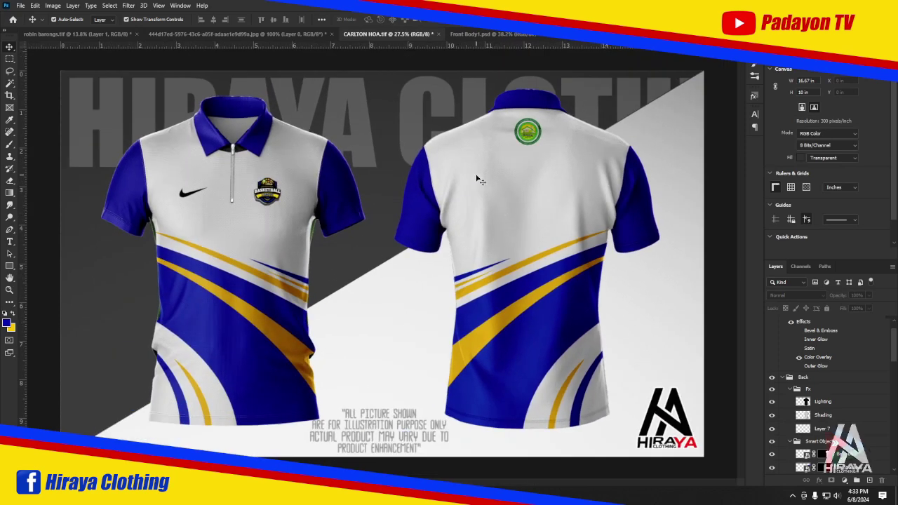
left_click(506, 196)
type("NAME")
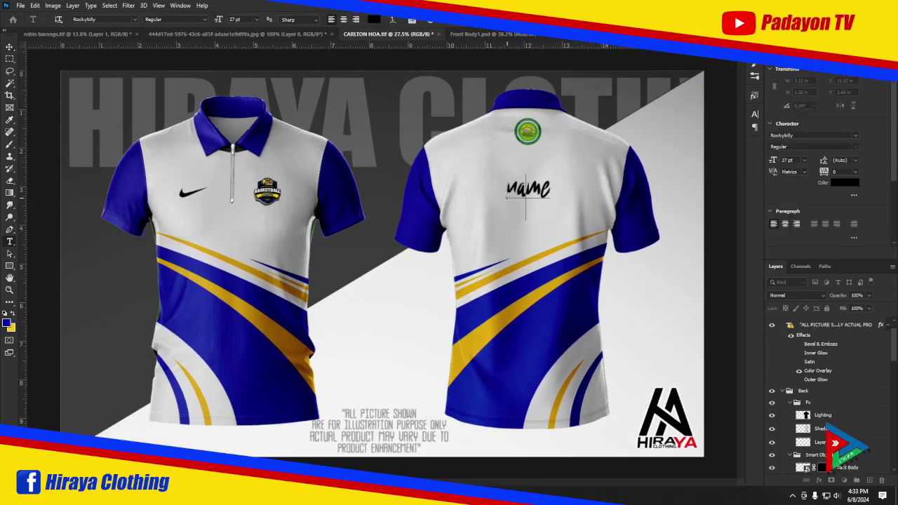
left_click(132, 20)
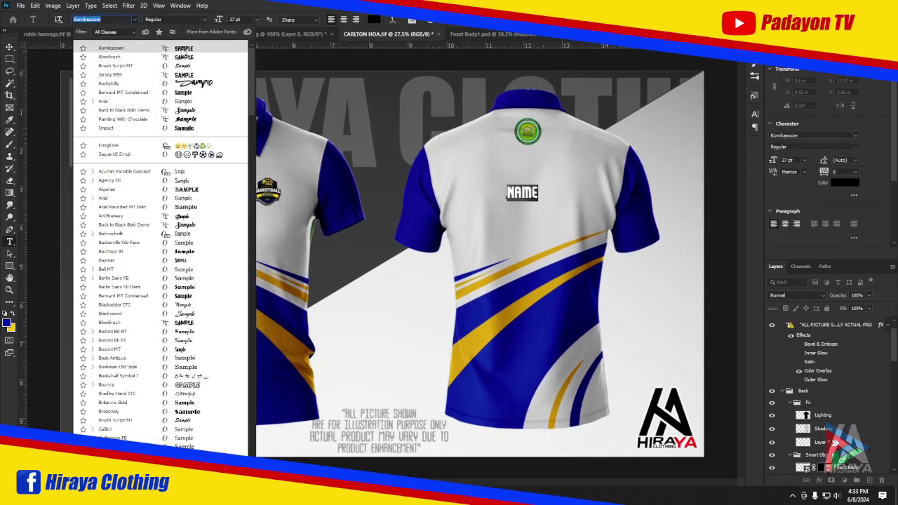
left_click(184, 53)
key("ctrl+Return")
key("v")
key("ctrl+t")
left_click_drag(538, 185, 553, 180)
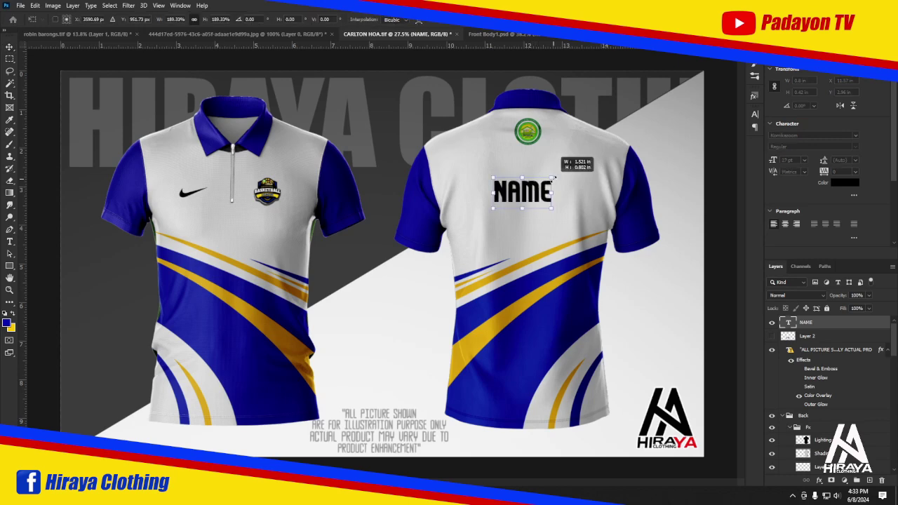
key("Return")
Add a blue #0608b1 Color Overlay layer style to NAME.
double_click(841, 322)
left_click(556, 386)
left_click(772, 294)
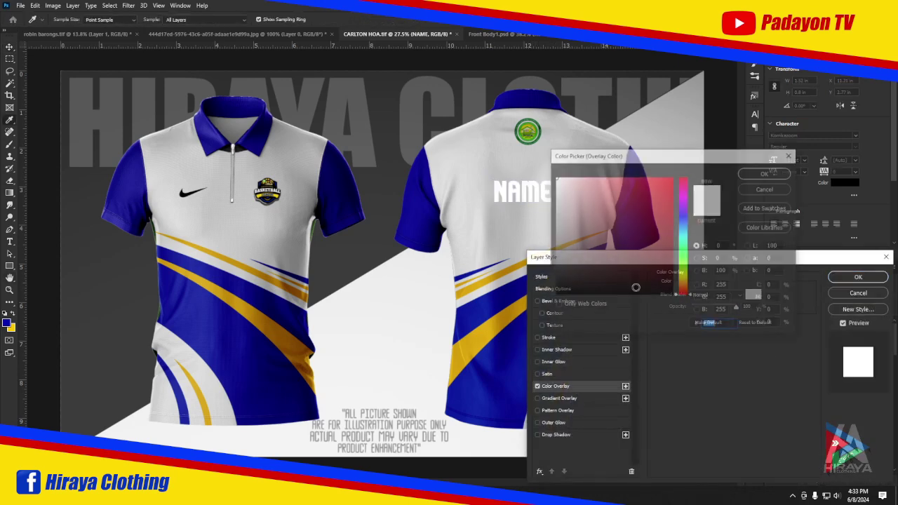
left_click(721, 325)
type("0608b1")
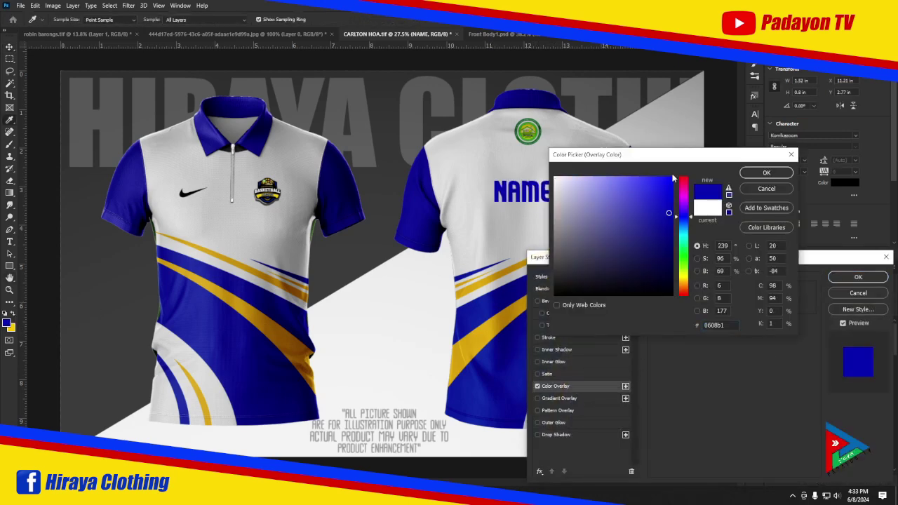
key("Return")
Add a white ffffff outside stroke to NAME, trying and then removing a drop shadow.
left_click(549, 337)
left_click(678, 361)
type("ffffff")
key("Return")
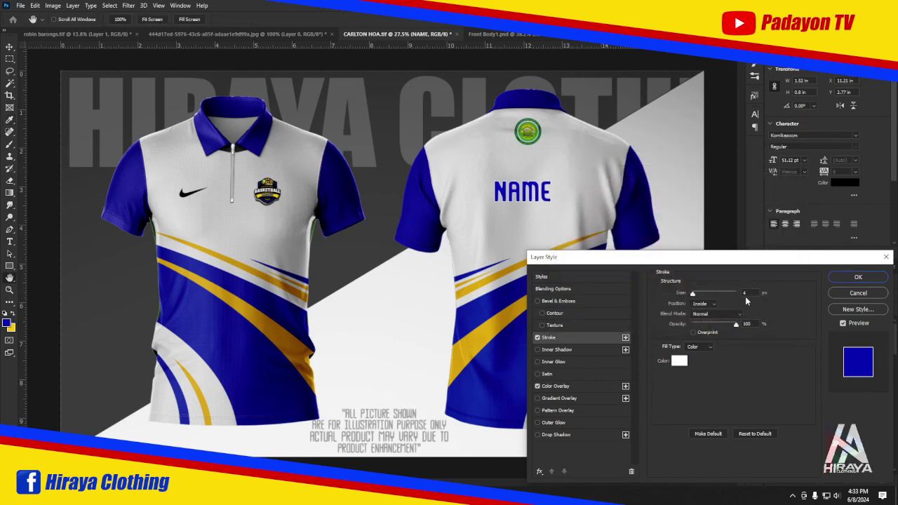
left_click(716, 313)
left_click(657, 262)
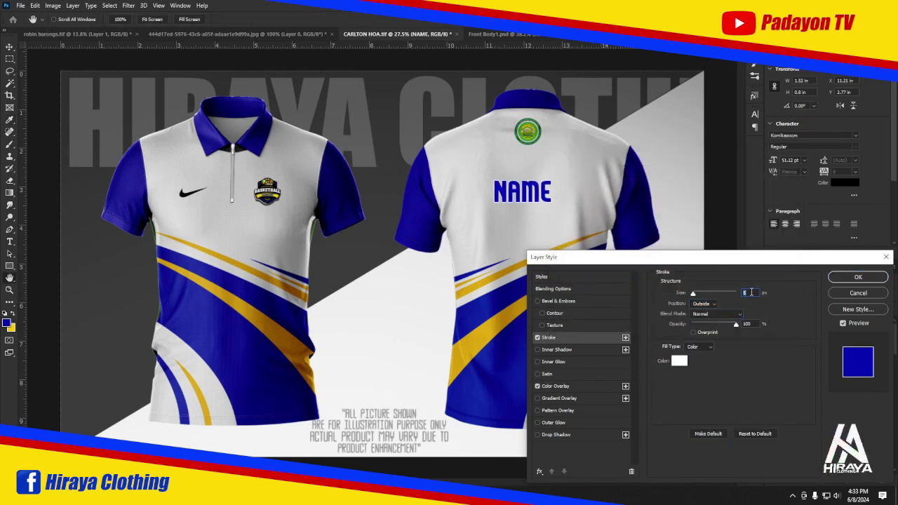
left_click(565, 434)
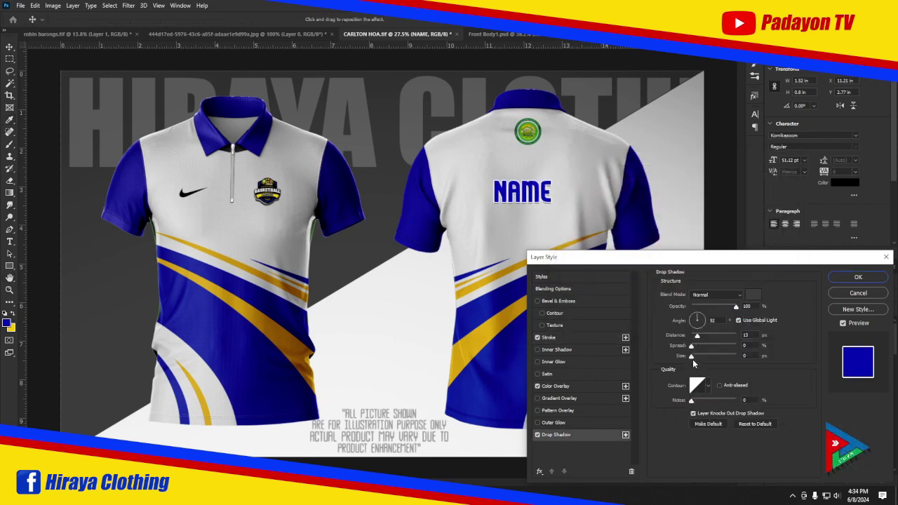
left_click(538, 435)
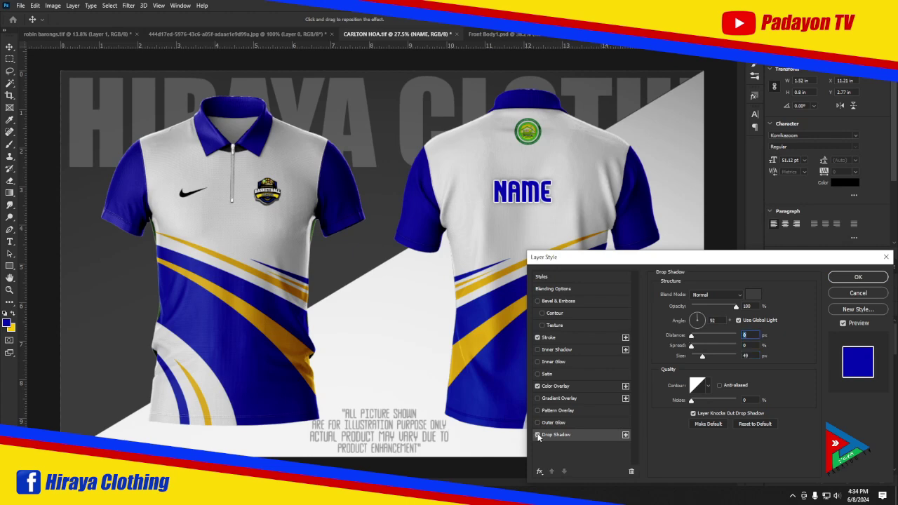
Keep the NAME style, raise it, and retype the copied line as PRESIDENT centred beneath.
key("Return")
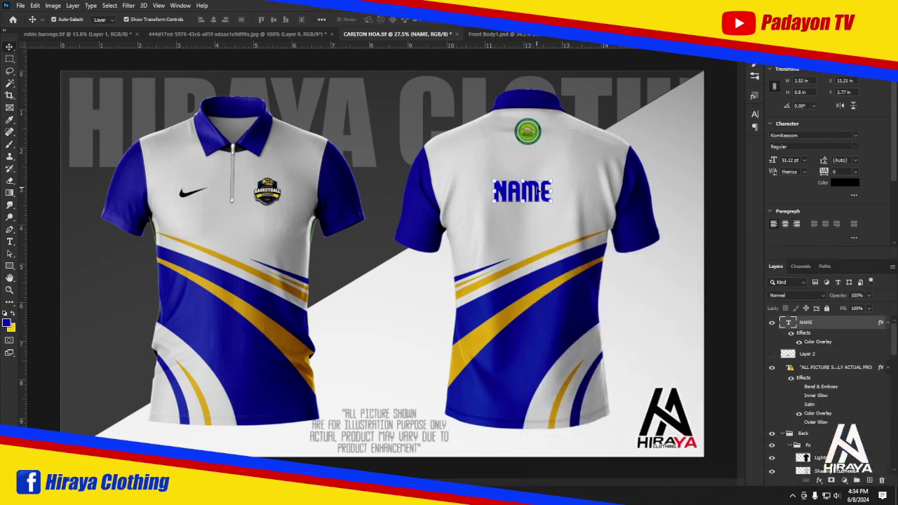
mouse_move(540, 189)
left_mouse_down()
mouse_move(544, 166)
mouse_move(540, 193)
left_mouse_up()
double_click(540, 193)
type("PRESID")
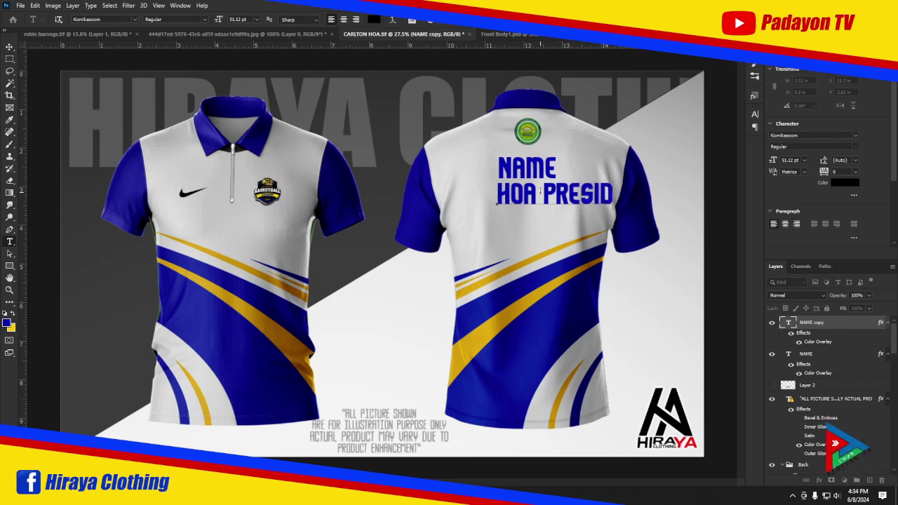
left_click(540, 191)
key("BackSpace")
key("BackSpace")
key("BackSpace")
key("ctrl+Return")
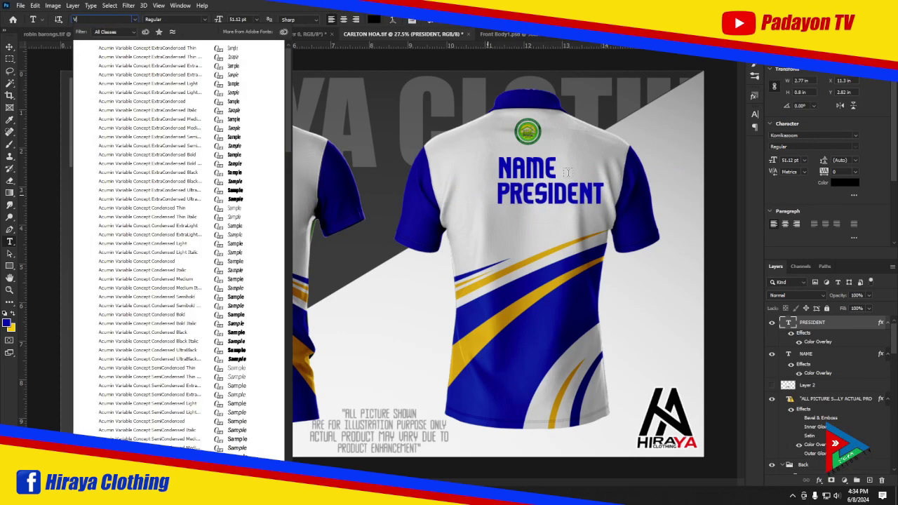
left_click(10, 47)
scroll(506, 197, "up", 3)
left_click_drag(581, 177, 547, 175)
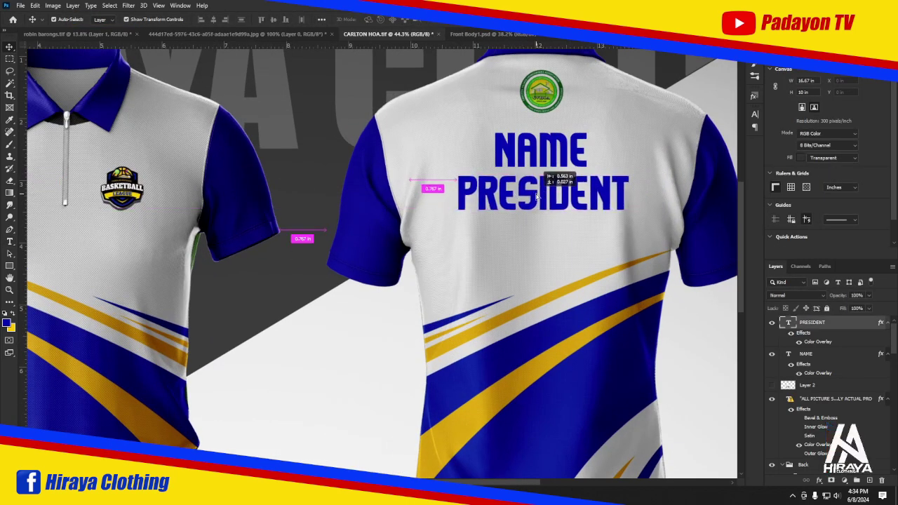
Retype NAME as AVELINO and align PRESIDENT centred under it.
double_click(554, 148)
type("AVELINO")
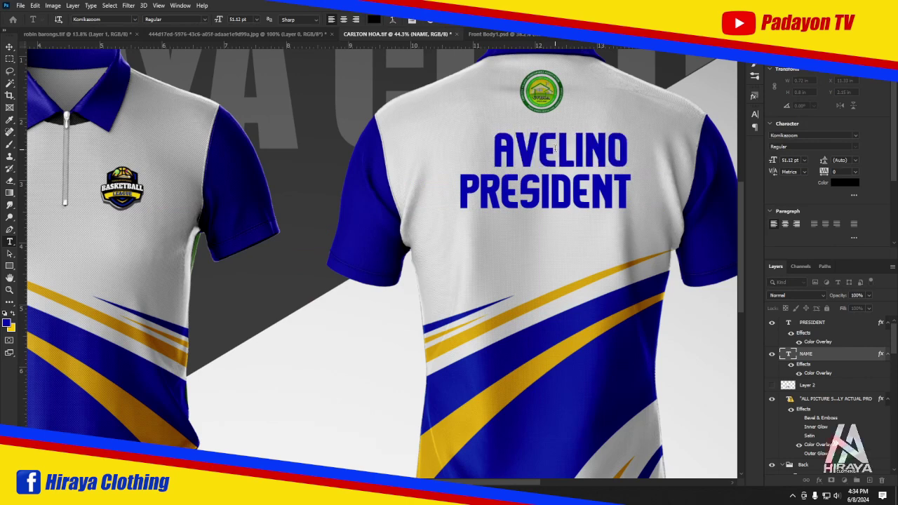
key("ctrl+Return")
key("v")
scroll(548, 182, "down", 3)
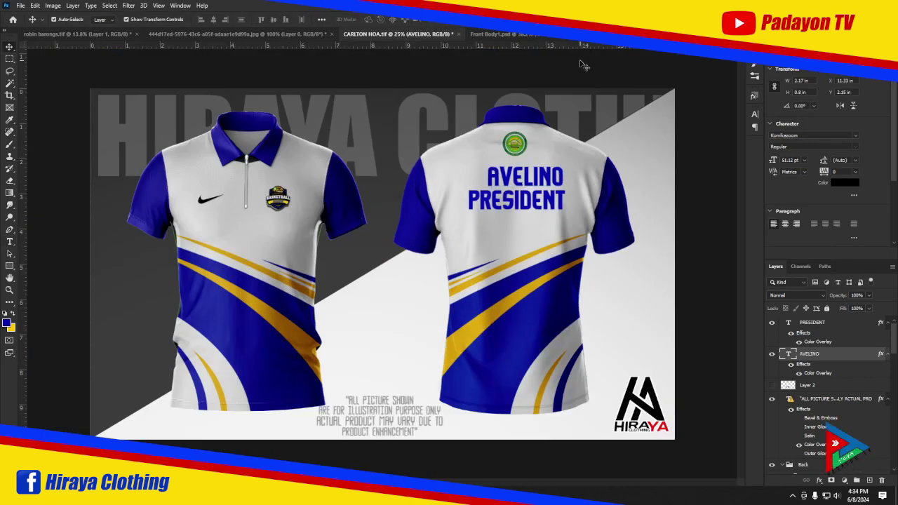
scroll(547, 183, "up", 4)
left_click_drag(596, 208, 595, 215)
left_click_drag(596, 172, 599, 172)
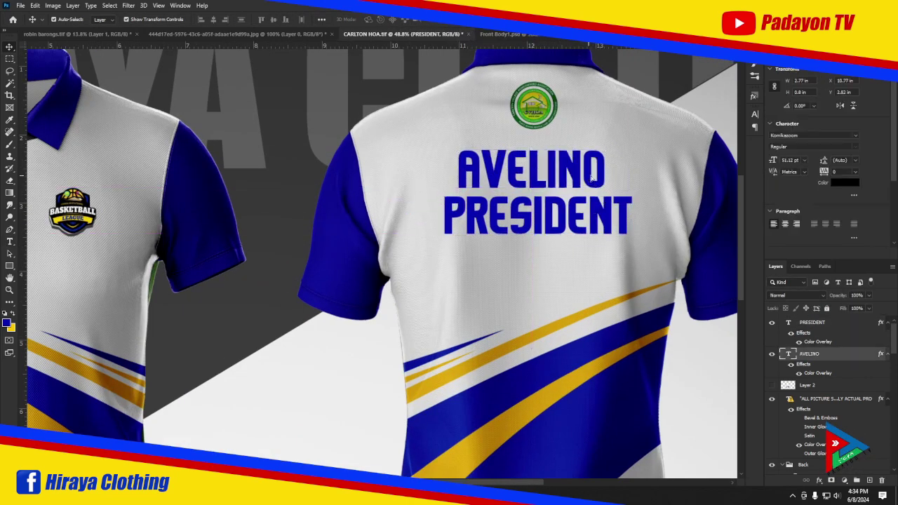
Shrink PRESIDENT to about 80% width.
left_click(597, 213)
scroll(597, 213, "down", 3)
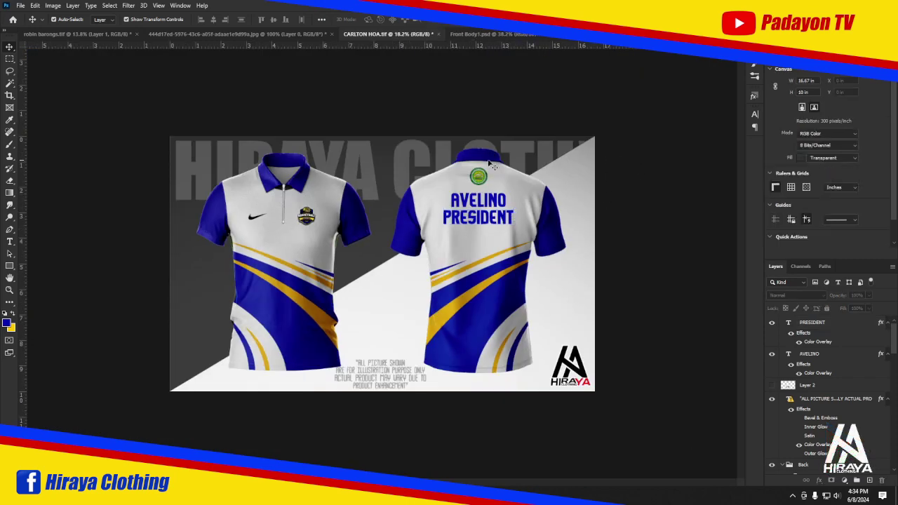
scroll(603, 204, "up", 3)
key("ctrl+t")
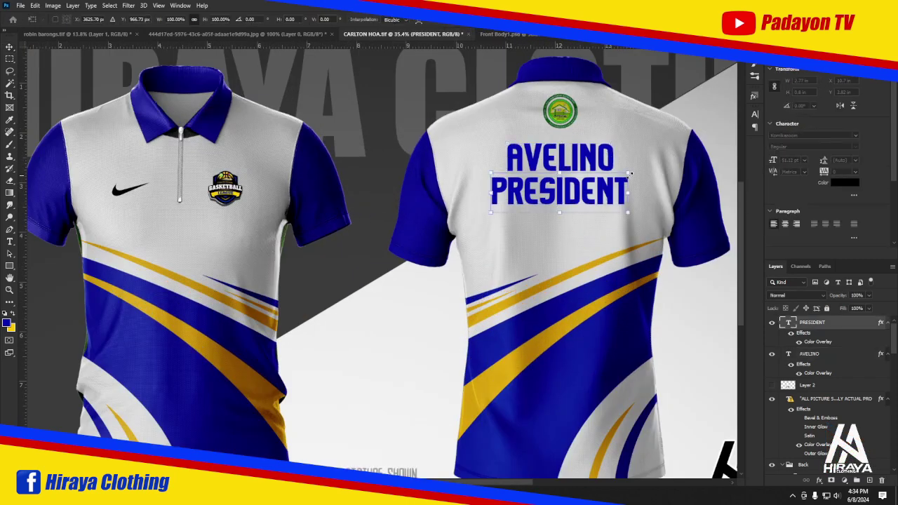
left_click_drag(628, 177, 617, 181)
key("Return")
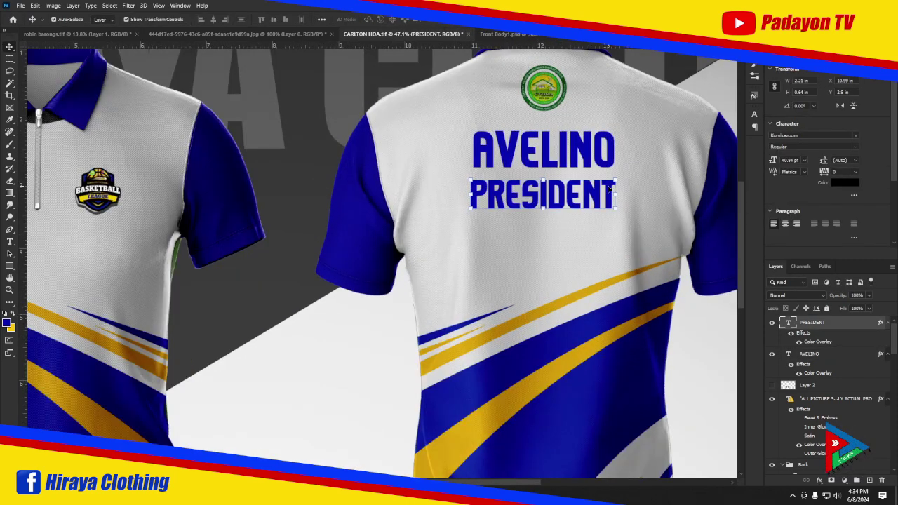
Enlarge AVELINO and PRESIDENT together and nudge them slightly down.
scroll(561, 182, "down", 2)
left_click(512, 175, "shift")
key("ctrl+t")
left_click_drag(550, 168, 561, 162)
key("Return")
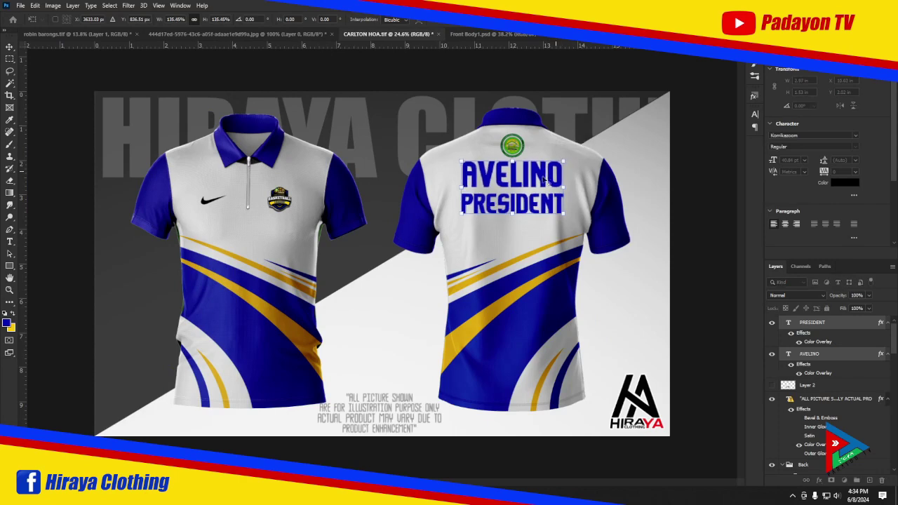
left_click_drag(512, 189, 512, 195)
left_click(695, 187)
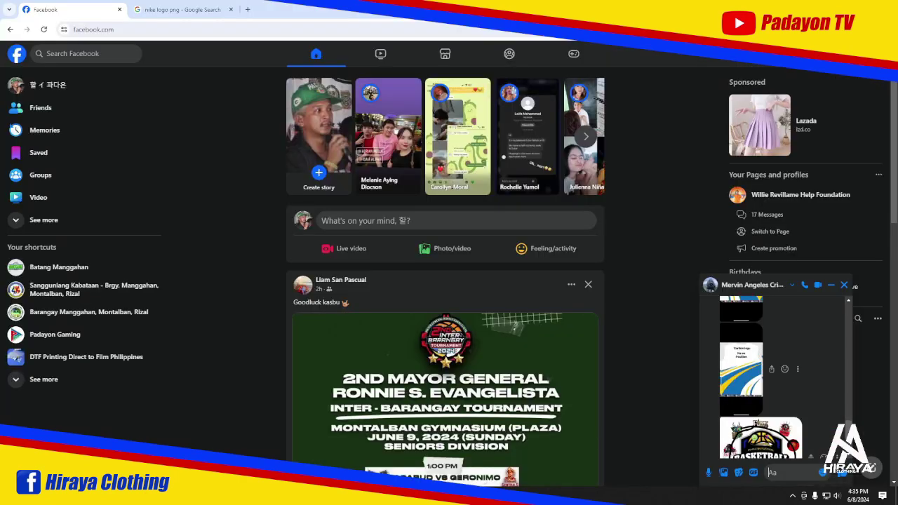
Save the finished polo mockup document.
scroll(362, 194, "up", 1)
key("ctrl+s")
scroll(361, 194, "up", 1)
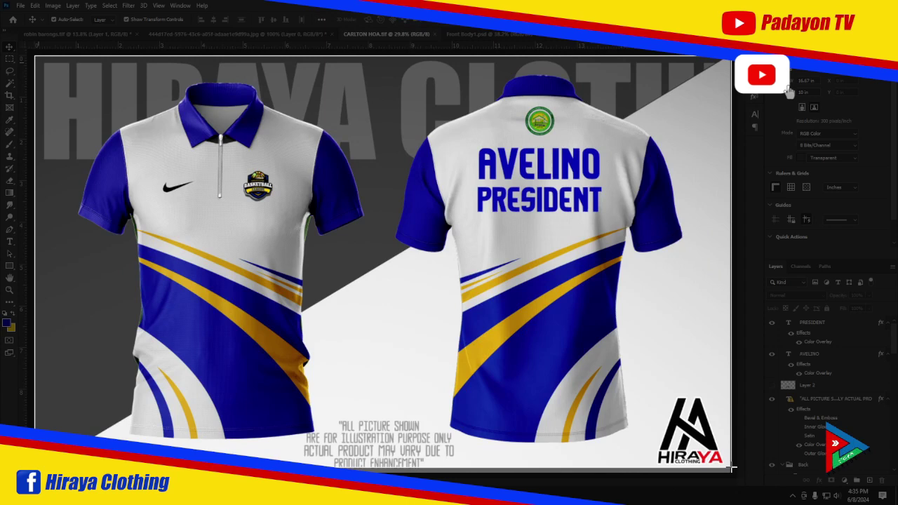
Snip the mockup canvas to the clipboard and return to the robin barongs.tif layout.
left_click_drag(732, 467, 732, 467)
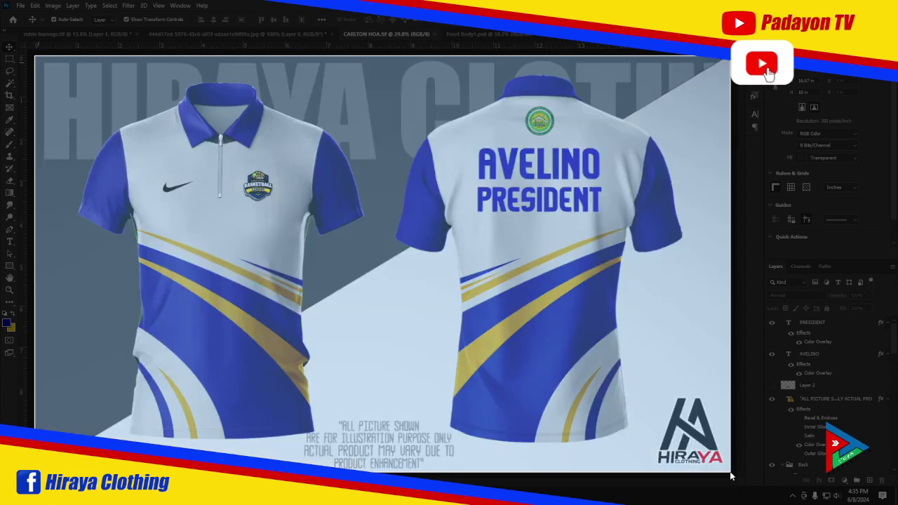
left_click(878, 441)
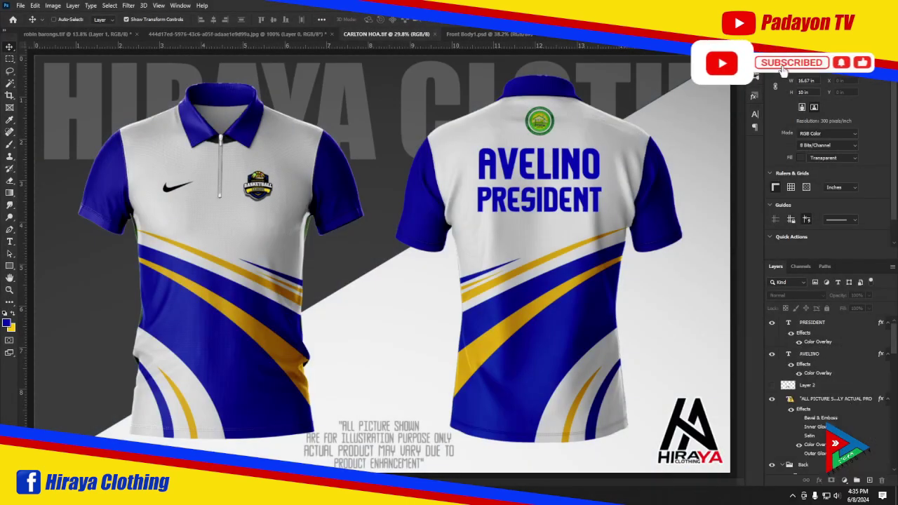
left_click(85, 34)
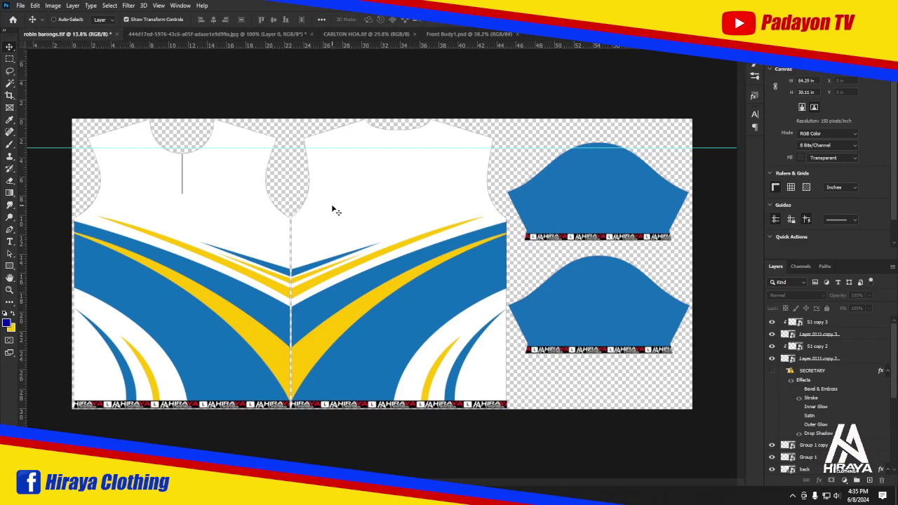
Copy the AVELINO and PRESIDENT text layers from the mockup into robin barongs.tif.
key("ctrl+o")
key("Escape")
left_click(363, 34)
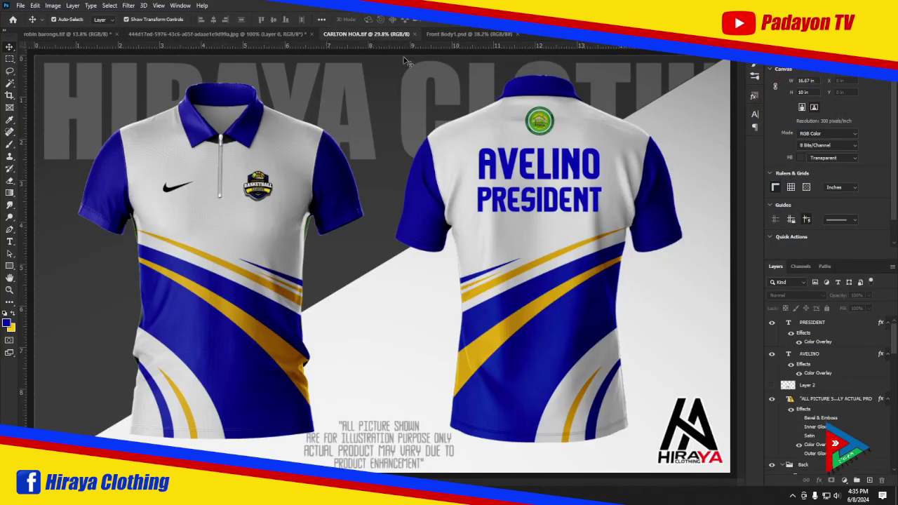
left_click(809, 353)
left_click(812, 322, "shift")
mouse_move(539, 198)
left_mouse_down()
mouse_move(392, 202)
mouse_move(450, 180)
left_mouse_up()
Shrink the copied text to fit the back panel and save robin barongs.tif.
key("ctrl+t")
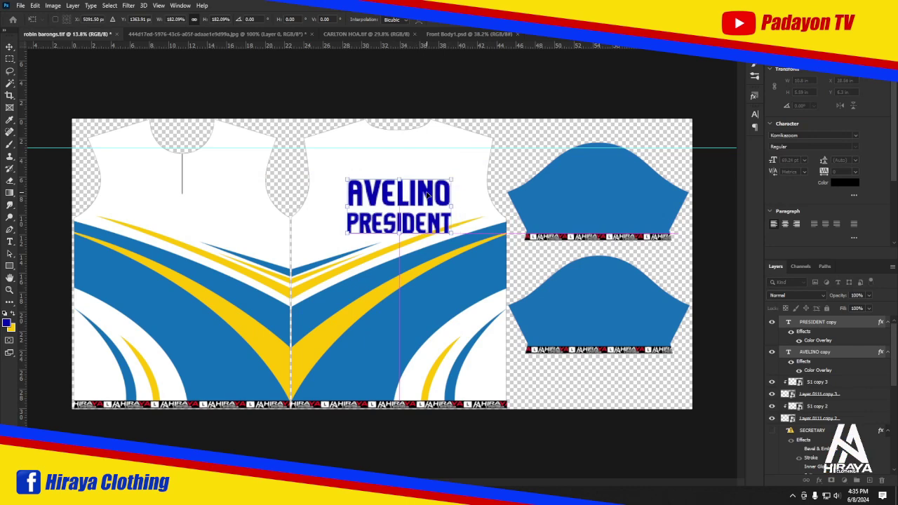
key("Return")
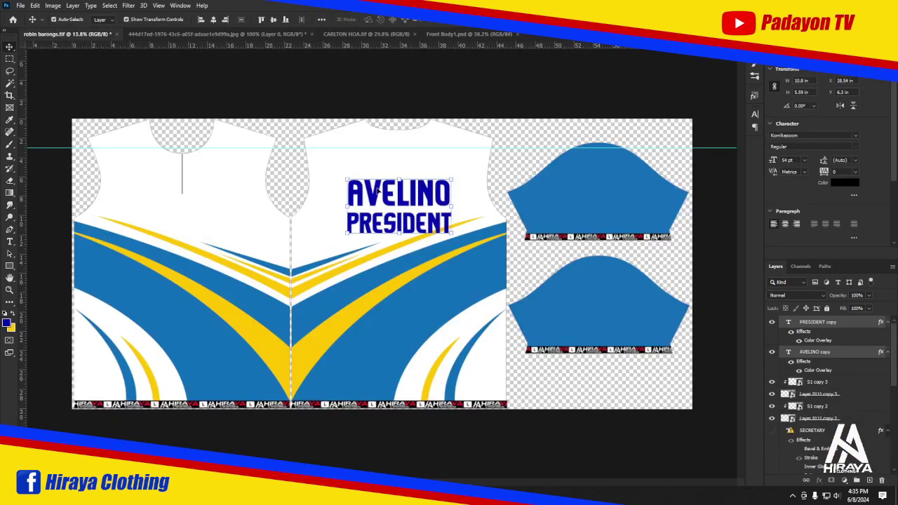
key("ctrl+t")
left_click_drag(453, 179, 444, 173)
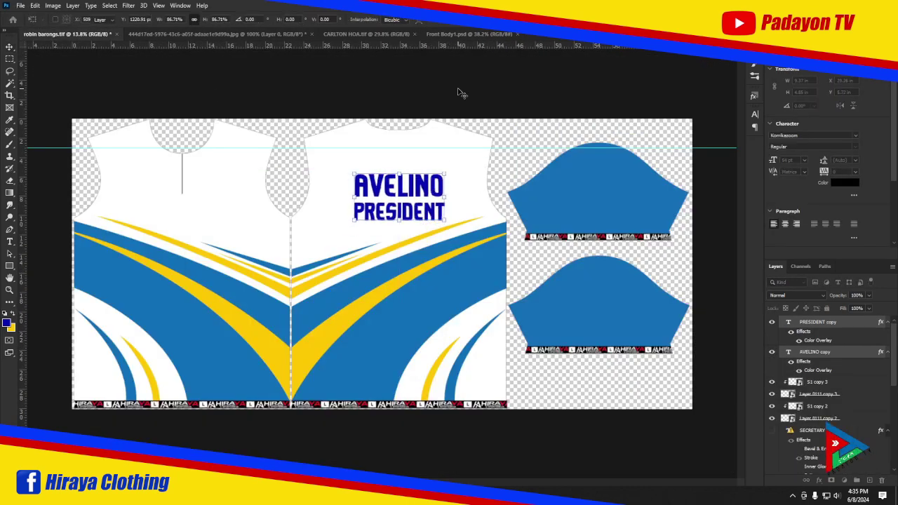
key("Return")
key("ctrl+s")
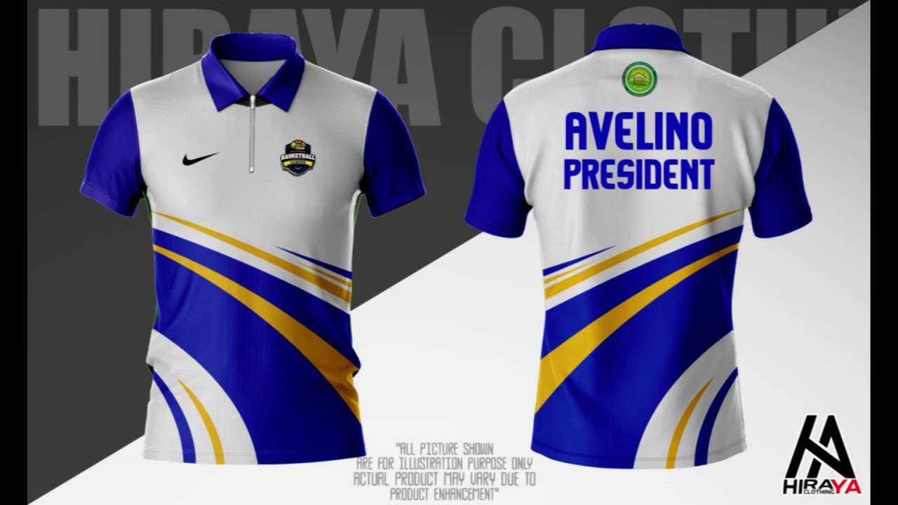